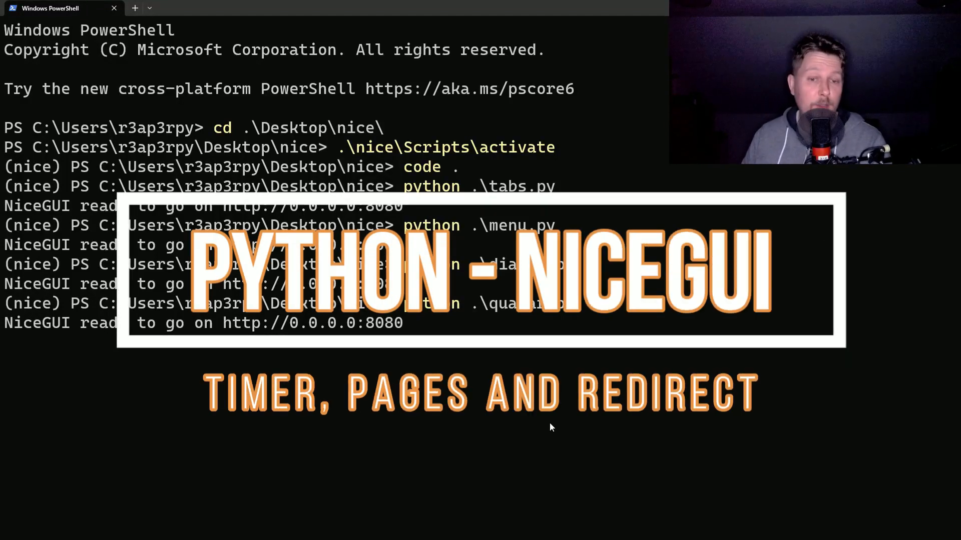
# - Stop the running quasar.py server with Ctrl+C and return to an empty prompt
pyautogui.hotkey('ctrl', 'c')
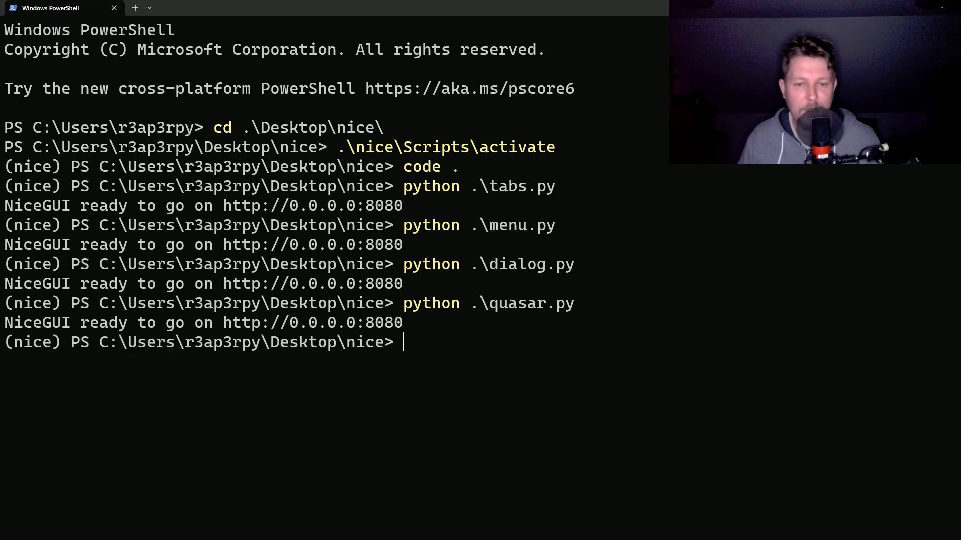
pyautogui.press('Return')
pyautogui.press('Return')
pyautogui.press('Return')
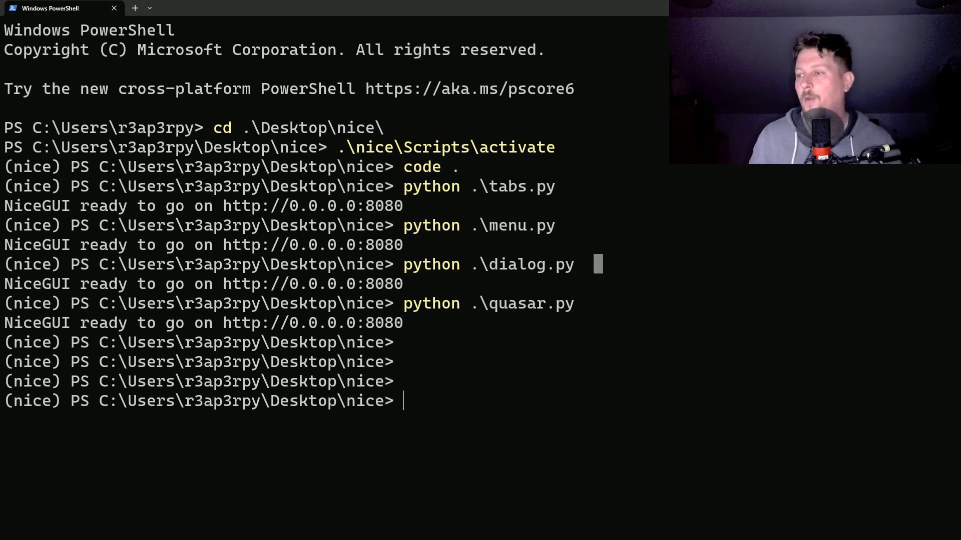
# - Create timer.py importing datetime and nicegui's ui, and save it
pyautogui.hotkey('alt', 'Tab')
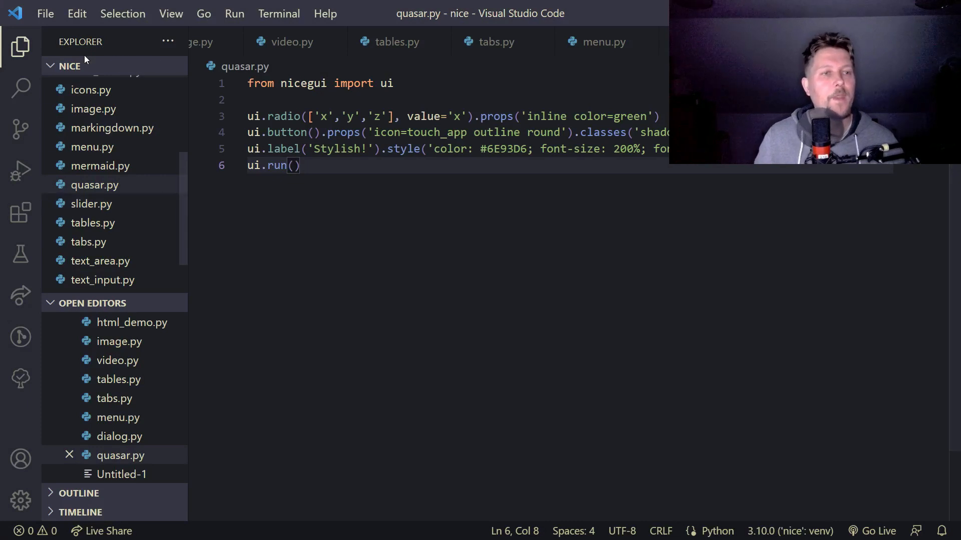
pyautogui.click(114, 66)
pyautogui.write('timer.py')
pyautogui.press('Return')
pyautogui.write('from ')
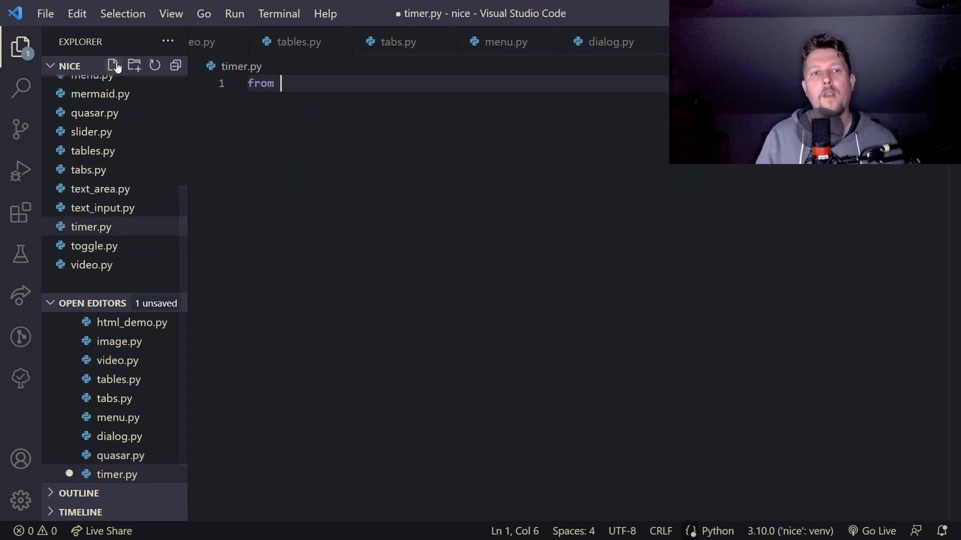
pyautogui.write('datetime impoir')
pyautogui.press('BackSpace')
pyautogui.press('BackSpace')
pyautogui.write('rt ')
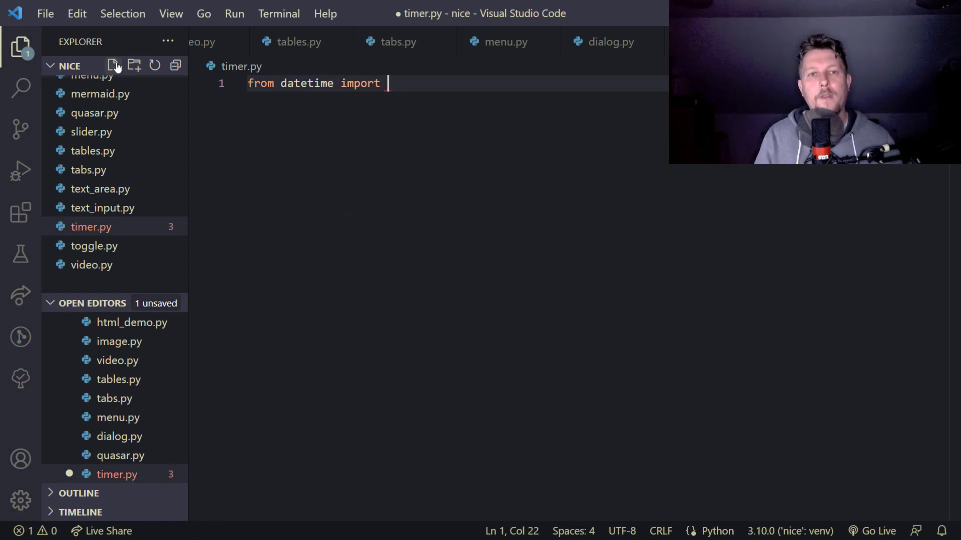
pyautogui.write('datetime')
pyautogui.hotkey('ctrl', 's')
pyautogui.press('Return')
pyautogui.write('from nicegui import ui')
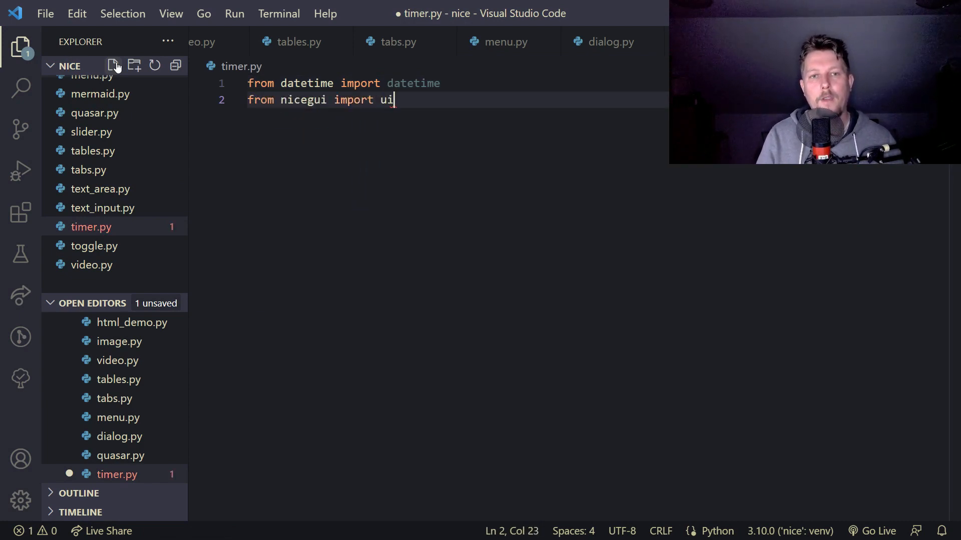
pyautogui.press('Return')
pyautogui.press('Return')
pyautogui.write('de')
# - Add a with ui.row() classed items-center holding a clock ui.label()
pyautogui.press('BackSpace')
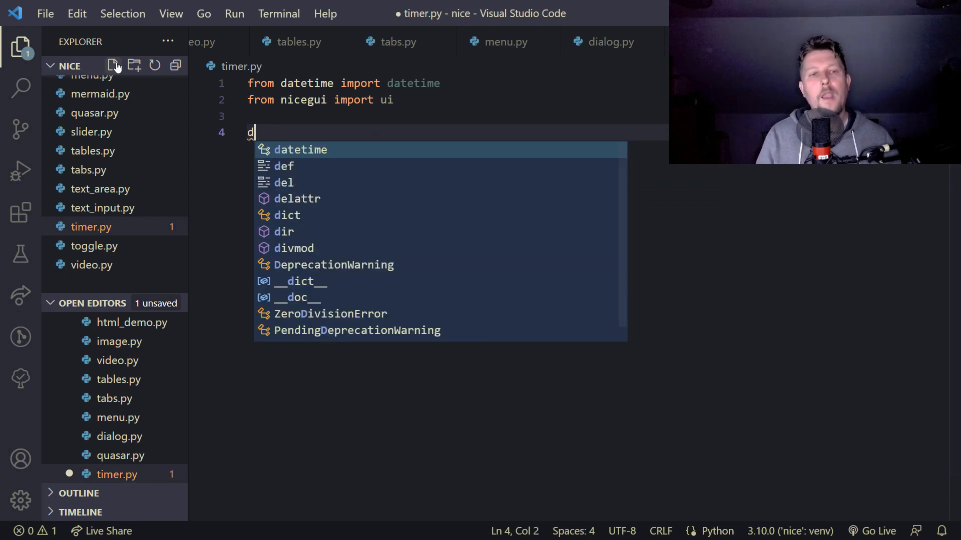
pyautogui.press('BackSpace')
pyautogui.write('with ')
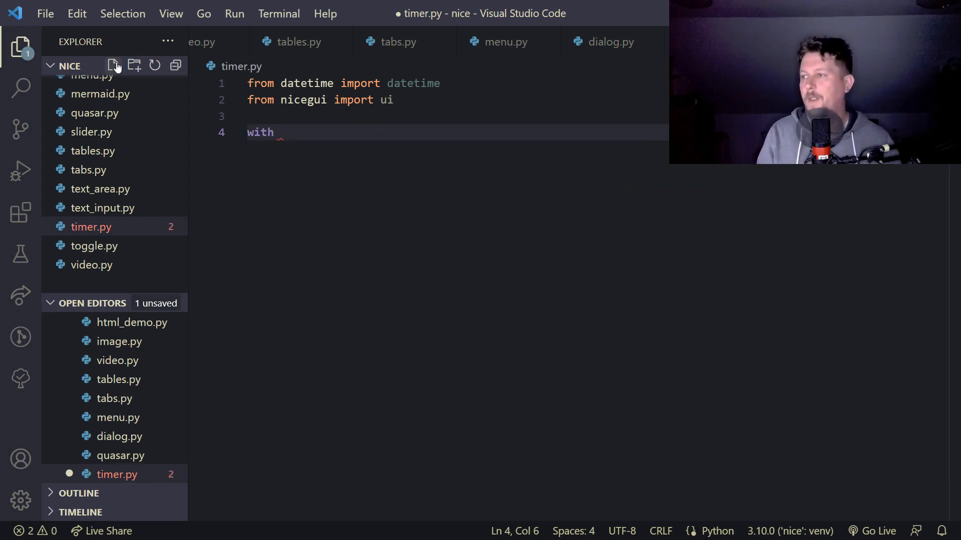
pyautogui.write('io-')
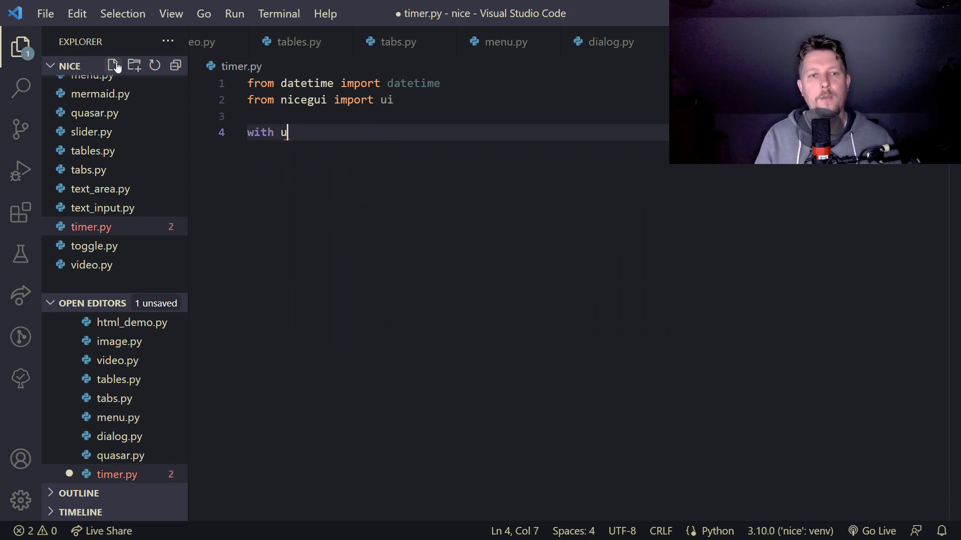
pyautogui.press('BackSpace')
pyautogui.write('ui.row().classes()')
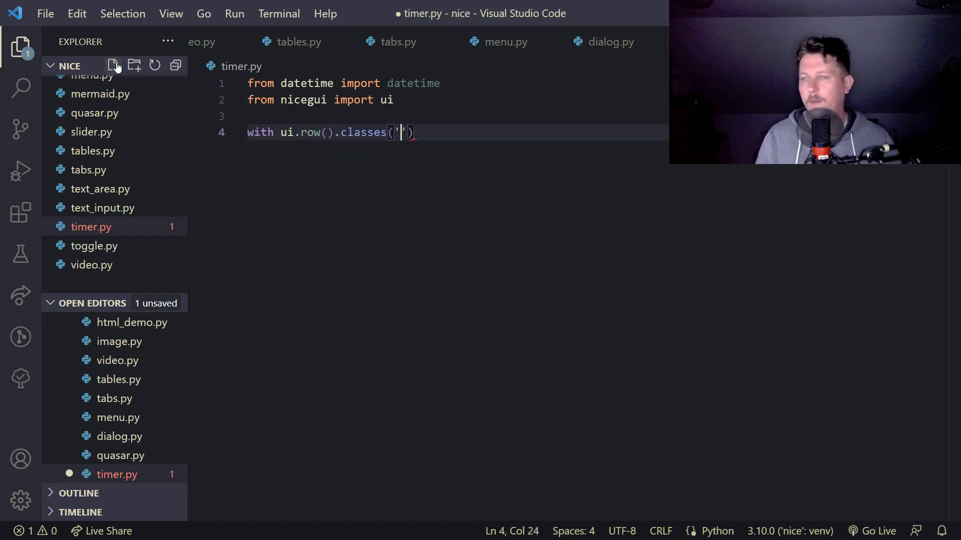
pyautogui.write('items')
pyautogui.press('BackSpace')
pyautogui.write('-den')
pyautogui.press('BackSpace')
pyautogui.press('BackSpace')
pyautogui.press('BackSpace')
pyautogui.write("center'):")
pyautogui.press('Return')
pyautogui.write('clock =ui.labe')
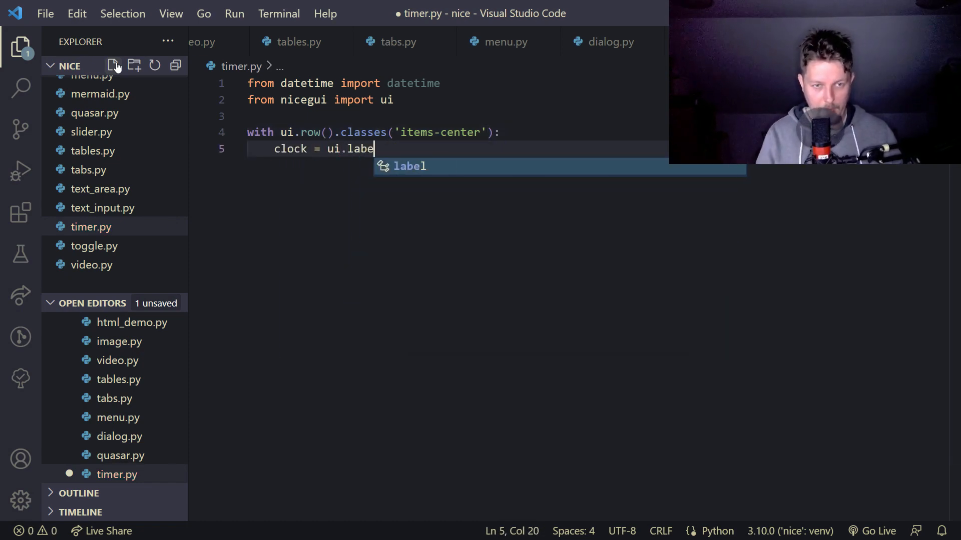
pyautogui.write('l()(')
pyautogui.press('BackSpace')
pyautogui.press('BackSpace')
pyautogui.press('BackSpace')
pyautogui.write('()')
pyautogui.press('Return')
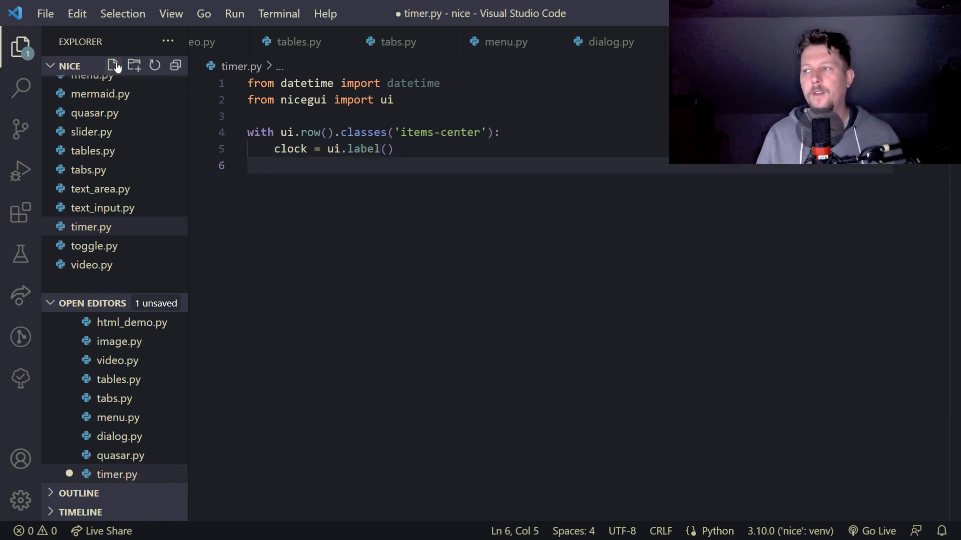
pyautogui.write('t =')
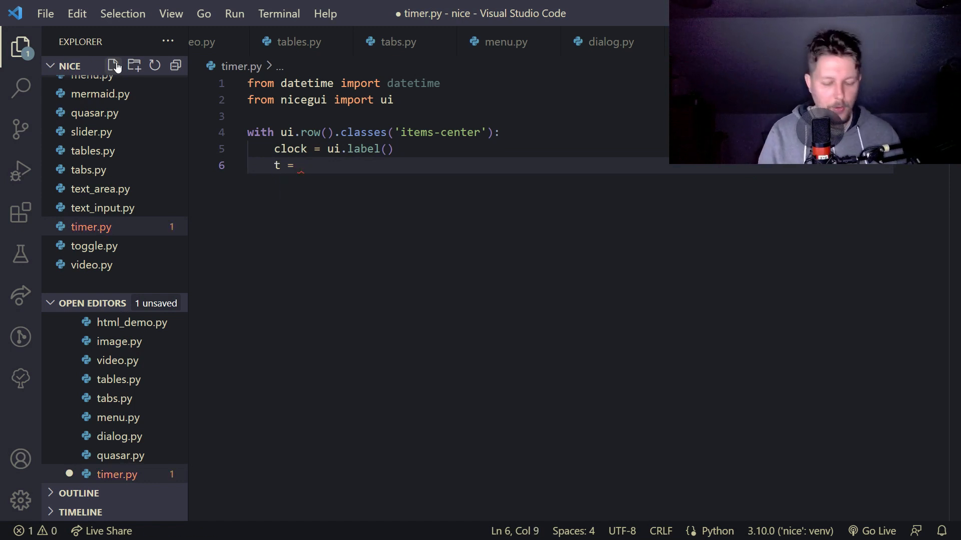
pyautogui.write('ui.timer(')
pyautogui.write('in')
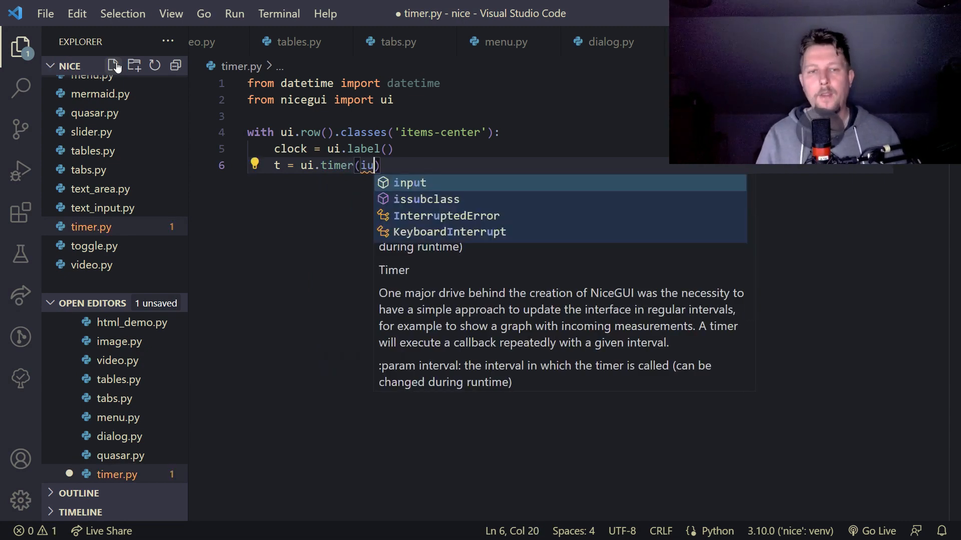
# - Add t = ui.timer(interval=0.1, callback=lambda: clock.set_text(datetime.now().strftime()))
pyautogui.press('BackSpace')
pyautogui.write('nte')
pyautogui.press('BackSpace')
pyautogui.press('BackSpace')
pyautogui.write('er')
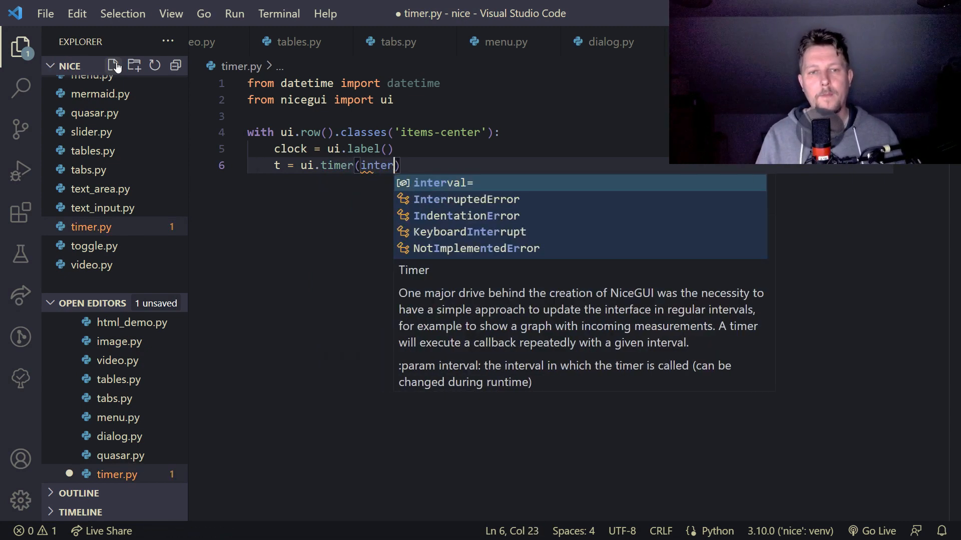
pyautogui.write('val = ')
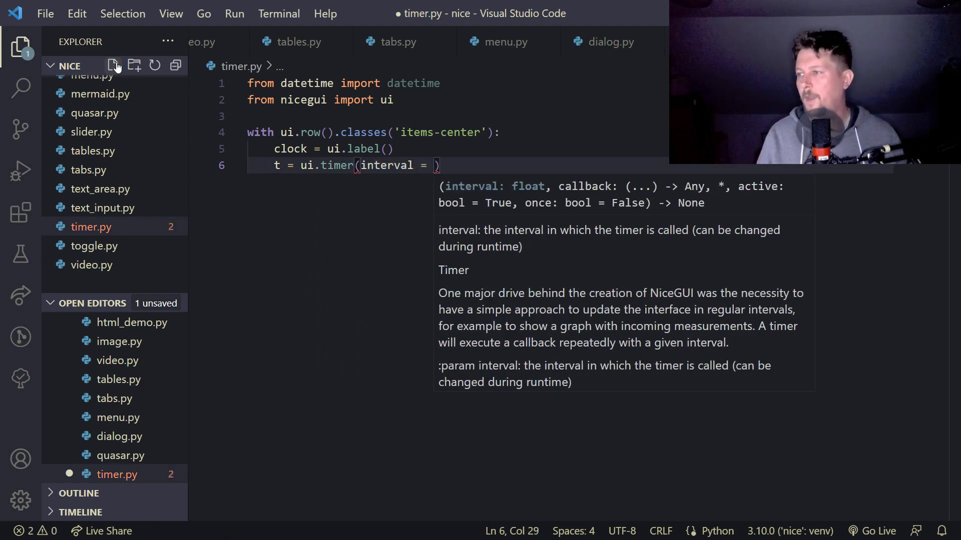
pyautogui.write('0.1, ')
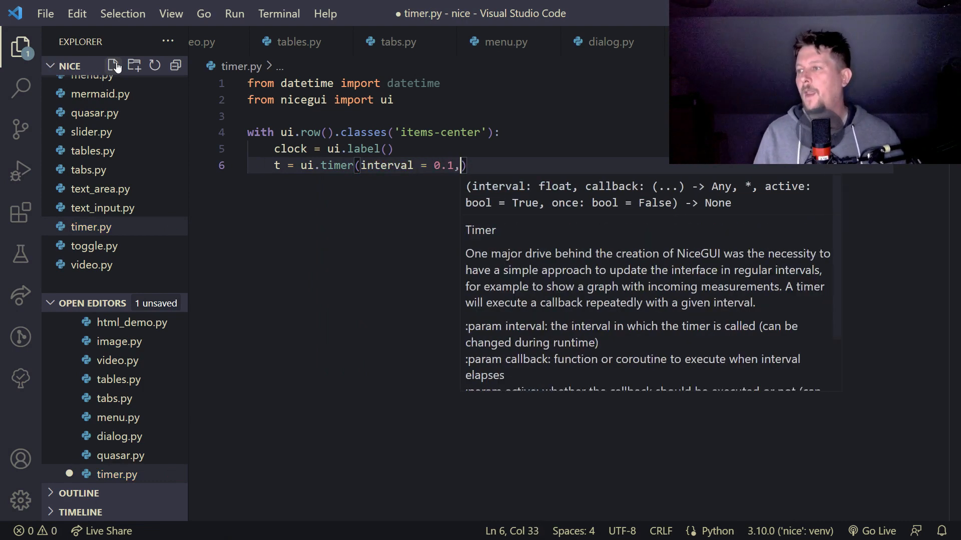
pyautogui.write('cal')
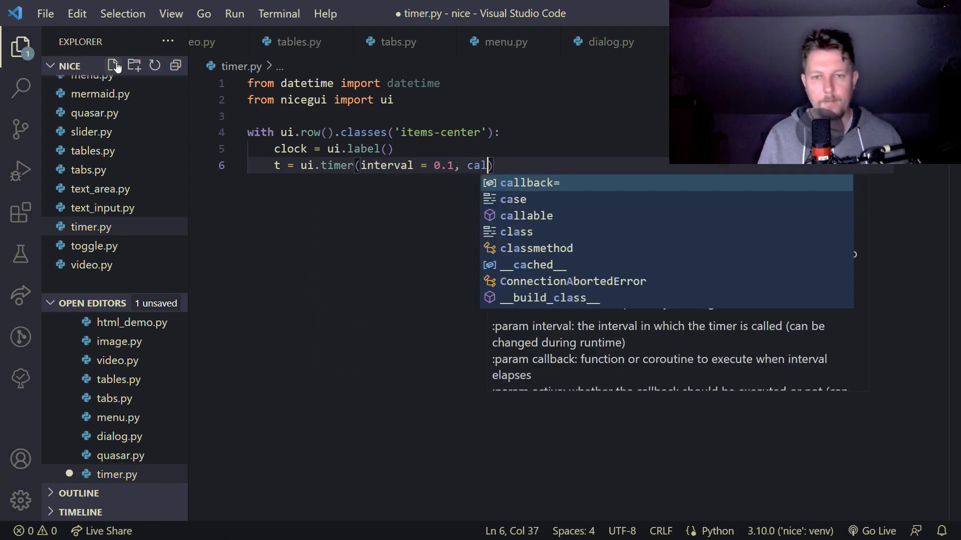
pyautogui.write('l')
pyautogui.press('Tab')
pyautogui.write('lambd')
pyautogui.press('BackSpace')
pyautogui.write('da')
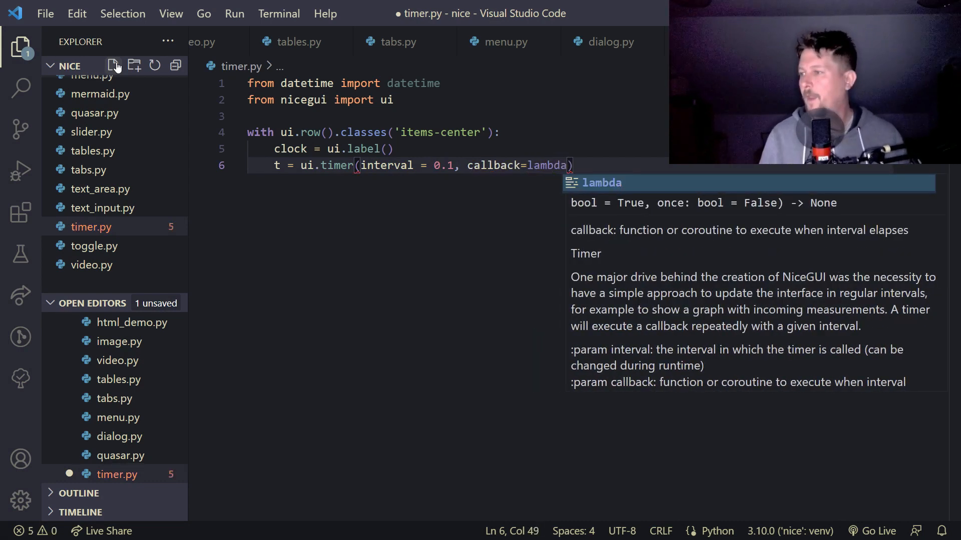
pyautogui.write(': clock.')
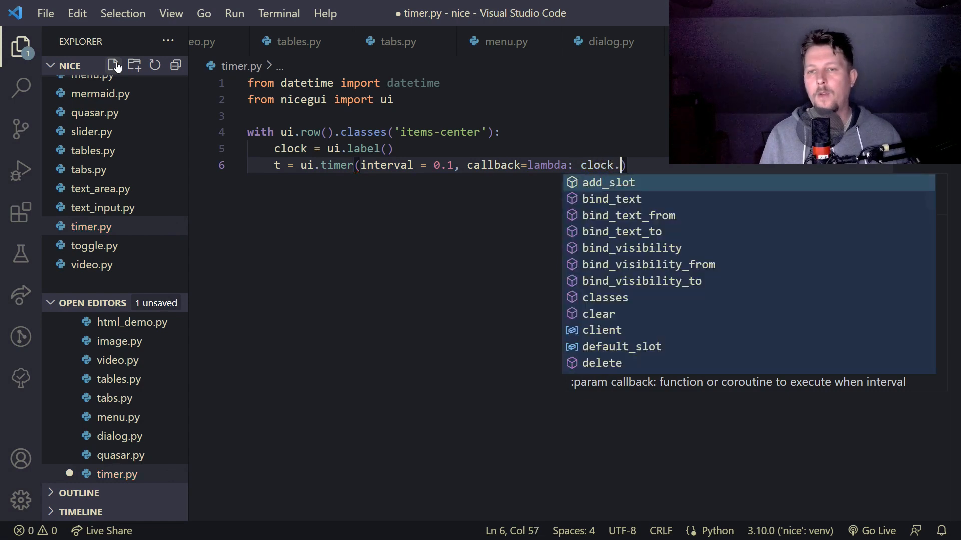
pyautogui.write('set_tex')
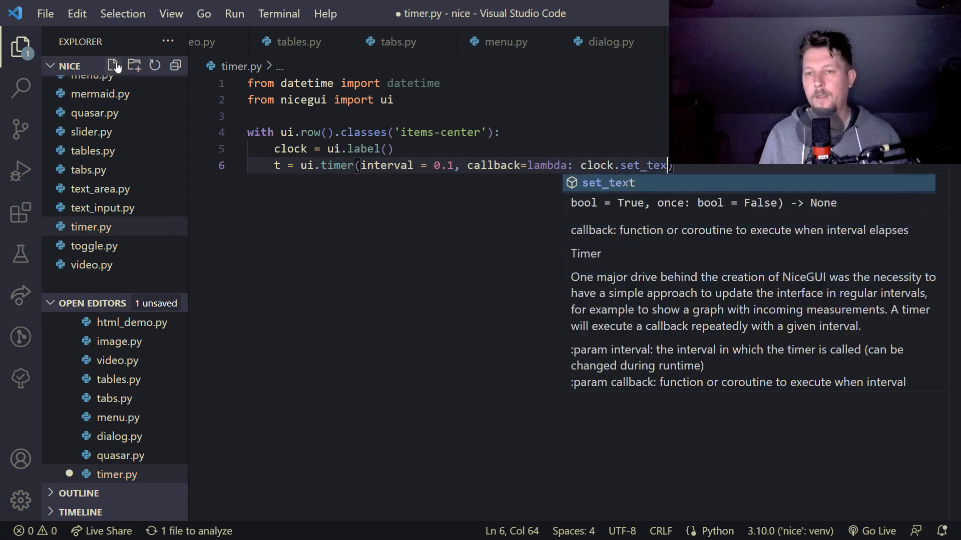
pyautogui.write('t(datetime')
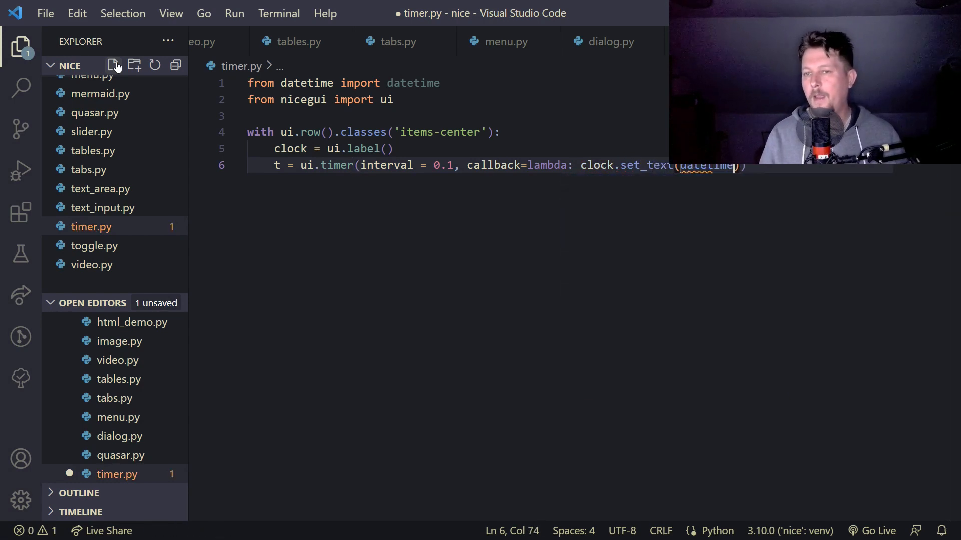
pyautogui.write('.now().')
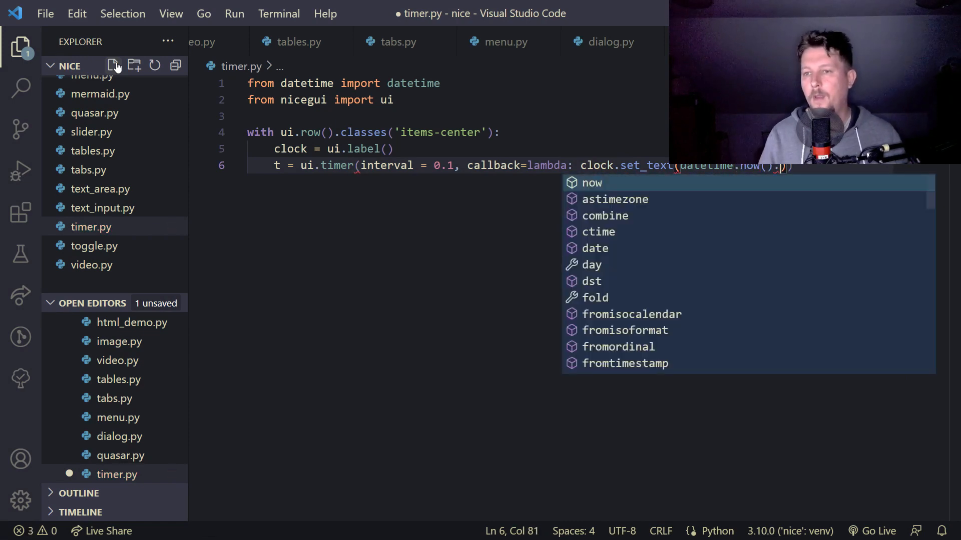
pyautogui.write('str')
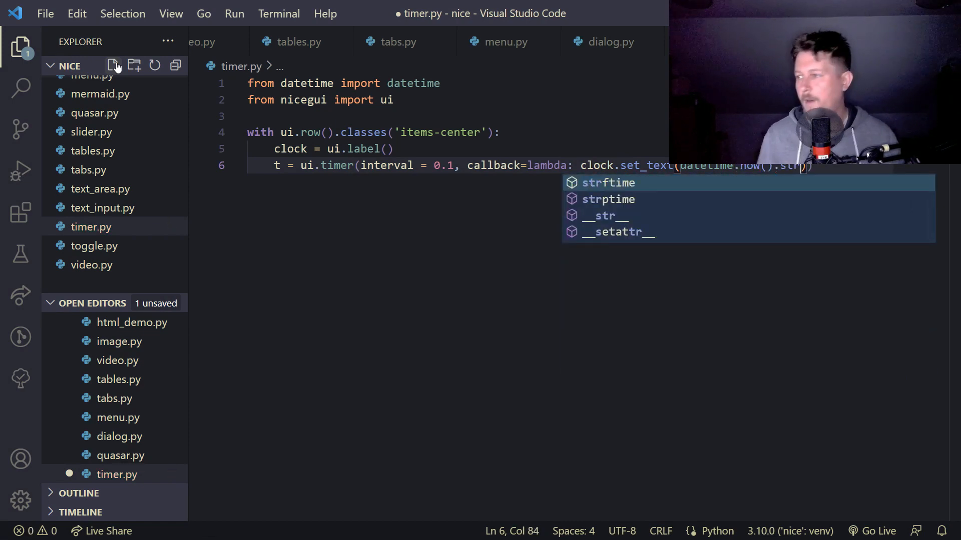
pyautogui.write('f')
pyautogui.press('Tab')
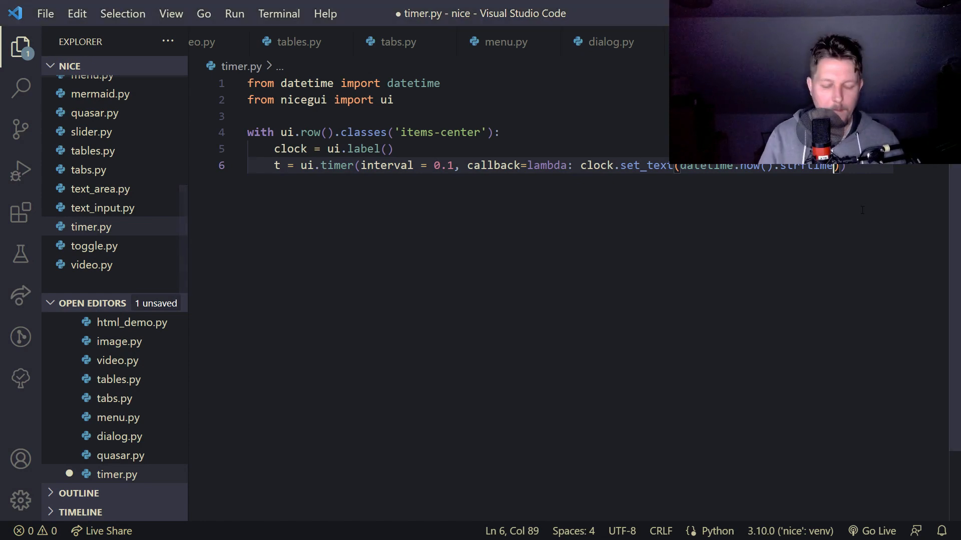
# - Space the timer line from the label and fill strftime with the '%X.%f' format
pyautogui.press('Up')
pyautogui.press('Return')
pyautogui.press('Return')
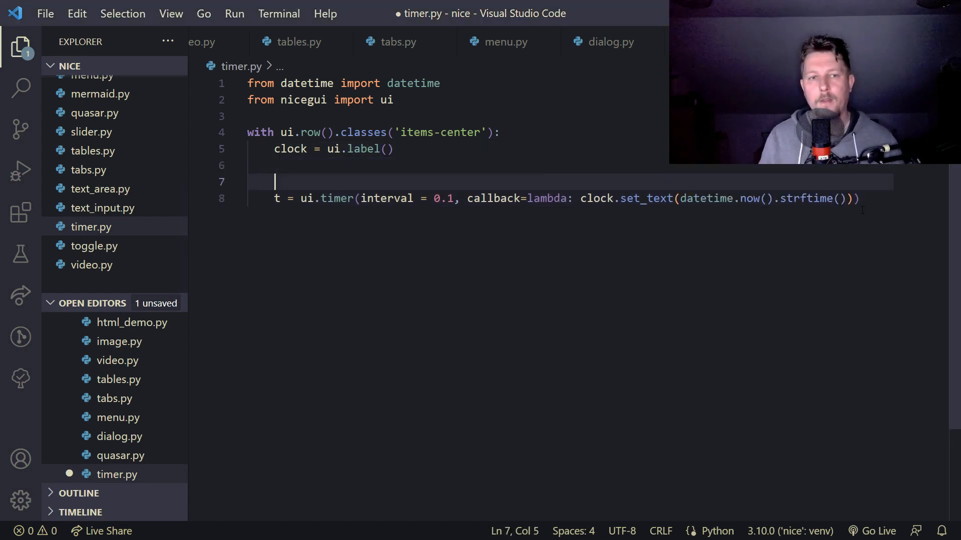
pyautogui.press('Return')
pyautogui.press('Return')
pyautogui.press('Return')
pyautogui.press('Return')
pyautogui.press('Return')
pyautogui.press('Down')
pyautogui.press('End')
pyautogui.press('Left')
pyautogui.press('Left')
pyautogui.press('Left')
pyautogui.write("'%")
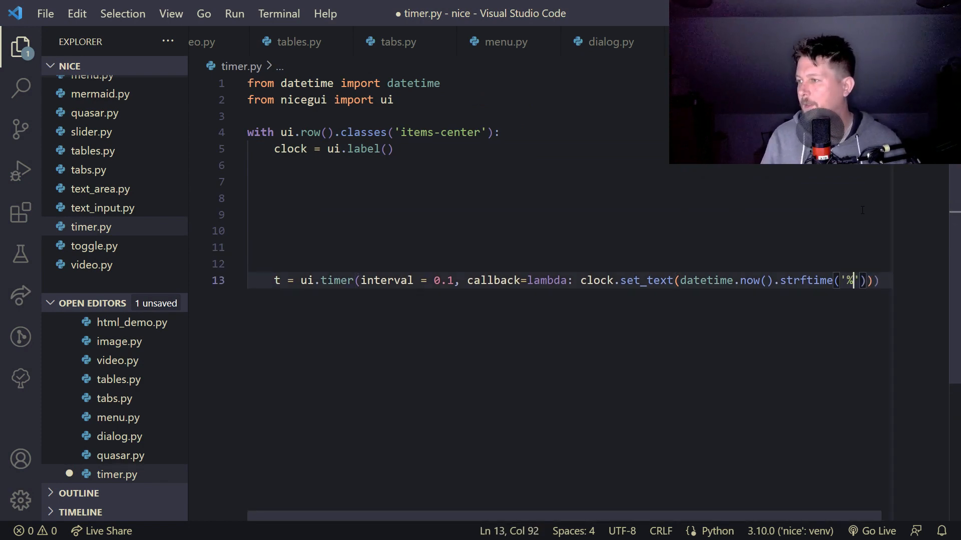
pyautogui.write('X.')
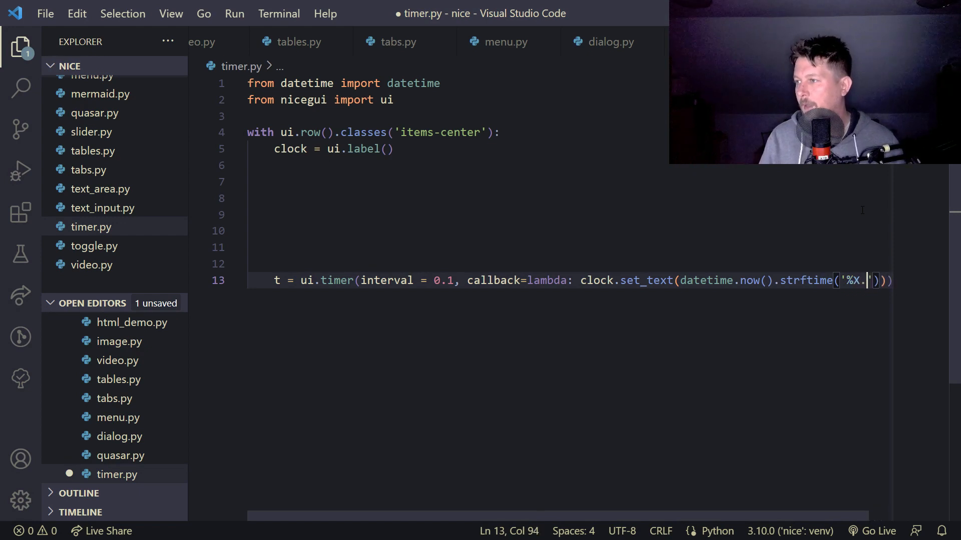
pyautogui.write('%')
pyautogui.press('BackSpace')
pyautogui.write('%f')
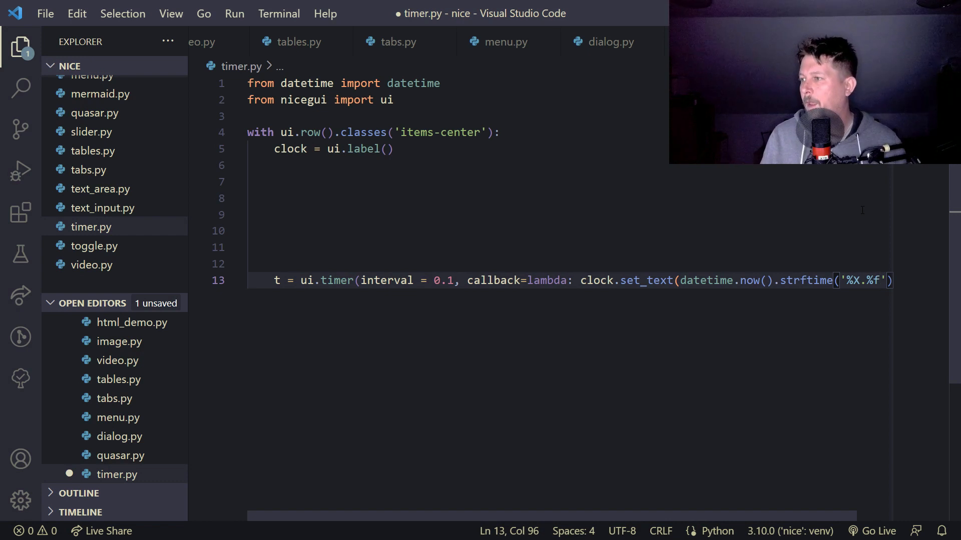
pyautogui.write("'))")
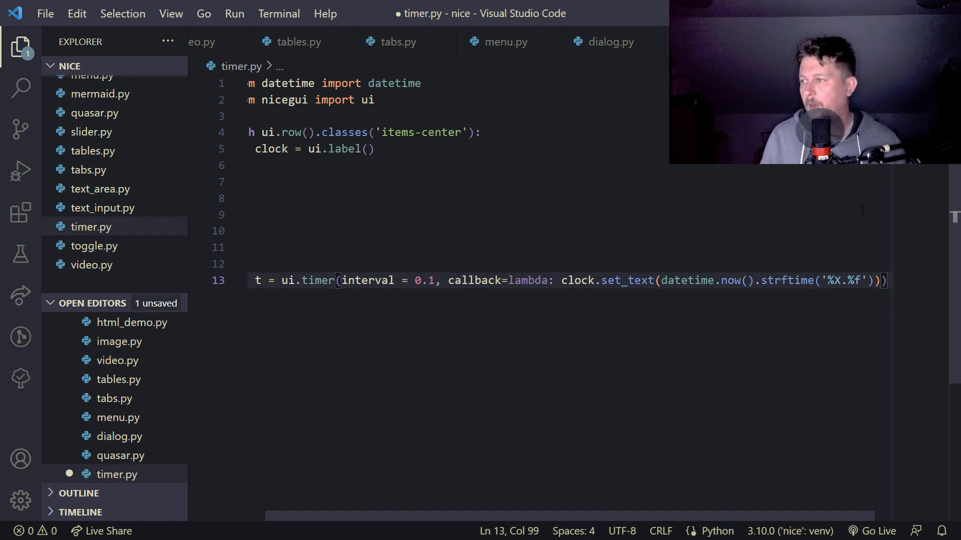
pyautogui.press('Left')
pyautogui.press('Left')
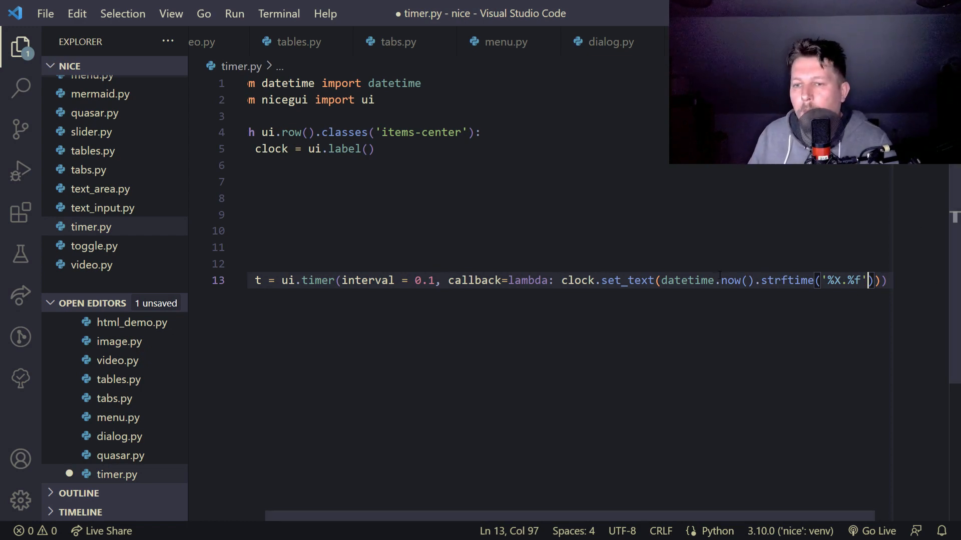
# - Remove the extra closing parenthesis at the end of the timer line
pyautogui.click(748, 280)
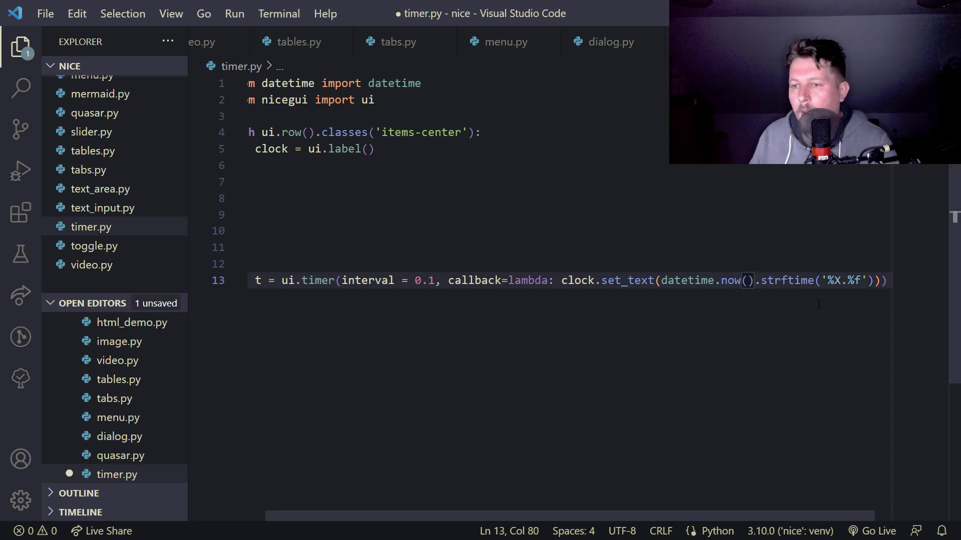
pyautogui.click(660, 280)
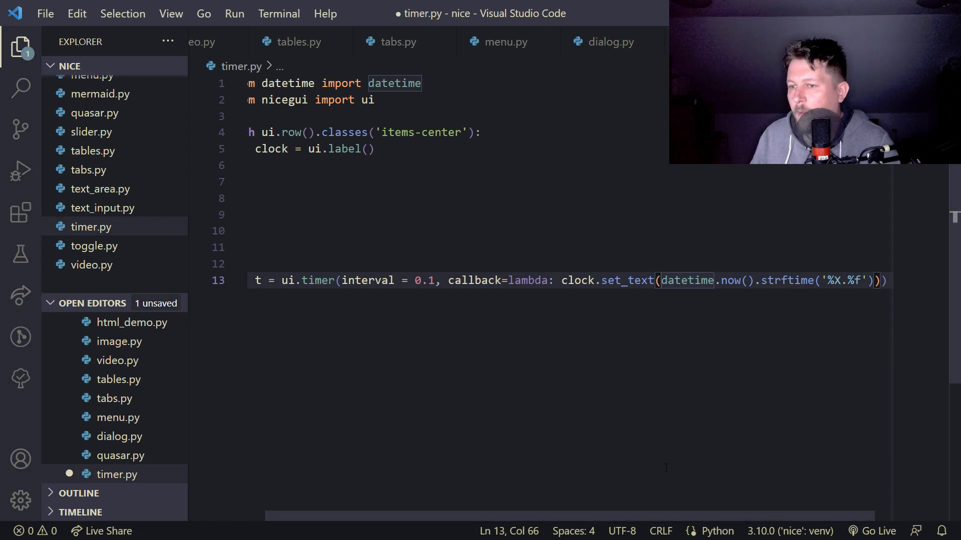
pyautogui.moveTo(882, 280); pyautogui.dragTo(890, 280)
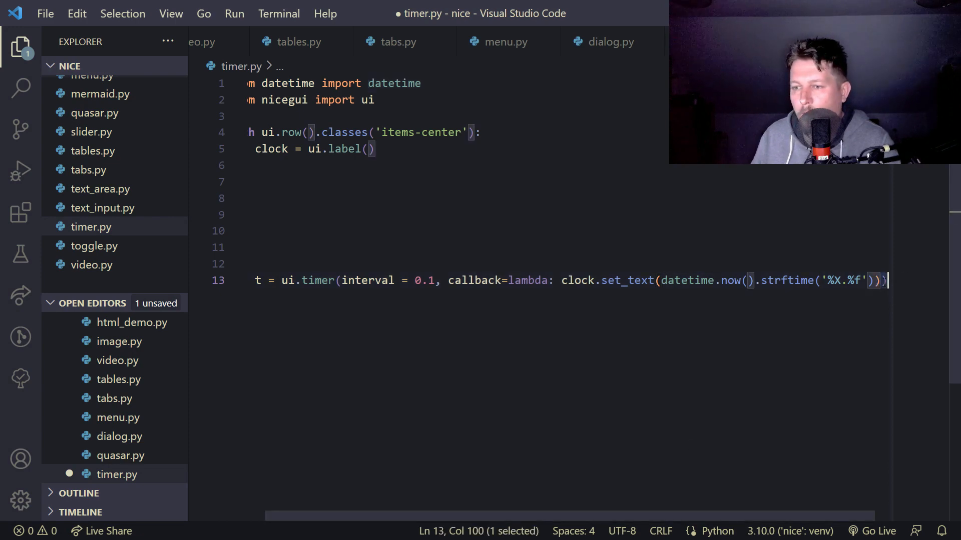
pyautogui.press('BackSpace')
pyautogui.press('Left')
pyautogui.hotkey('ctrl', 'Left')
pyautogui.hotkey('ctrl', 'Left')
pyautogui.hotkey('ctrl', 'Left')
pyautogui.hotkey('ctrl', 'Left')
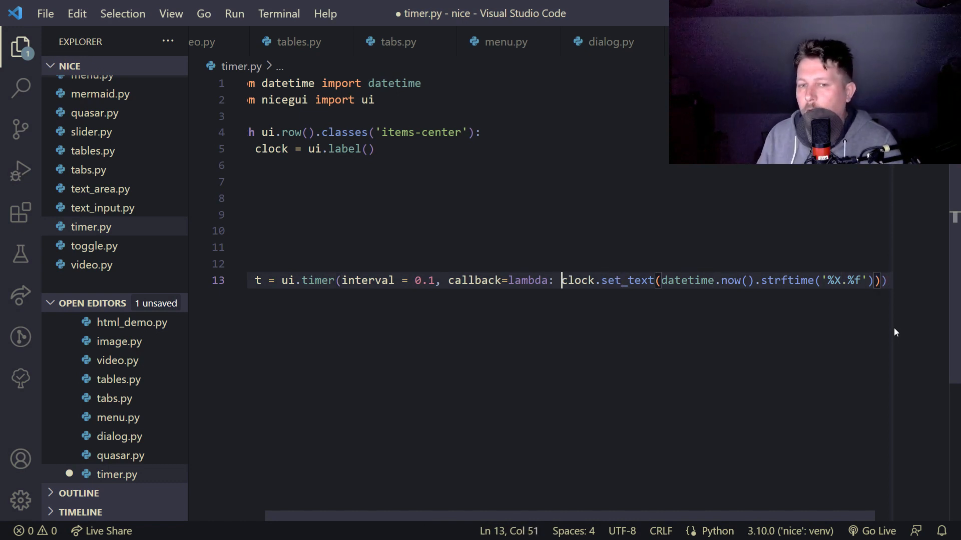
pyautogui.hotkey('ctrl', 'Left')
pyautogui.hotkey('ctrl', 'Left')
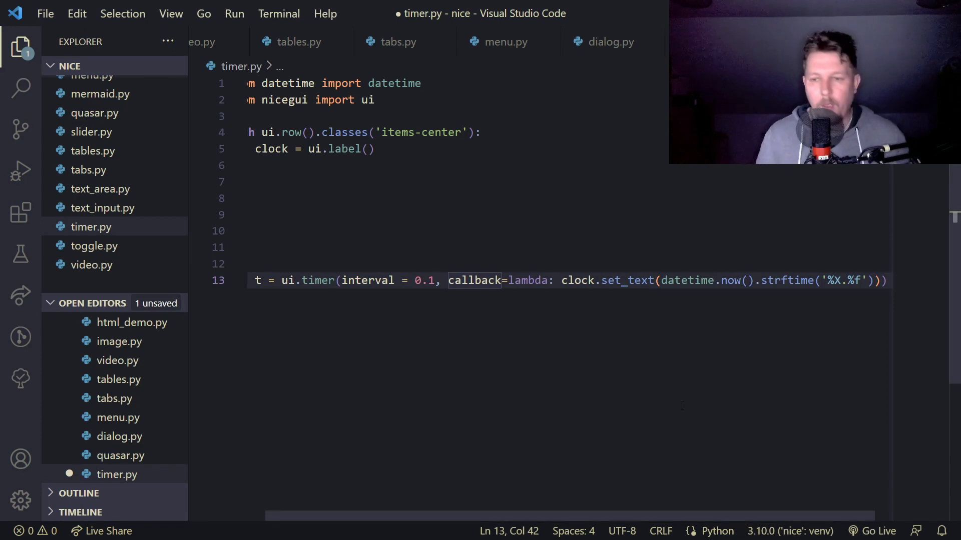
# - Replace the timer line with the pasted reformatted call using the trimmed time
pyautogui.click(280, 280)
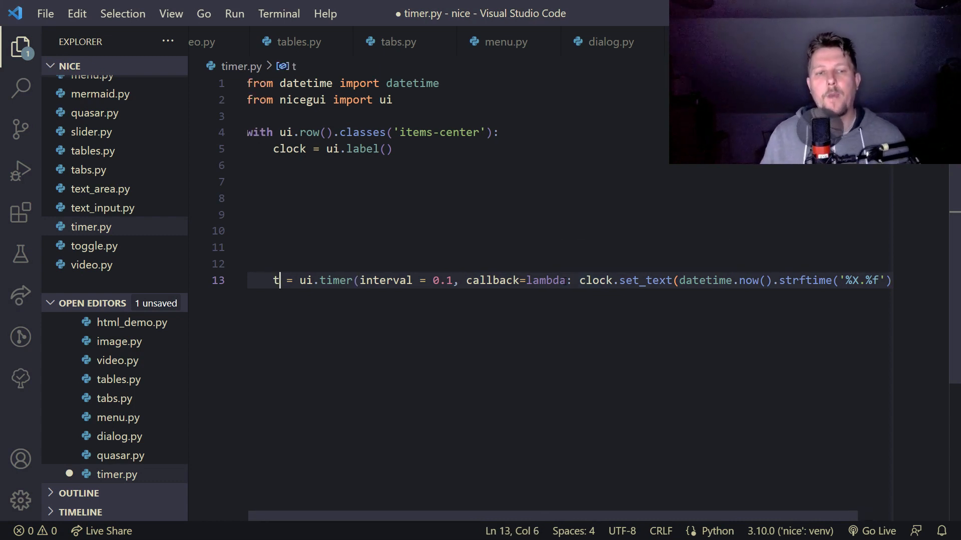
pyautogui.hotkey('shift', 'End')
pyautogui.hotkey('ctrl', 'v')
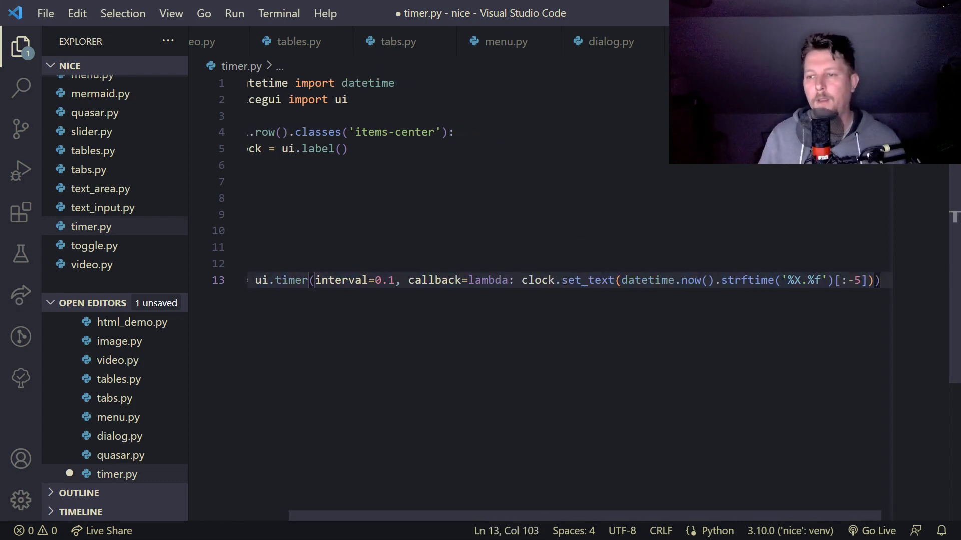
pyautogui.press('Return')
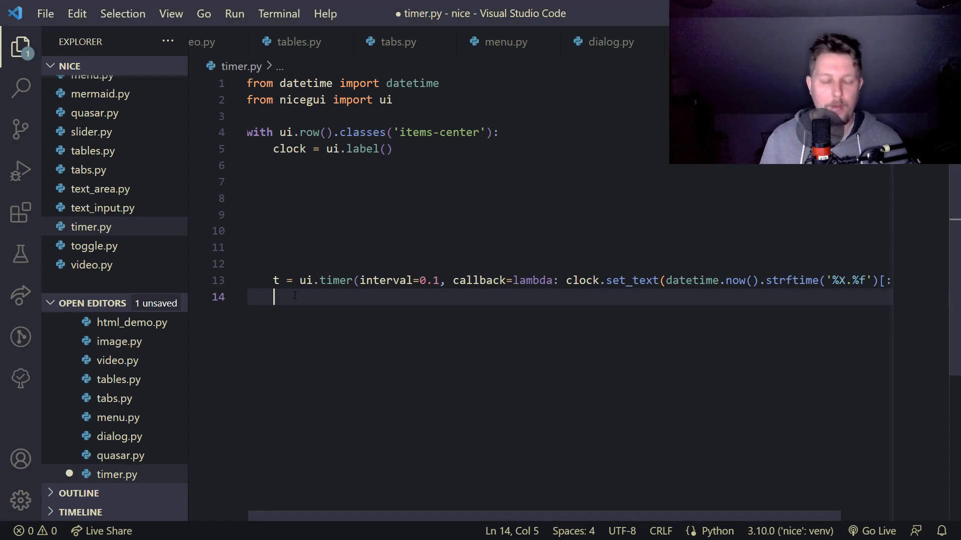
pyautogui.write('ui.checkbox(')
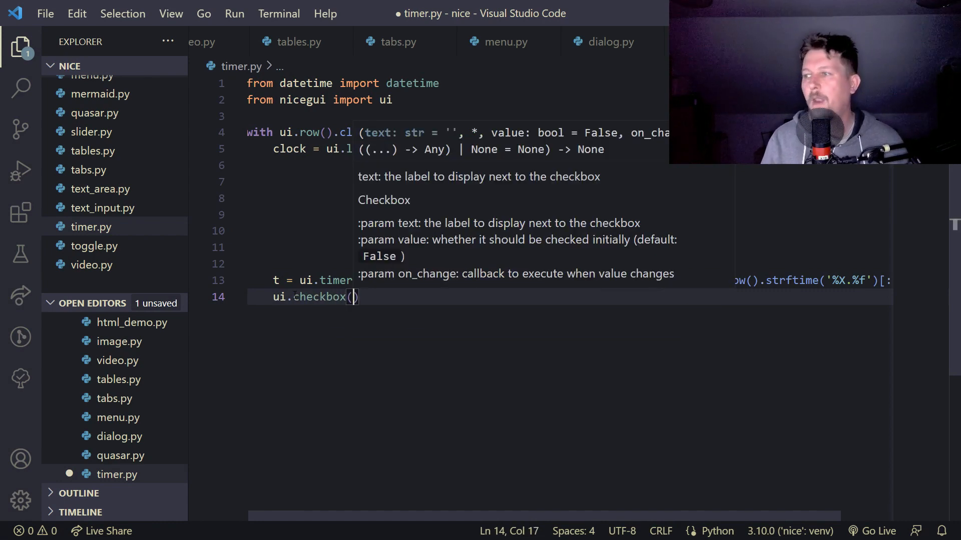
pyautogui.write("'active'")
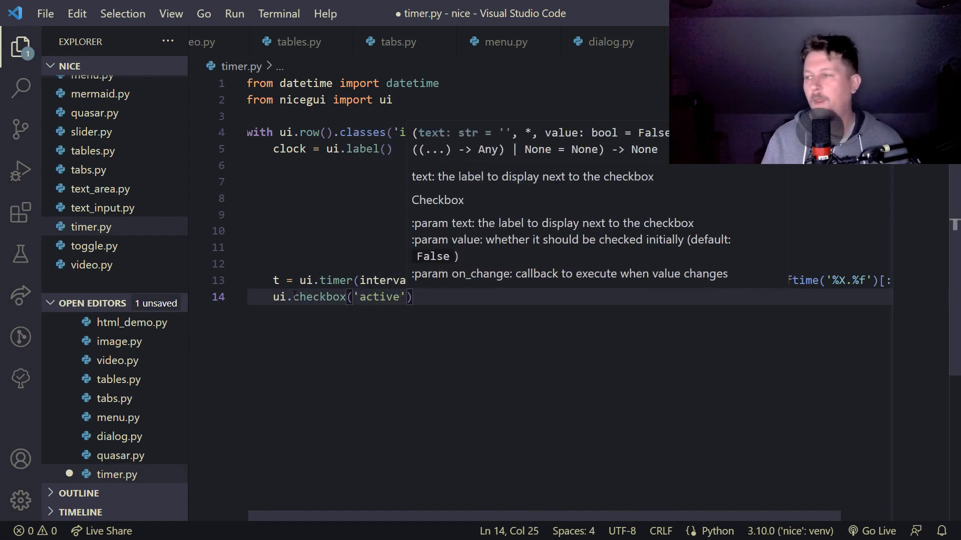
pyautogui.write(').')
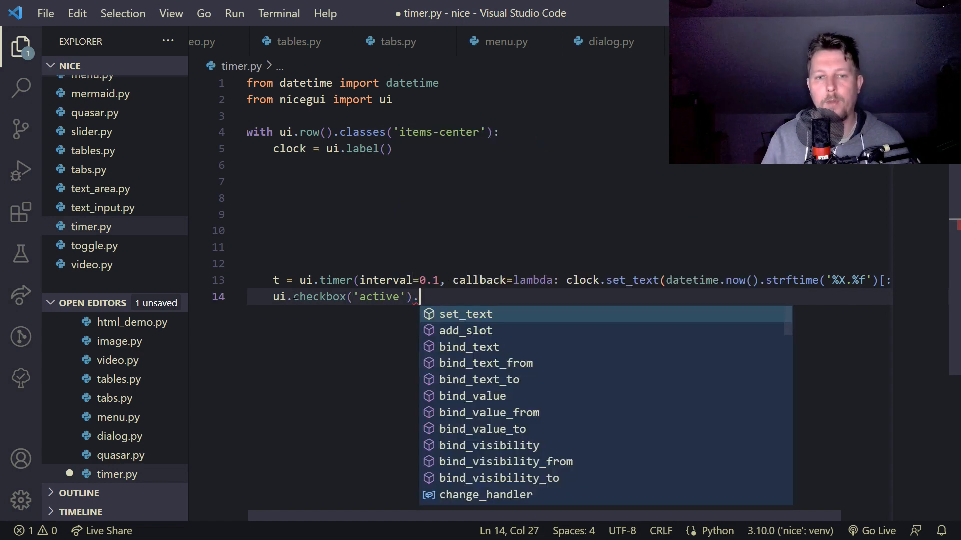
pyautogui.write('bind_value(t,')
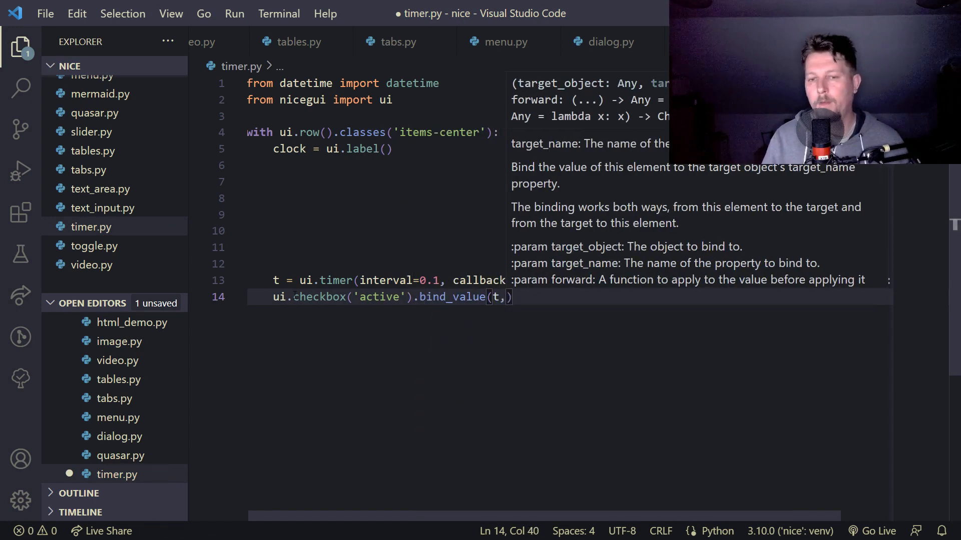
pyautogui.write(" 'active")
# - Add ui.checkbox('active').bind_value(t, 'active') and delete the blank lines above the timer
pyautogui.press('Up')
pyautogui.press('Up')
pyautogui.press('BackSpace')
pyautogui.press('BackSpace')
pyautogui.press('BackSpace')
pyautogui.press('BackSpace')
pyautogui.press('BackSpace')
pyautogui.press('BackSpace')
pyautogui.press('BackSpace')
pyautogui.press('Down')
pyautogui.press('Down')
pyautogui.press('End')
pyautogui.press('Return')
pyautogui.press('Return')
pyautogui.press('BackSpace')
pyautogui.write('with ui.row()')
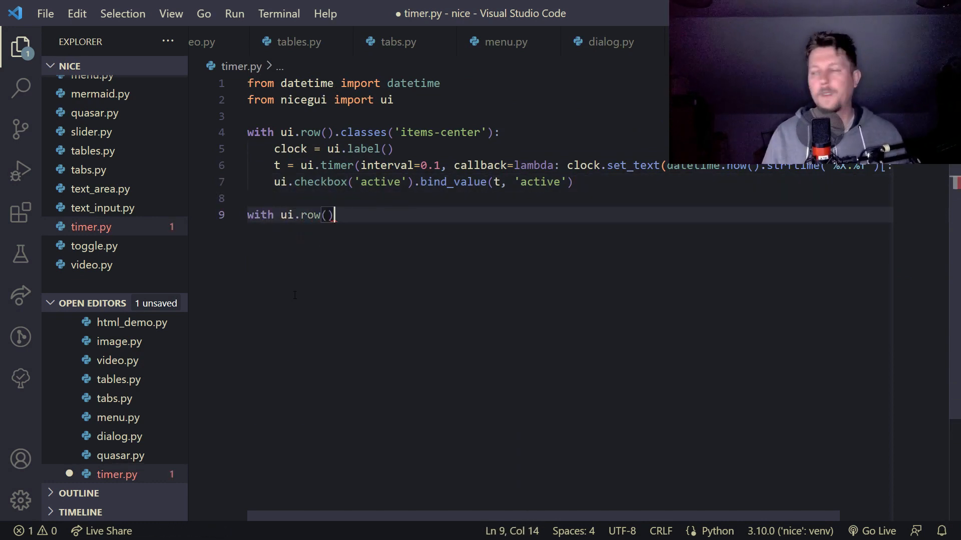
pyautogui.write(':')
# - Start a second ui.row() containing def lazy_update() -> None:
pyautogui.press('Return')
pyautogui.write('def l')
pyautogui.press('BackSpace')
pyautogui.write('zy_update')
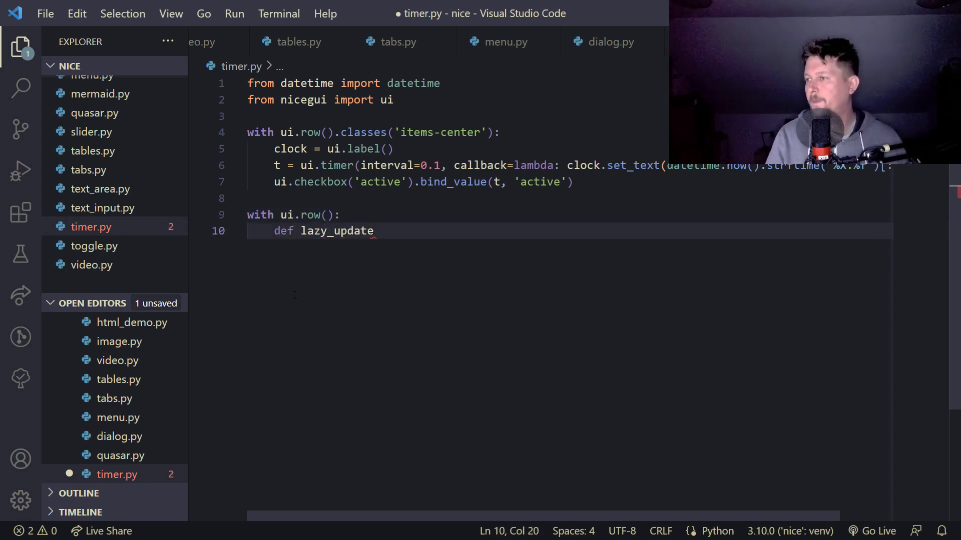
pyautogui.write('() ->N')
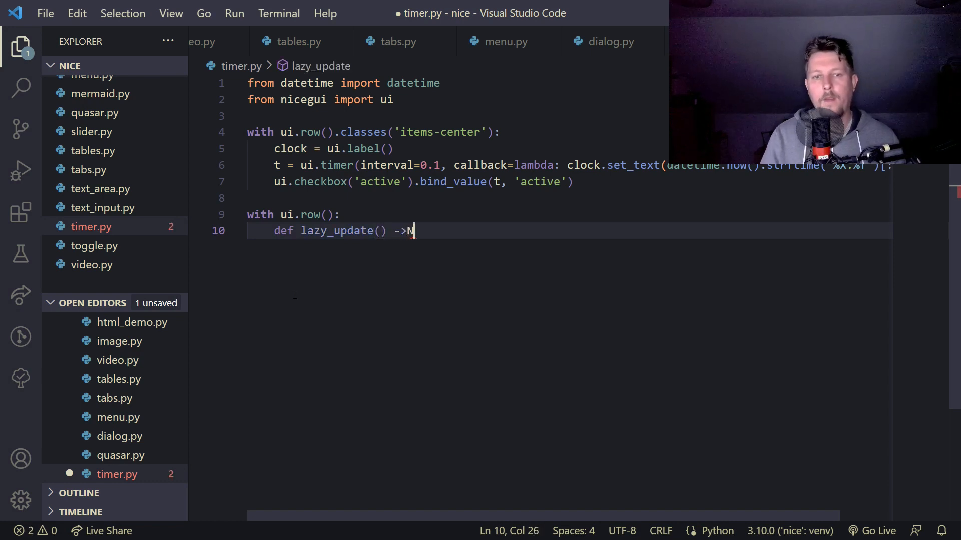
pyautogui.press('BackSpace')
pyautogui.write('None:')
pyautogui.press('Return')
pyautogui.write('new_text=')
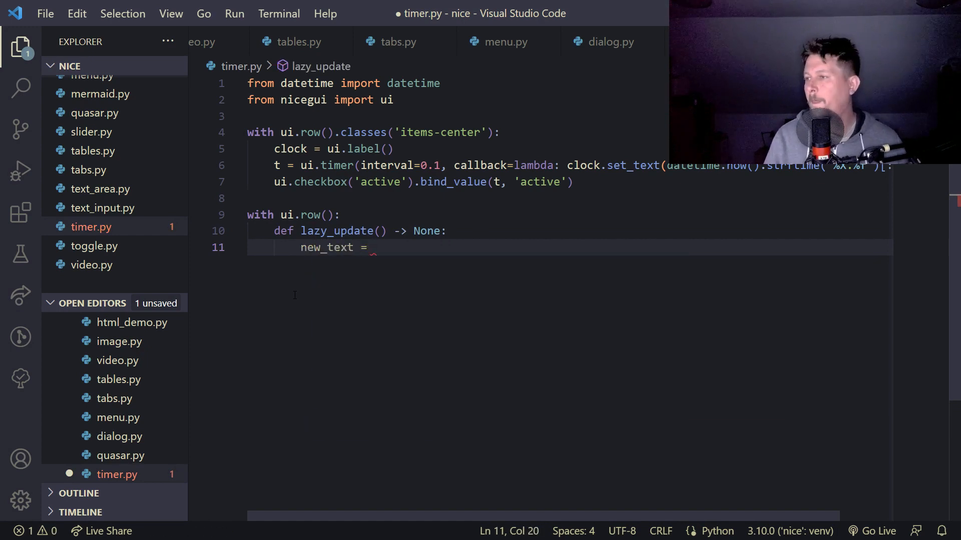
pyautogui.write('datetime.')
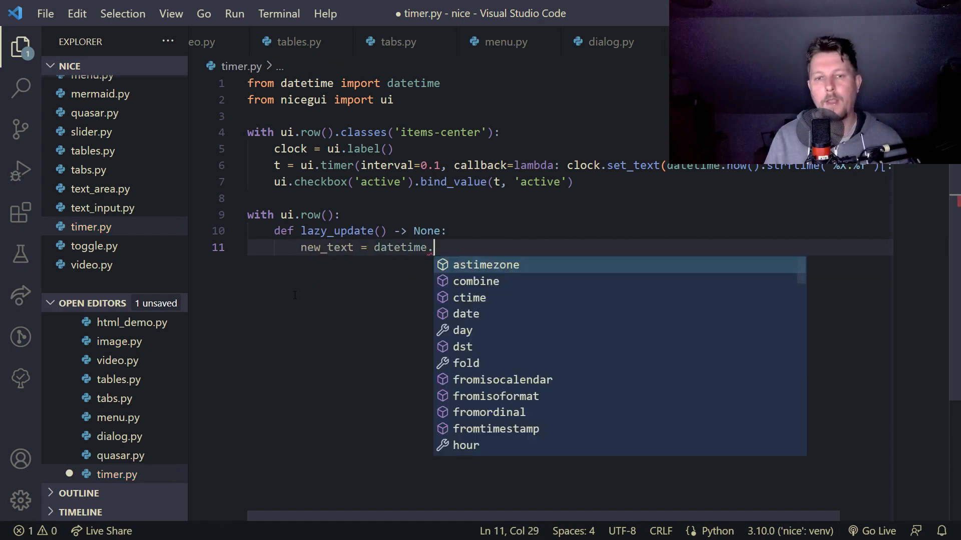
pyautogui.write('now()')
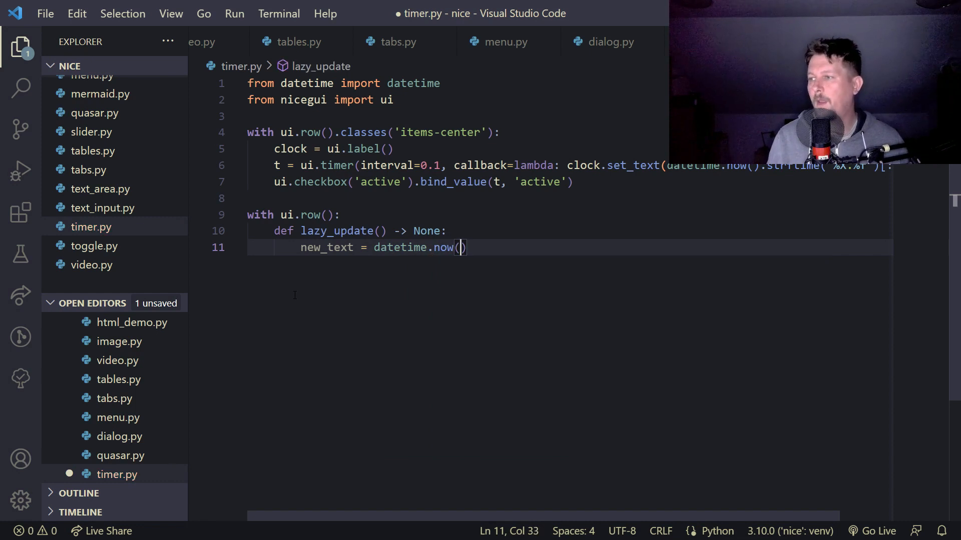
pyautogui.write('.strf')
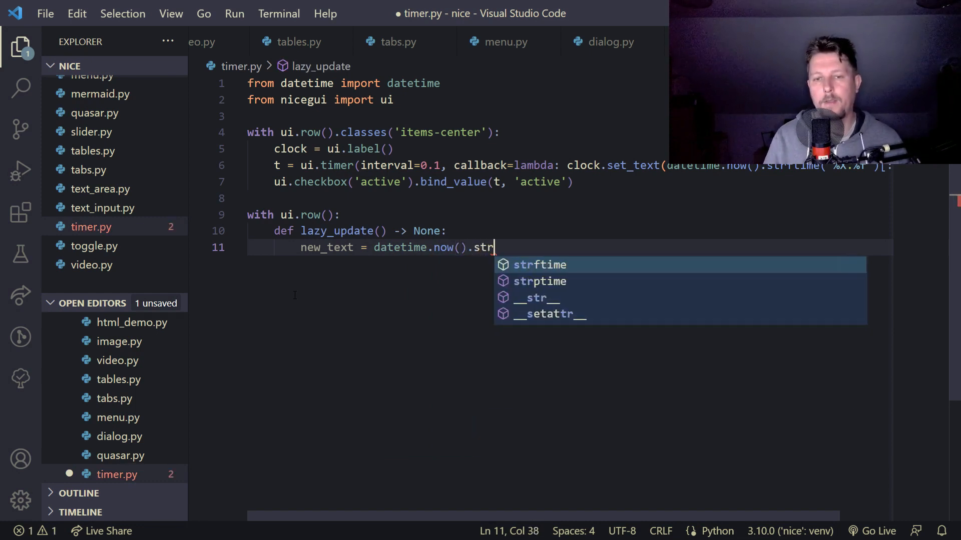
# - Compute new_text = datetime.now().strftime('%X.%f')[:-5] and begin if lazy_clock.text[:8] == new_text[:8]
pyautogui.press('Tab')
pyautogui.write("('/")
pyautogui.press('BackSpace')
pyautogui.write('%X.F')
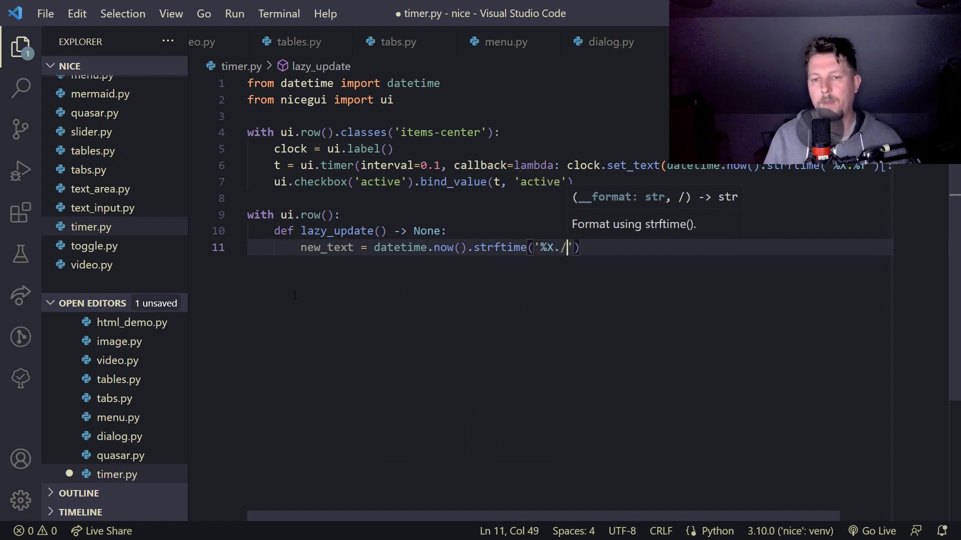
pyautogui.press('BackSpace')
pyautogui.write('%f')
pyautogui.press('Right')
pyautogui.press('Right')
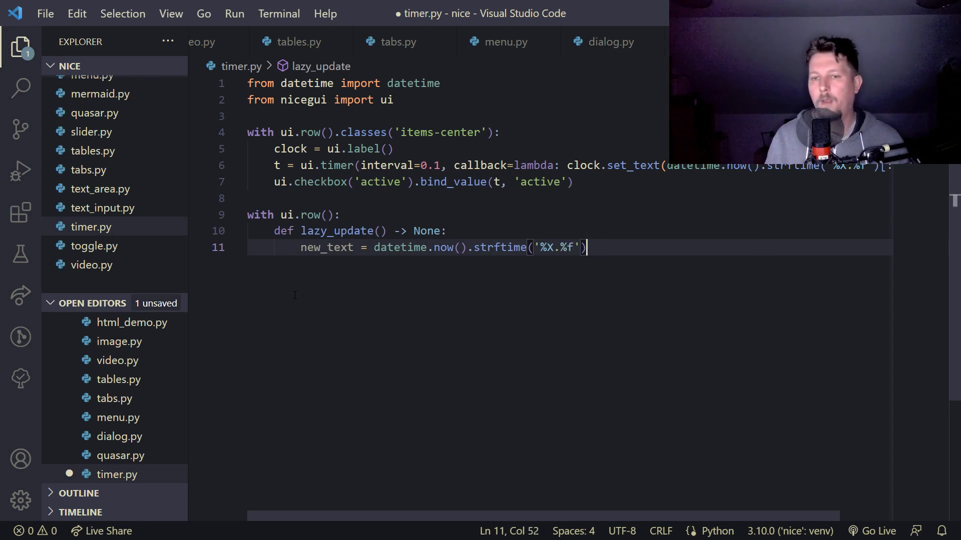
pyautogui.write('[:-5')
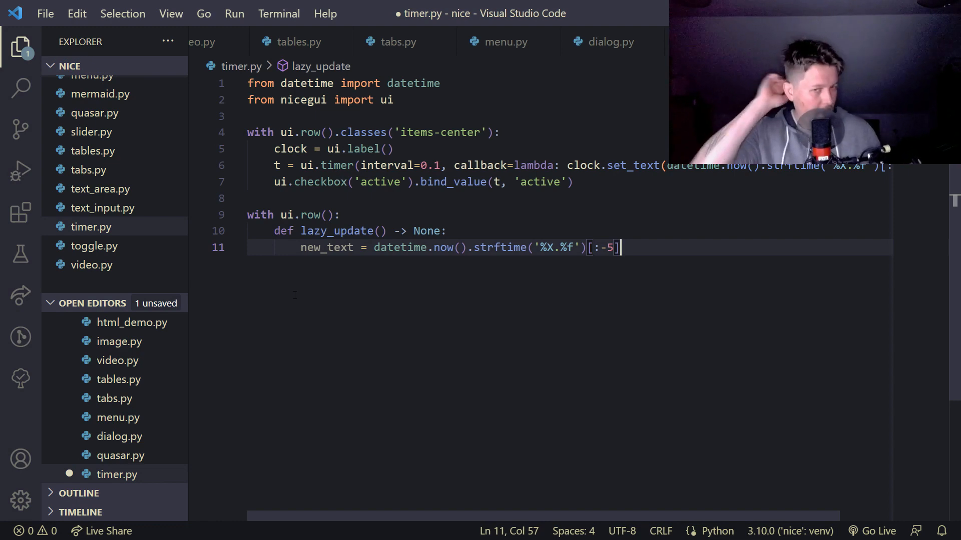
pyautogui.press('Return')
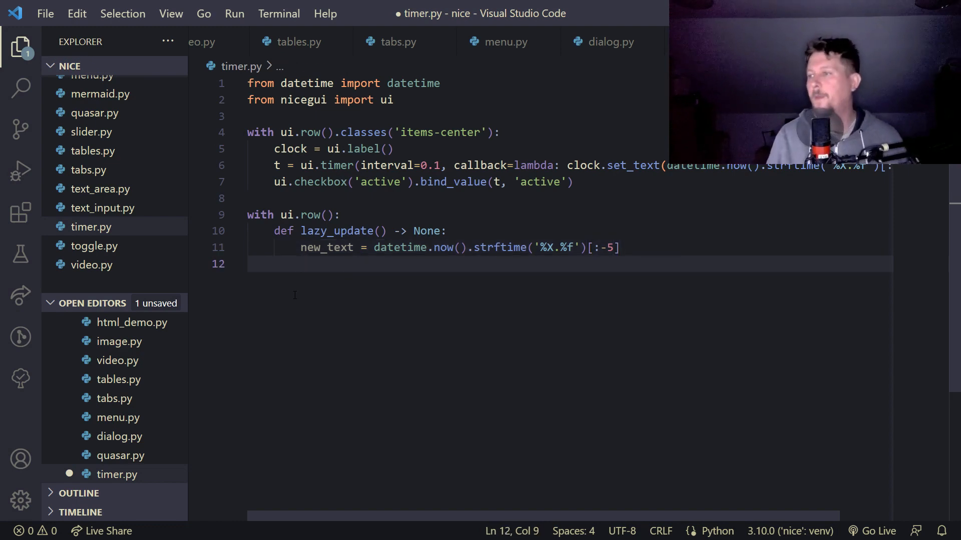
pyautogui.write('if lac')
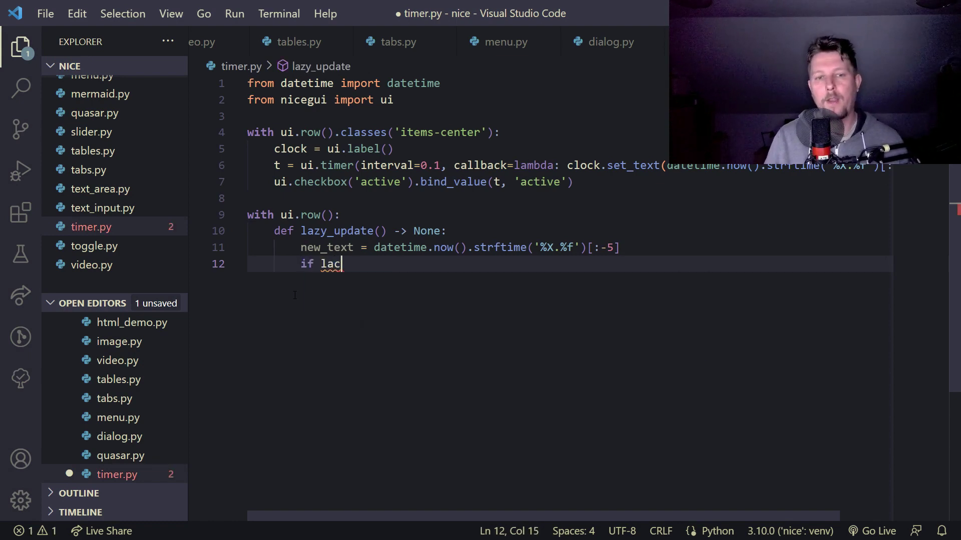
pyautogui.press('BackSpace')
pyautogui.write('zy_clock.text')
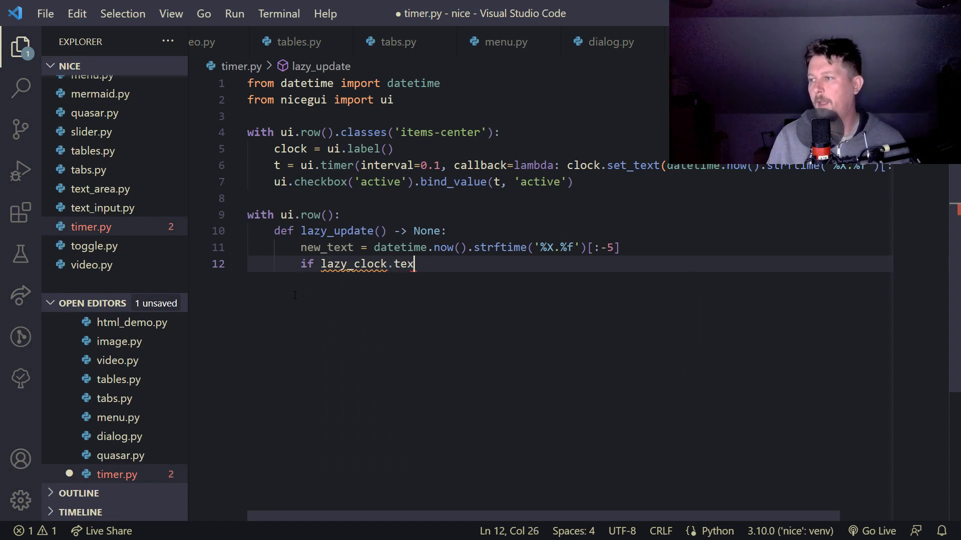
pyautogui.write('[:8]')
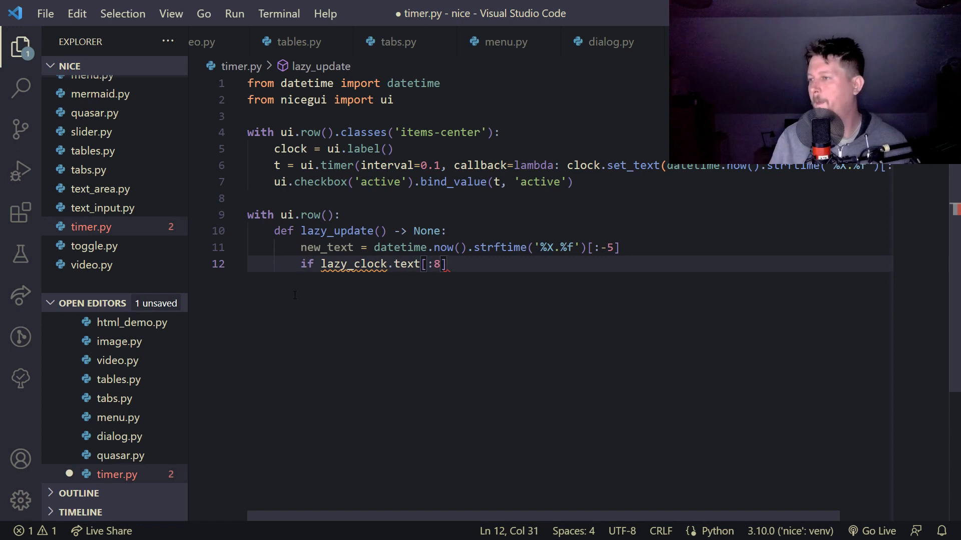
pyautogui.write(' == new')
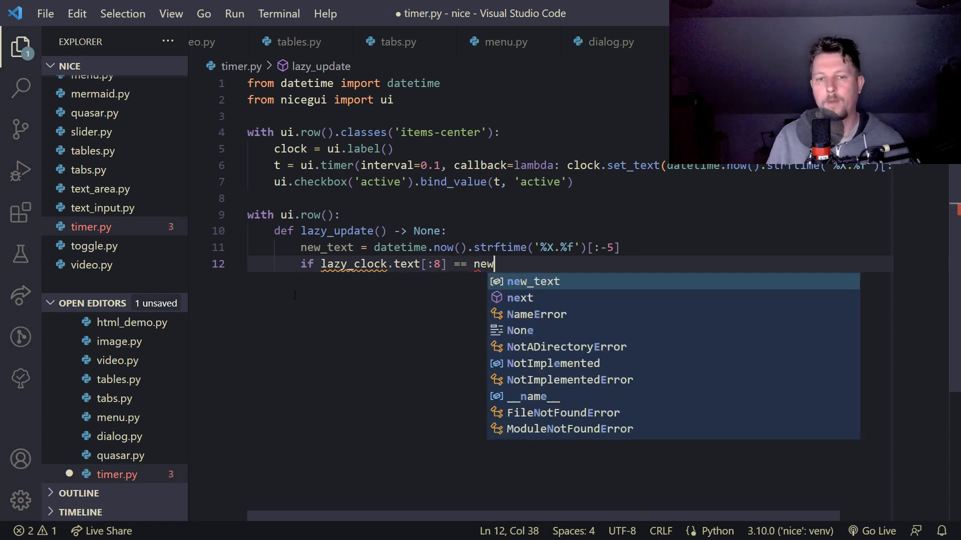
pyautogui.write('_text[:8]')
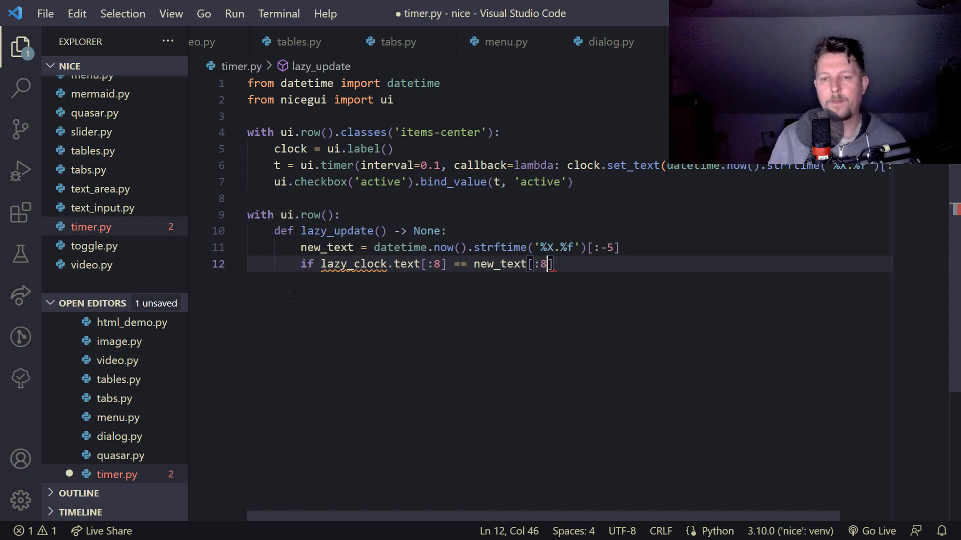
pyautogui.write(':')
# - Finish lazy_update: return when unchanged, otherwise set lazy_clock's text to new_text
pyautogui.press('Return')
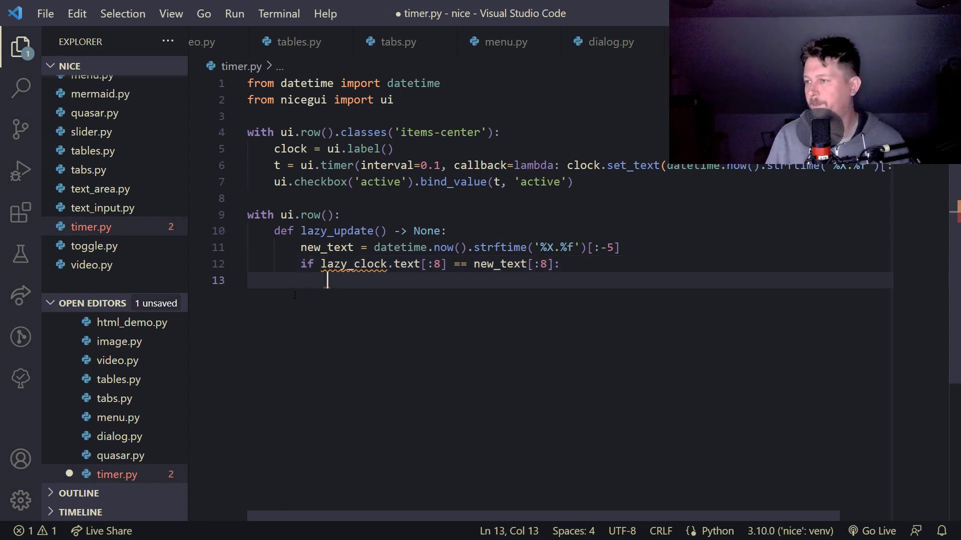
pyautogui.write('return')
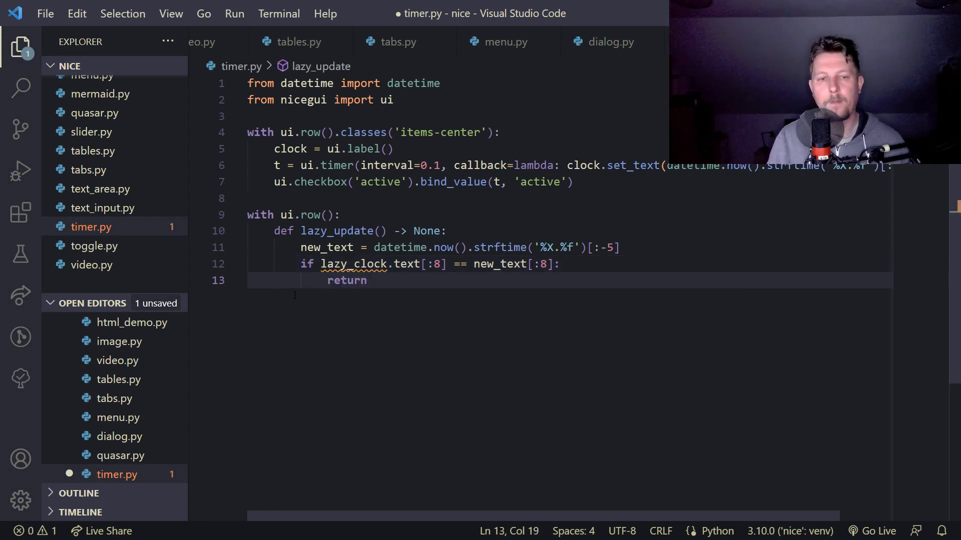
pyautogui.press('Return')
pyautogui.write('laz')
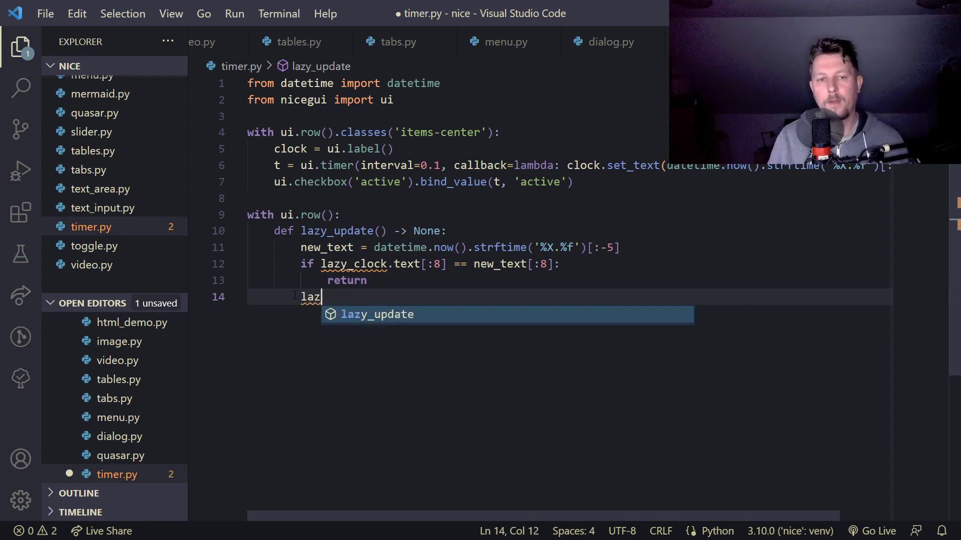
pyautogui.write('t_clock.text')
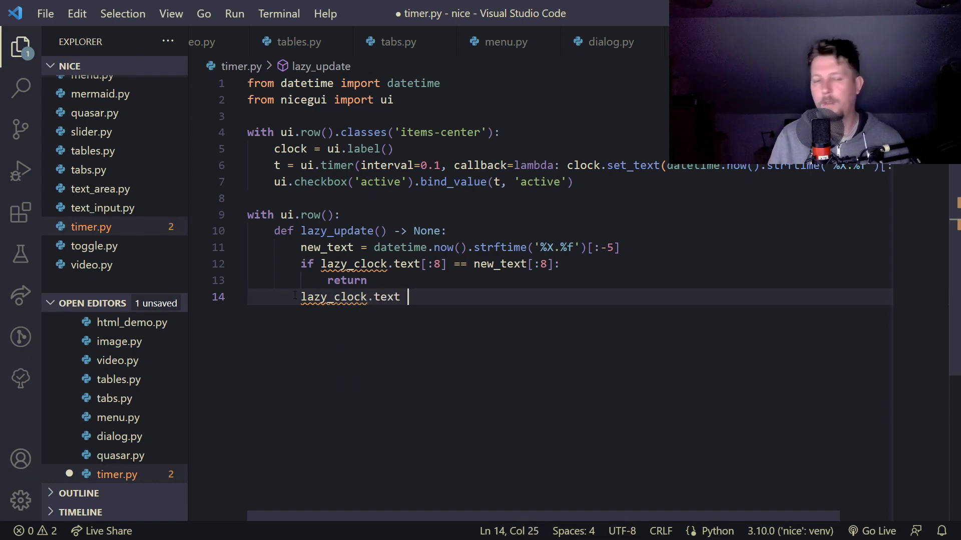
pyautogui.write('nbew')
pyautogui.press('BackSpace')
pyautogui.write('ew')
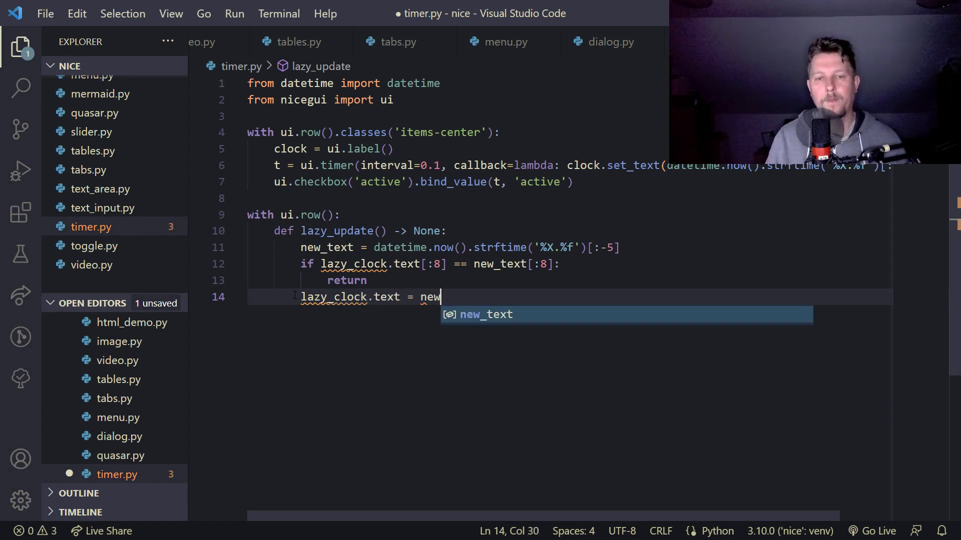
pyautogui.write('_text')
pyautogui.press('Return')
pyautogui.write('la')
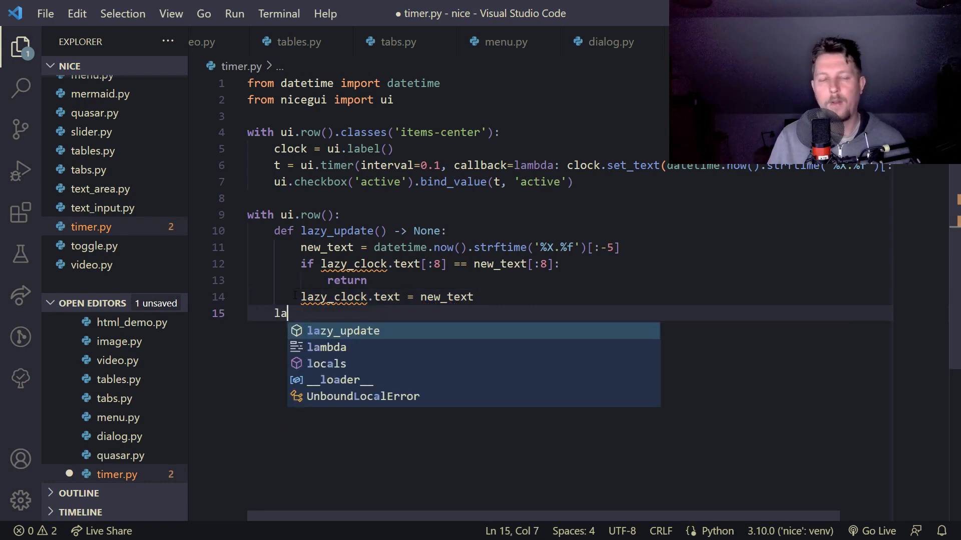
pyautogui.write('zy')
# - Add lazy_clock = ui.label() and ui.timer(interval=0.1, callback=lazy_update)
pyautogui.press('Escape')
pyautogui.write('_clock ')
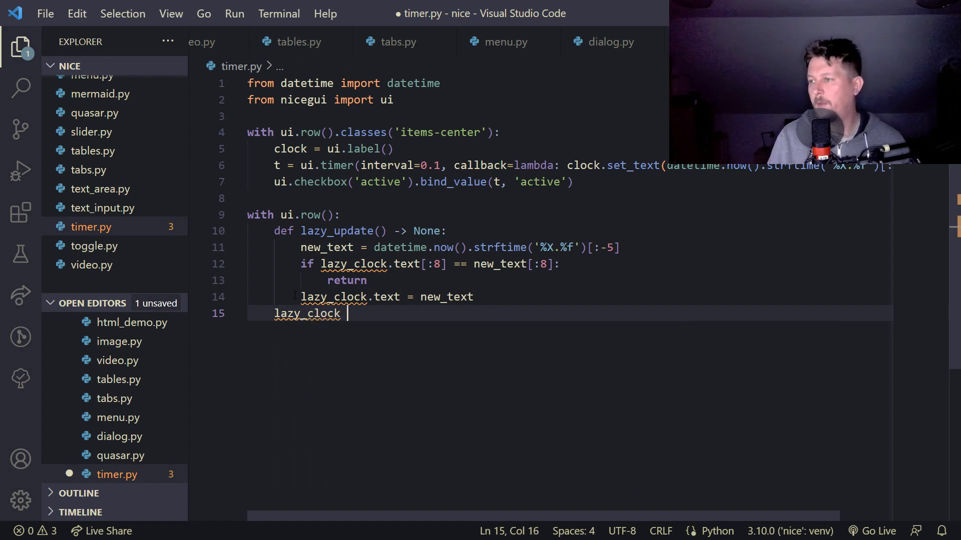
pyautogui.write('= ui.laeb')
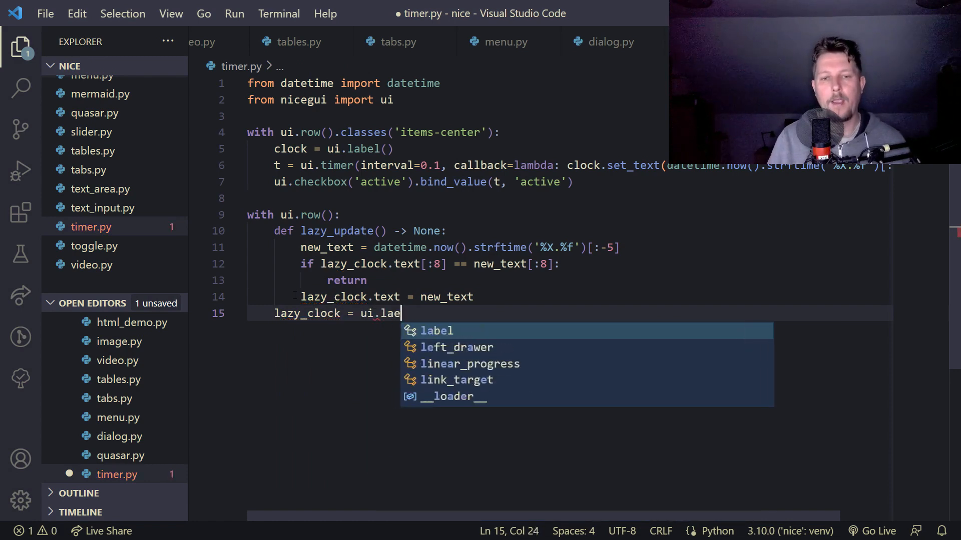
pyautogui.press('BackSpace')
pyautogui.write('e')
pyautogui.press('BackSpace')
pyautogui.write('bel()')
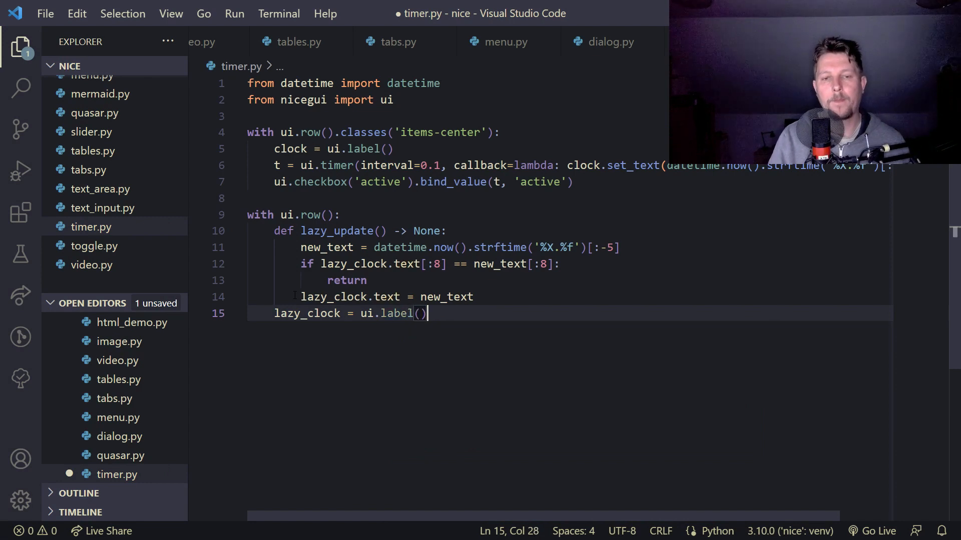
pyautogui.press('Return')
pyautogui.write('i.timer()')
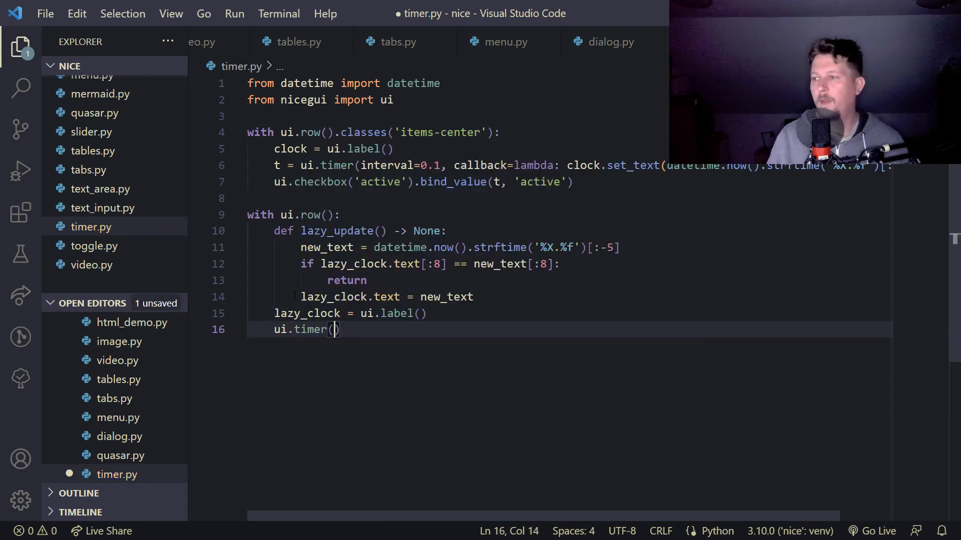
pyautogui.write('interval=')
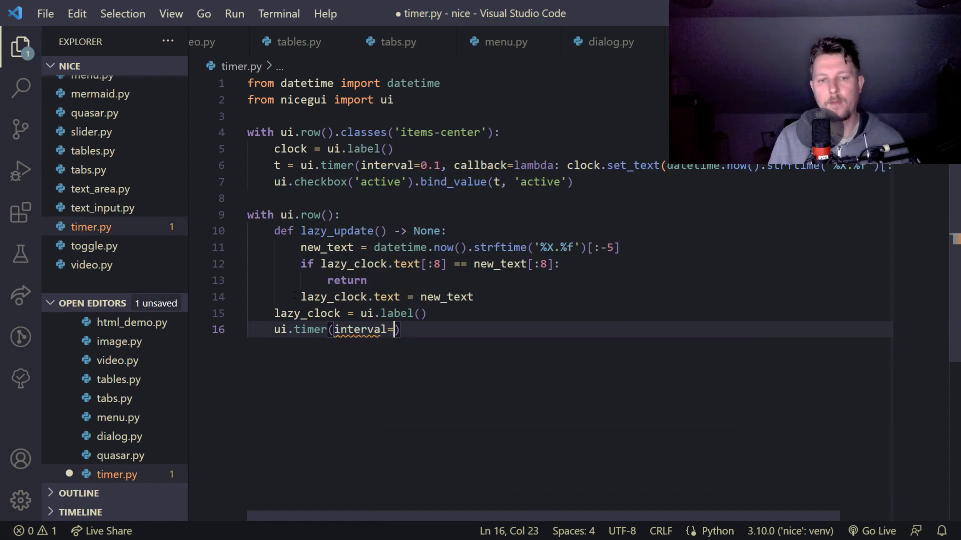
pyautogui.write('1, callback=l')
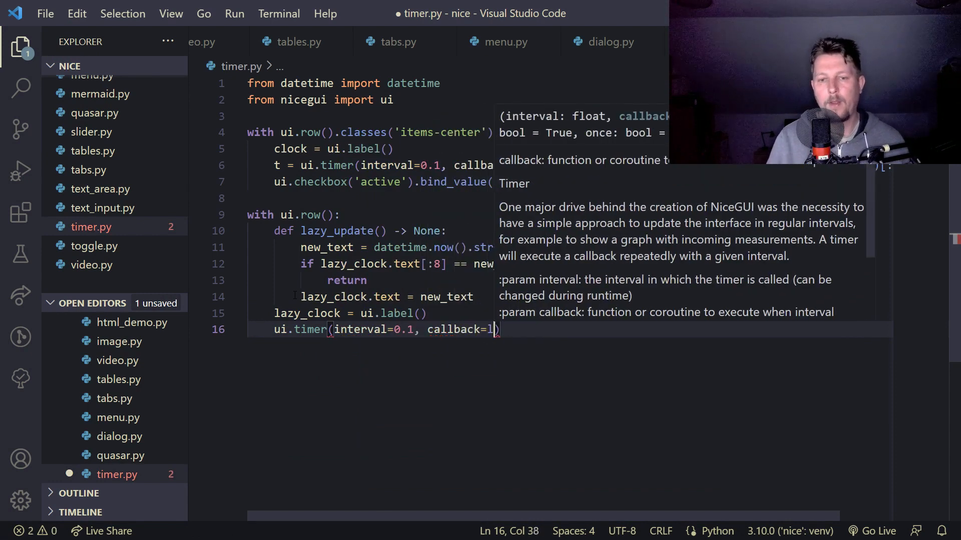
pyautogui.write('az')
pyautogui.press('Down')
pyautogui.press('Return')
# - End timer.py with an unindented ui.run() and save the file
pyautogui.press('End')
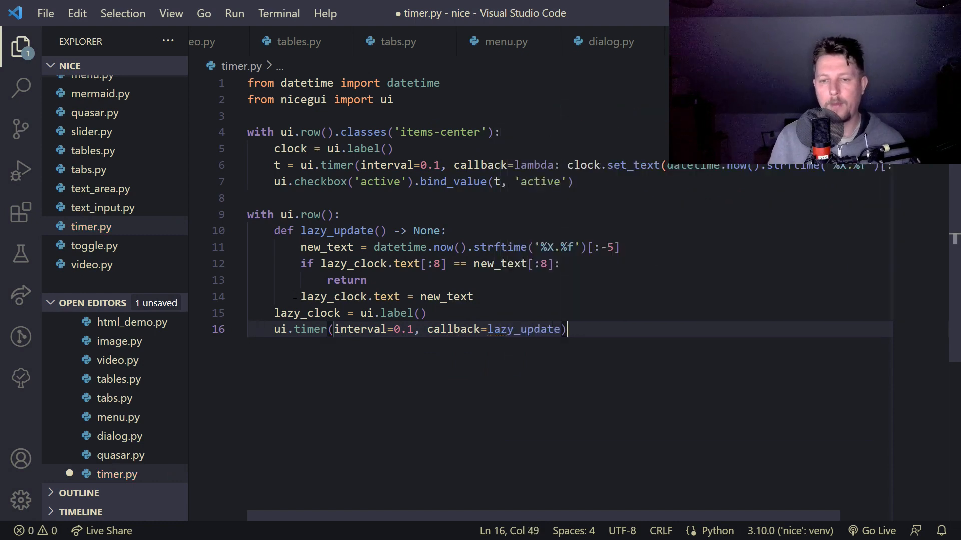
pyautogui.press('Return')
pyautogui.press('Return')
pyautogui.press('BackSpace')
pyautogui.write('ui.ruN8n')
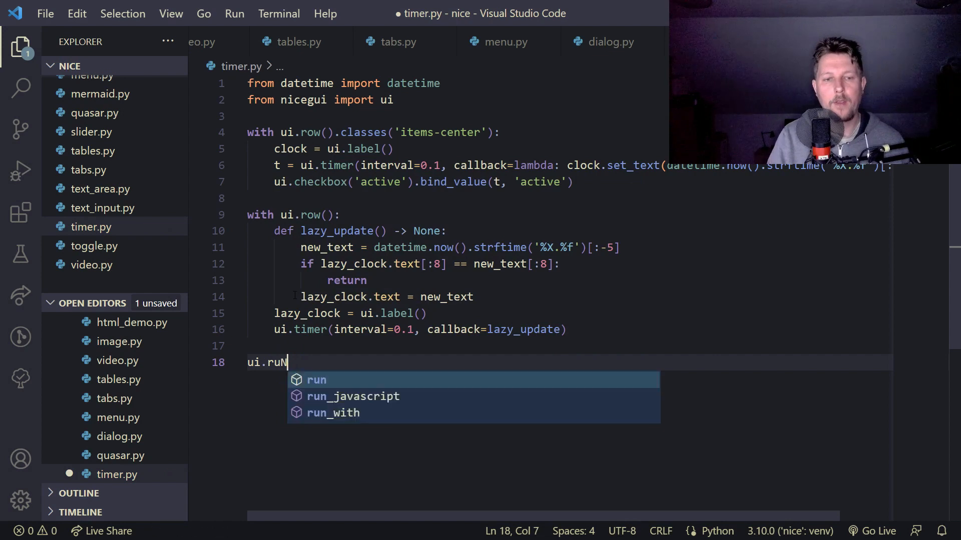
pyautogui.press('BackSpace')
pyautogui.write('n()')
pyautogui.hotkey('ctrl', 's')
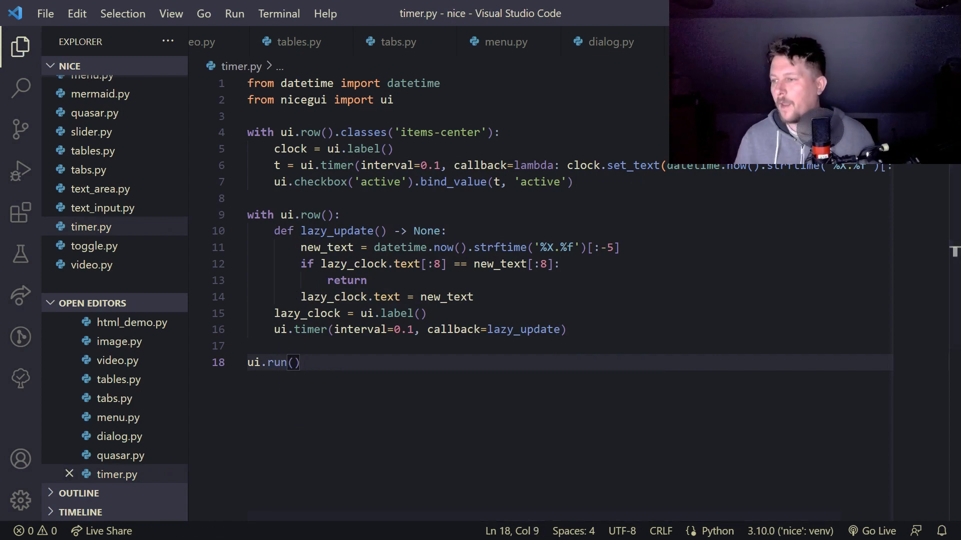
pyautogui.hotkey('alt', 'Tab')
pyautogui.write('pyzh')
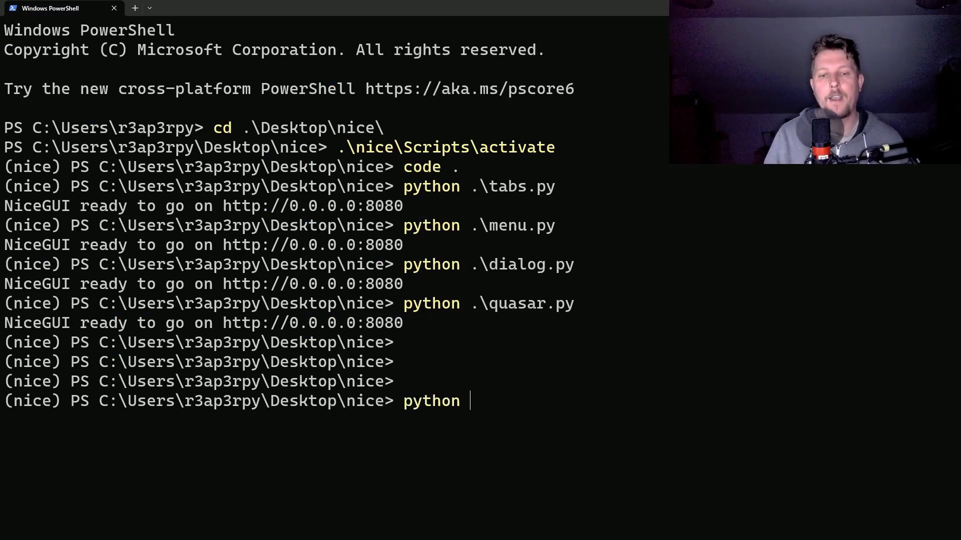
# - Run python .\timer.py to start the NiceGUI server
pyautogui.press('Tab')
pyautogui.press('Return')
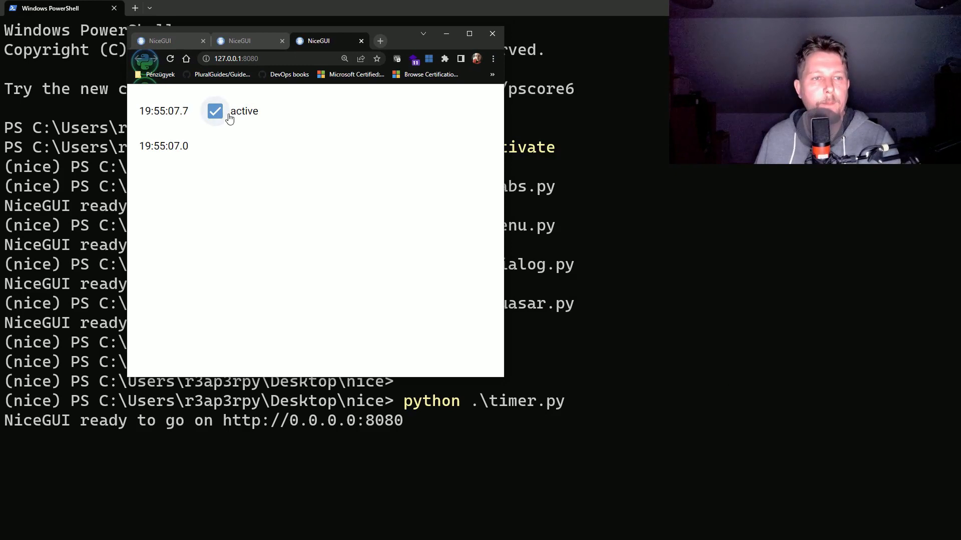
# - Toggle the 'active' checkbox a few times in the browser, then close the browser window
pyautogui.click(216, 112)
pyautogui.click(215, 111)
pyautogui.click(216, 111)
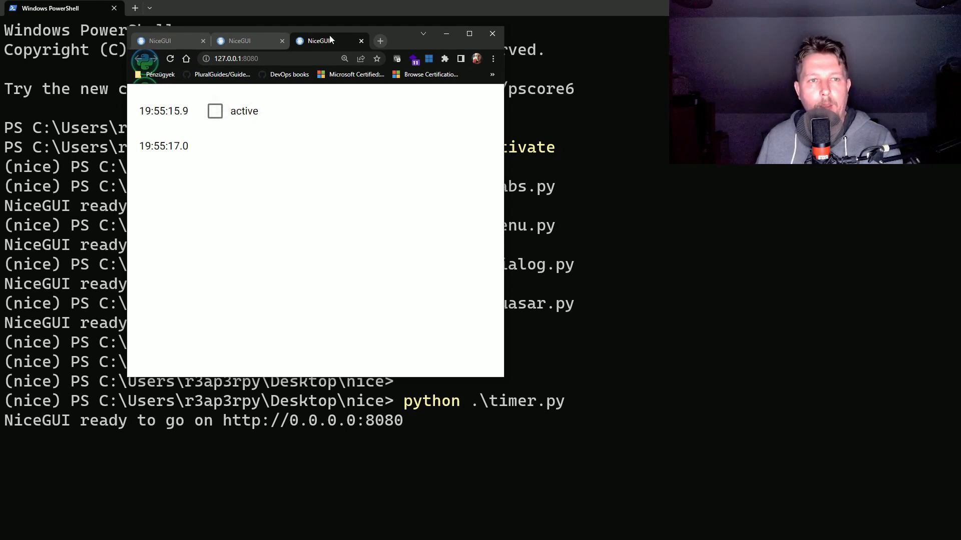
pyautogui.click(360, 40)
pyautogui.click(447, 33)
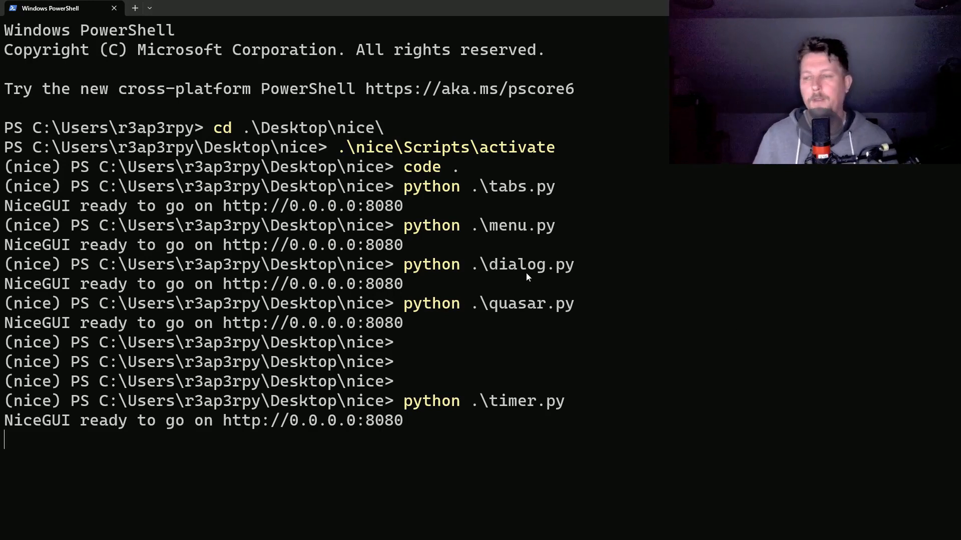
# - Stop the timer server and create pages.py importing nicegui's ui
pyautogui.hotkey('ctrl', 'c')
pyautogui.hotkey('alt', 'Tab')
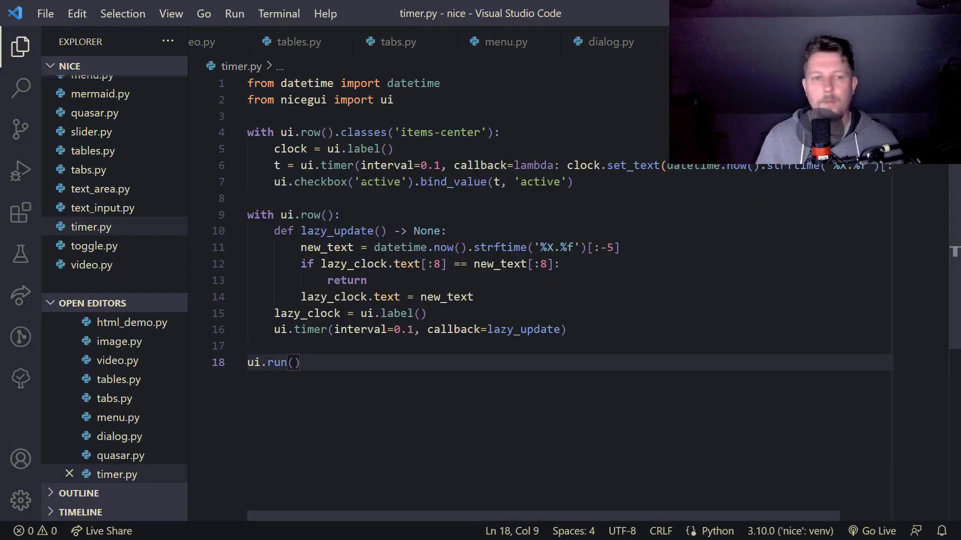
pyautogui.click(113, 67)
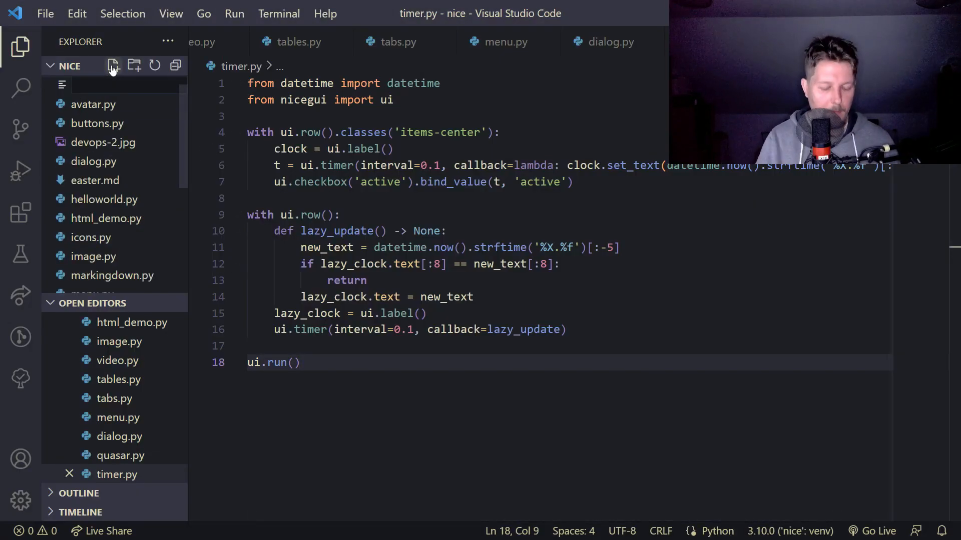
pyautogui.write('es.py')
pyautogui.press('Return')
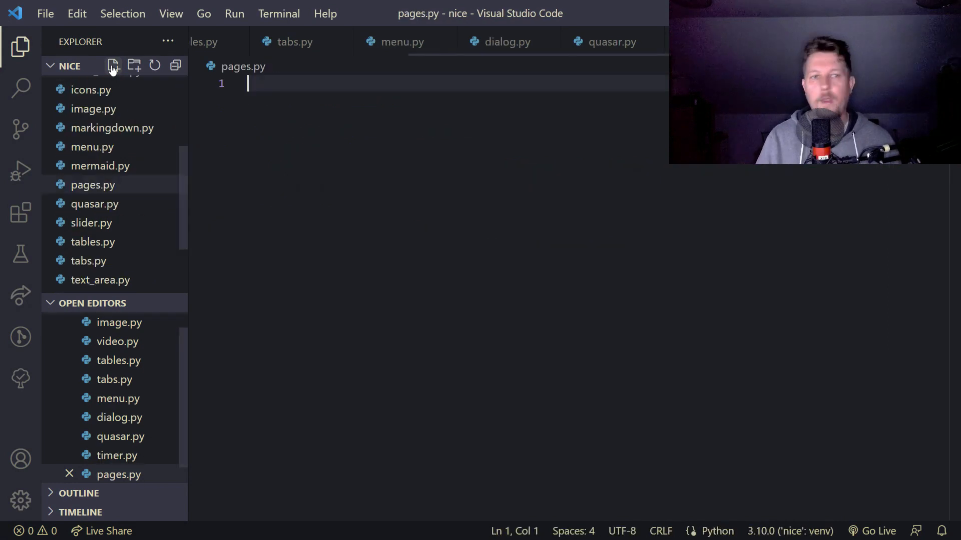
pyautogui.write('from nicegui')
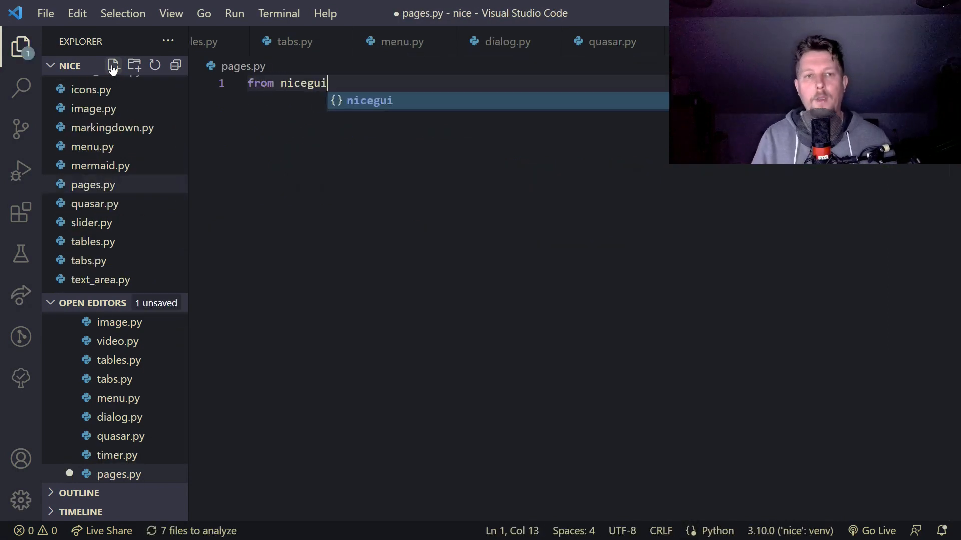
pyautogui.write(' import ui')
pyautogui.press('Return')
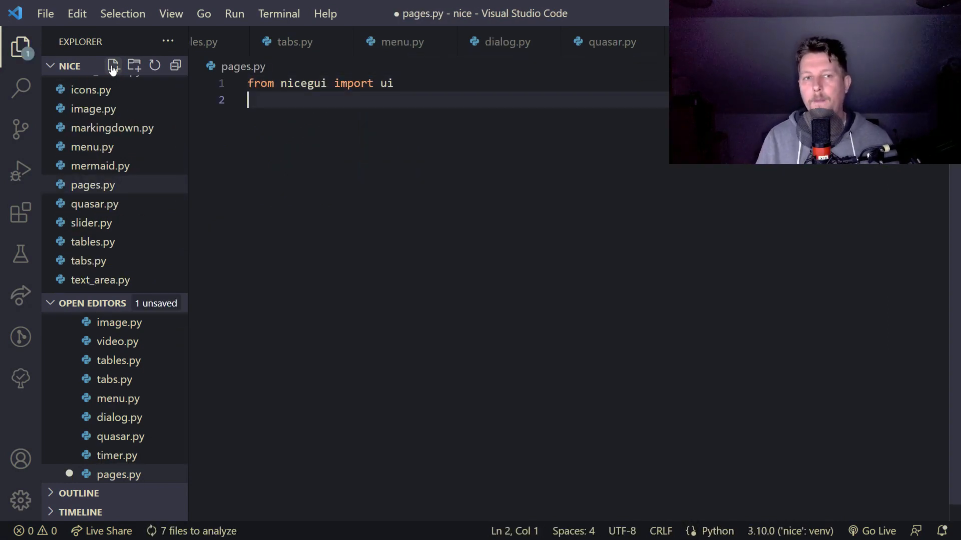
pyautogui.press('Return')
pyautogui.write('ui.paget')
pyautogui.press('BackSpace')
pyautogui.write('(')
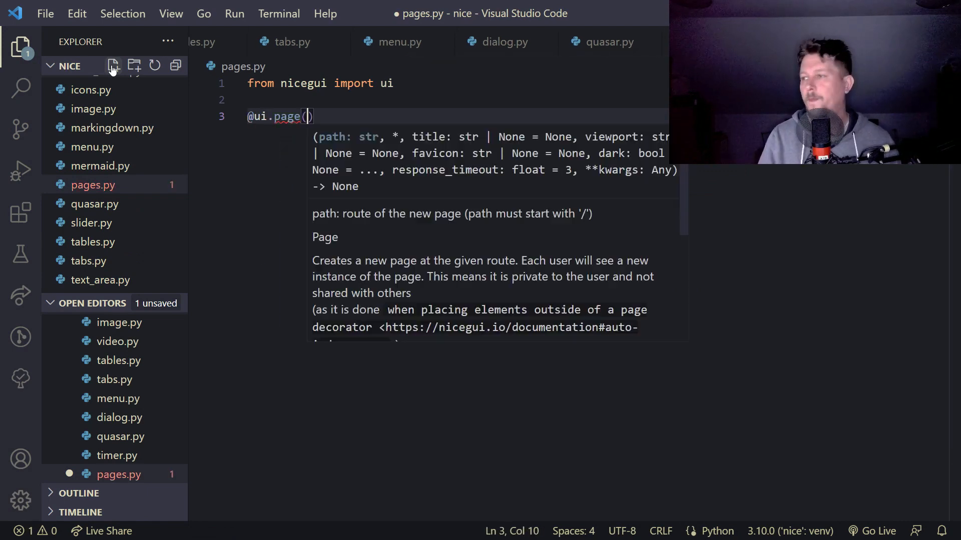
pyautogui.write("'/home")
pyautogui.press('End')
pyautogui.press('Return')
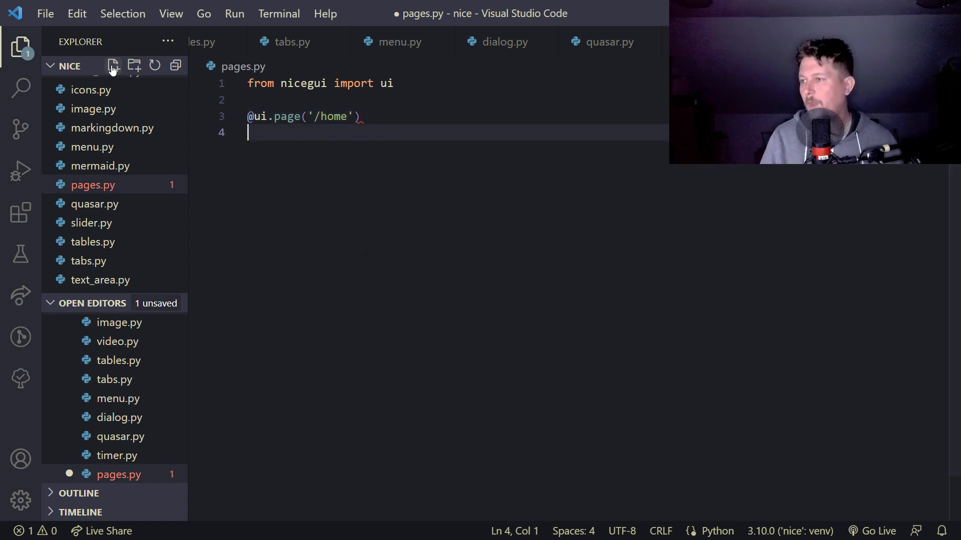
pyautogui.write('def home():')
pyautogui.press('Return')
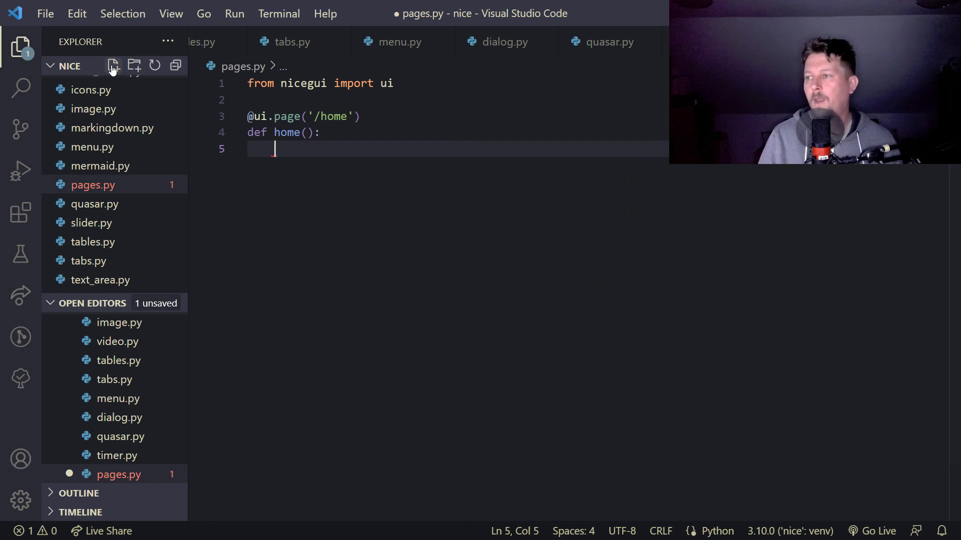
pyautogui.write('ui.lab')
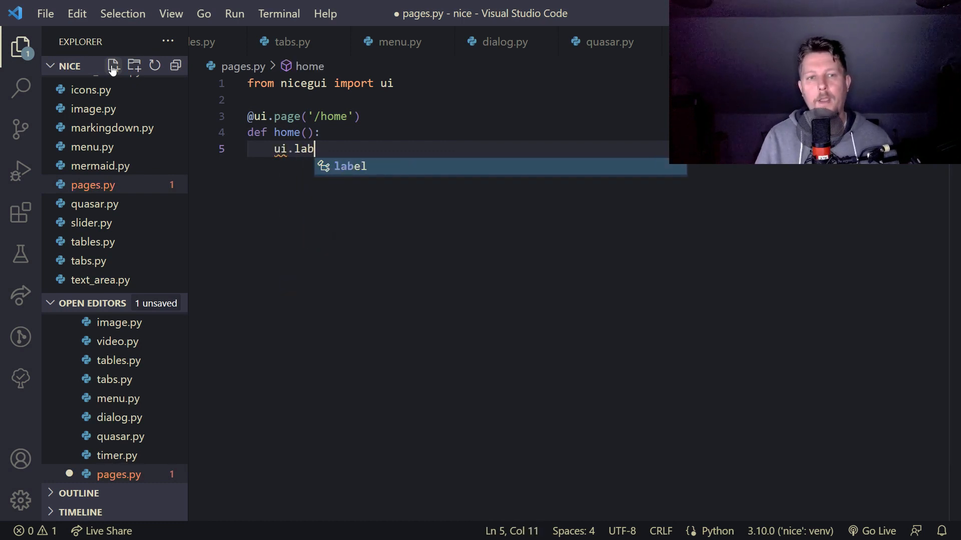
pyautogui.write('el(')
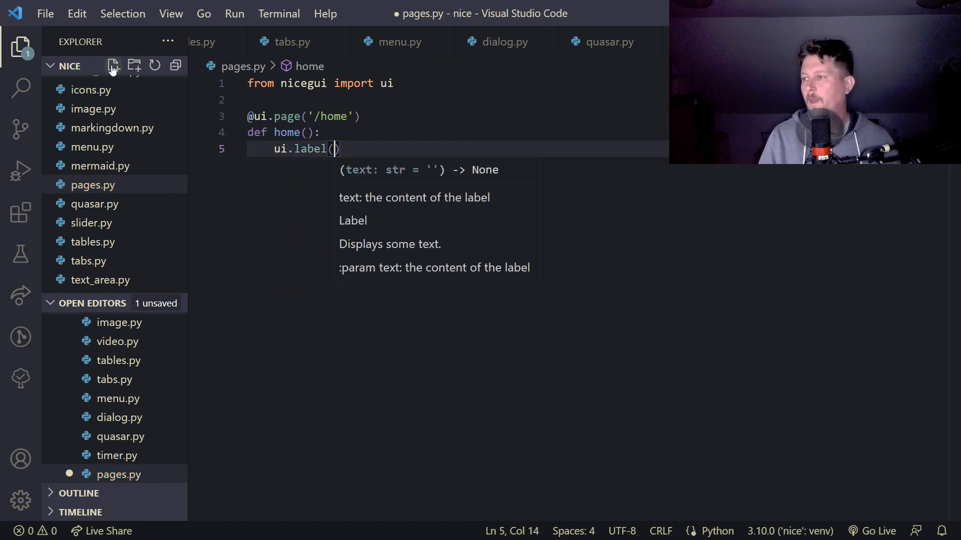
pyautogui.write("'Welcome home!")
pyautogui.press('End')
pyautogui.press('Return')
pyautogui.press('Return')
pyautogui.write('@ui.page')
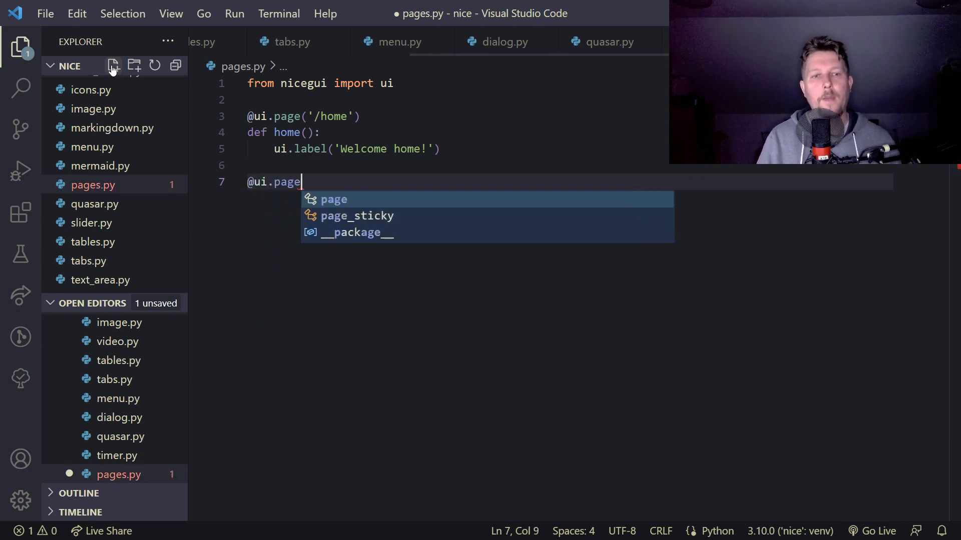
pyautogui.write("('/about")
pyautogui.press('End')
pyautogui.press('Return')
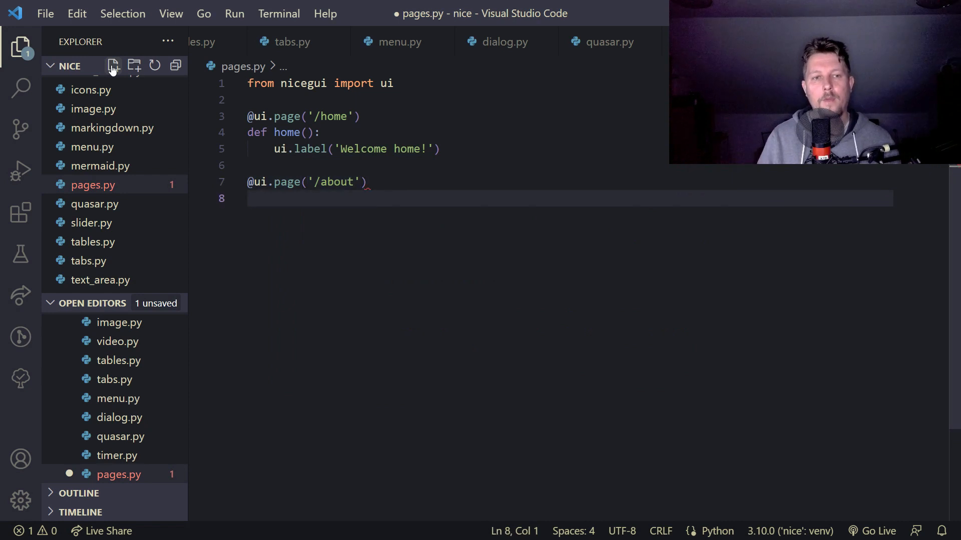
pyautogui.write('def about():')
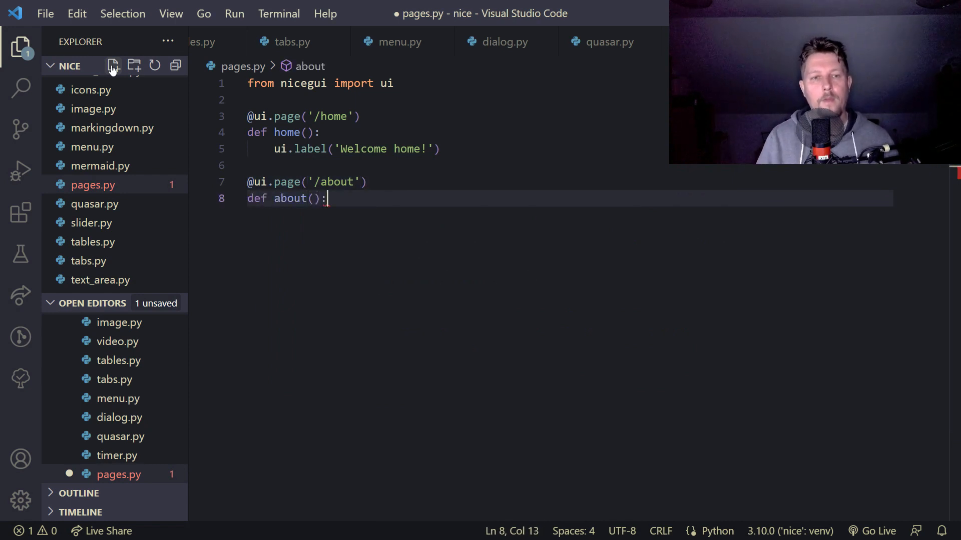
pyautogui.press('Return')
pyautogui.write('uil.a')
pyautogui.press('BackSpace')
pyautogui.press('BackSpace')
pyautogui.press('BackSpace')
pyautogui.write('.la')
pyautogui.press('Return')
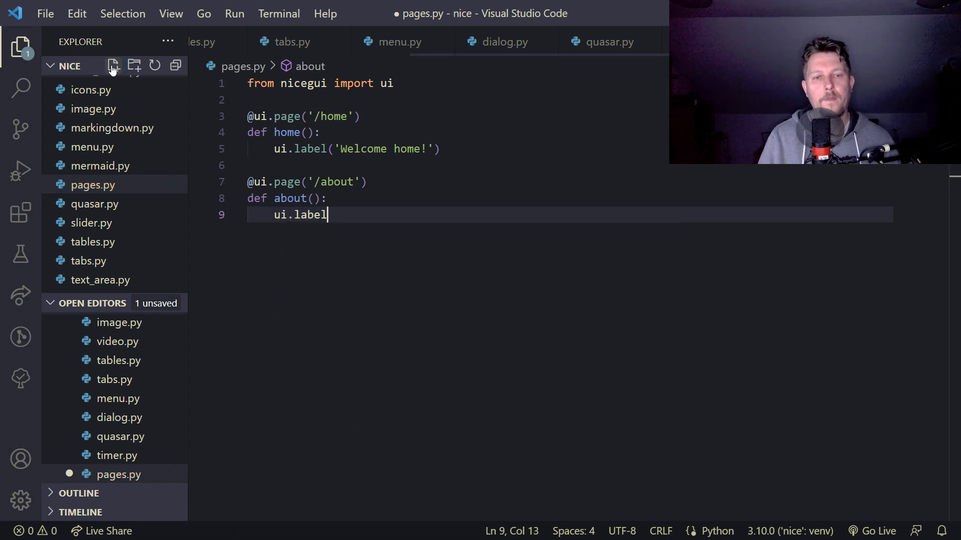
pyautogui.write("('About")
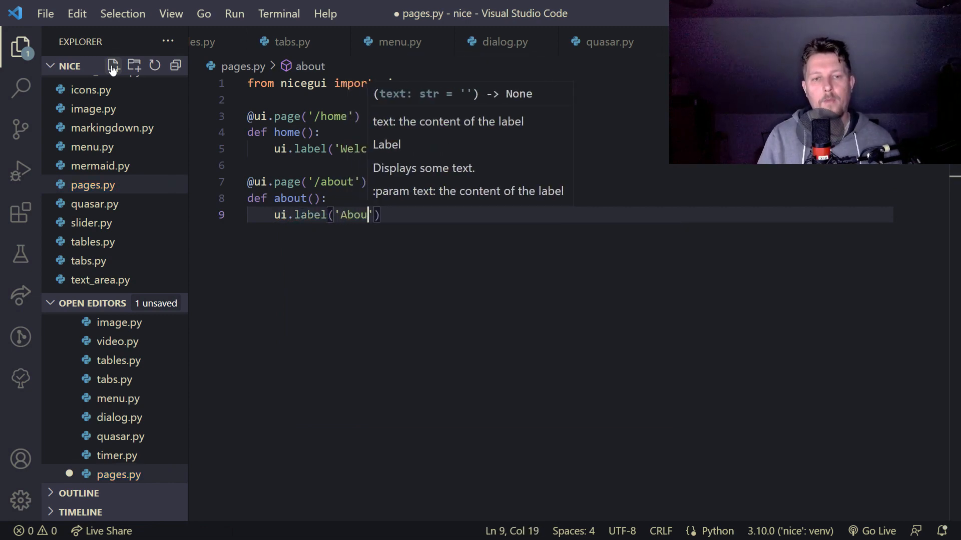
pyautogui.write("!')")
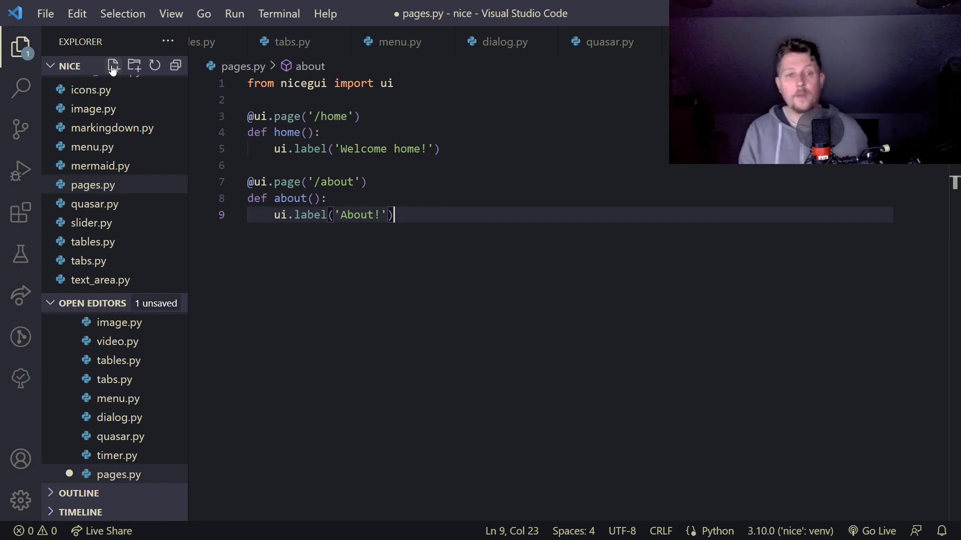
pyautogui.press('Return')
pyautogui.press('Return')
pyautogui.write('ui.l')
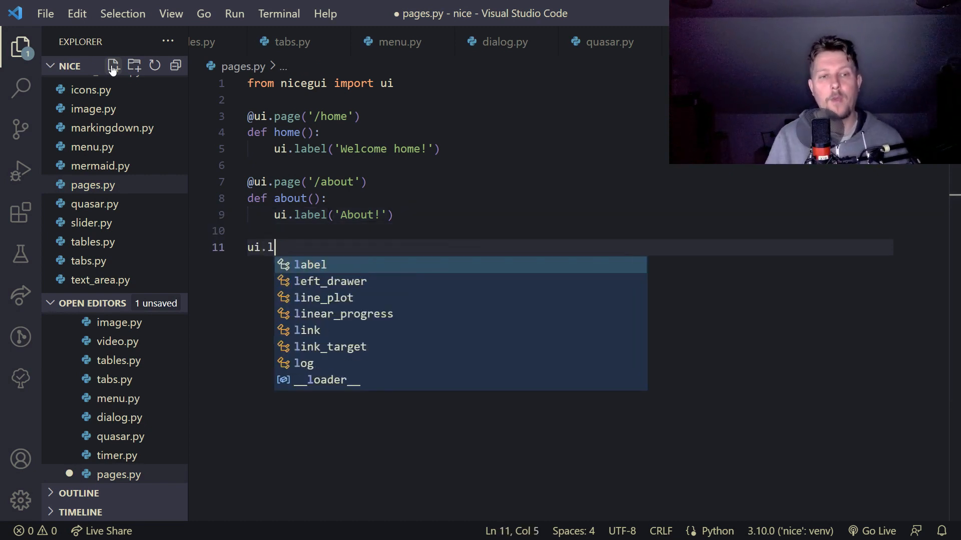
pyautogui.write('in(')
# - Add ui.link lines to home and about, end with ui.run(), and save pages.py
pyautogui.press('BackSpace')
pyautogui.write("k('Visis")
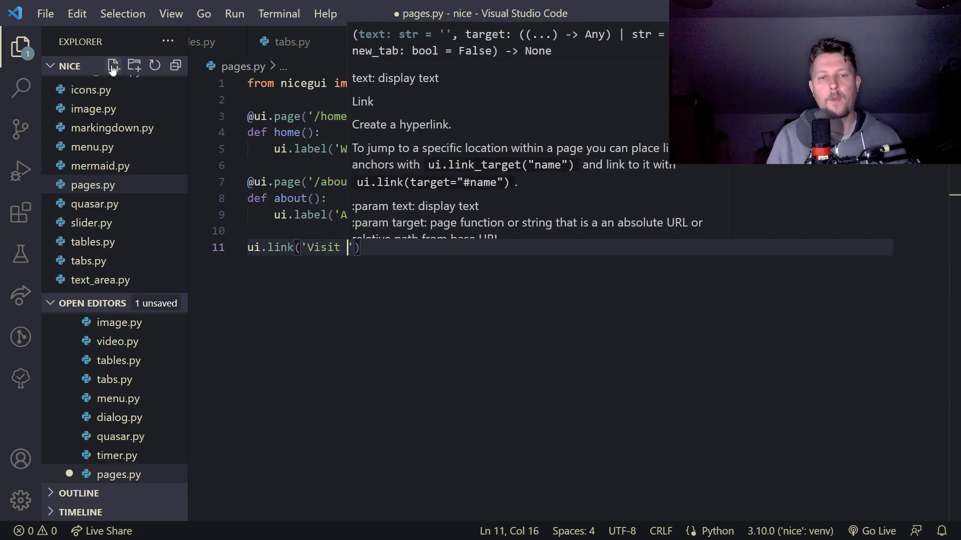
pyautogui.write(" home!',")
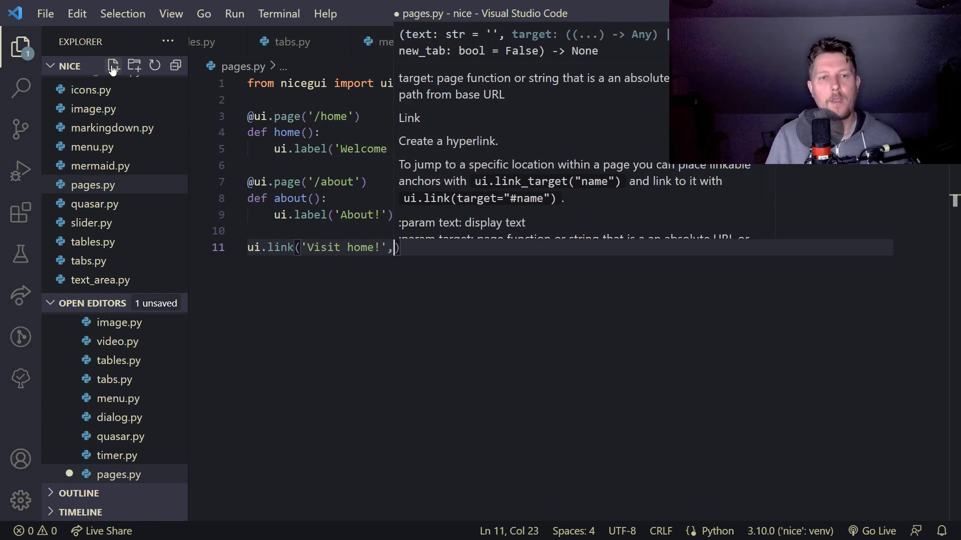
pyautogui.write('home')
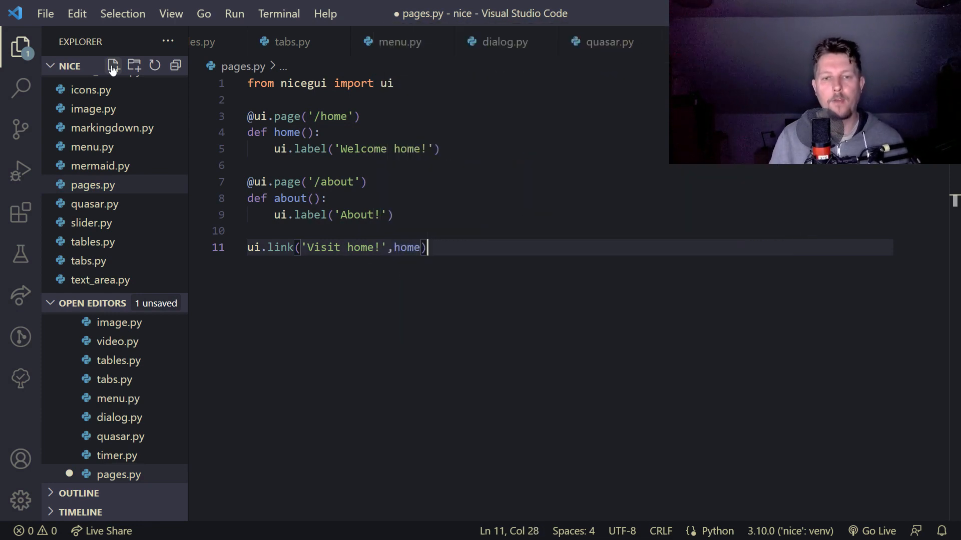
pyautogui.write('ui.lin')
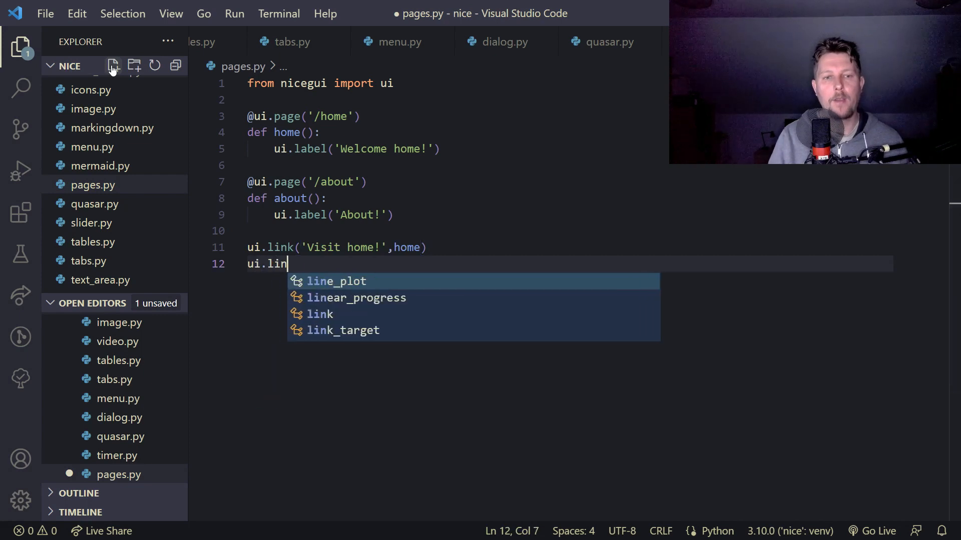
pyautogui.write("('about!")
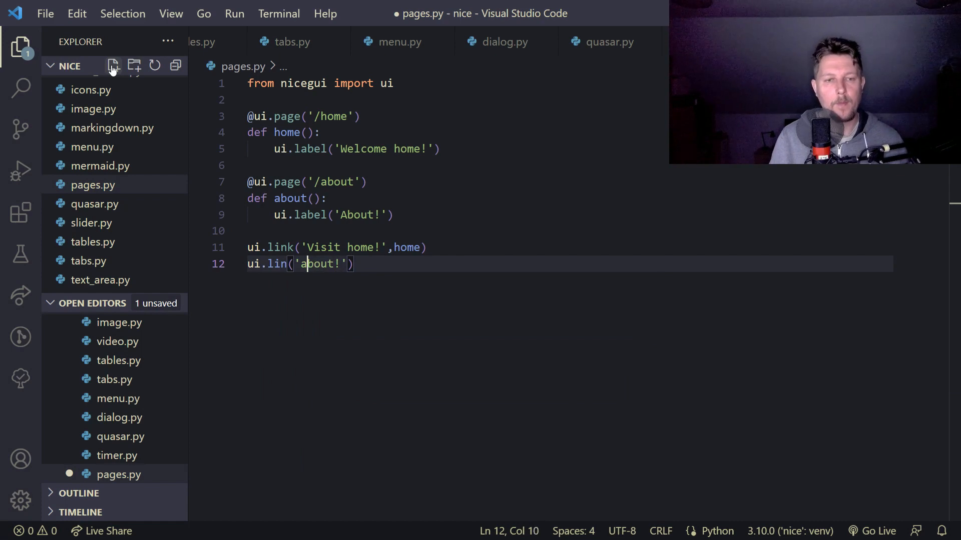
pyautogui.press('BackSpace')
pyautogui.write('A')
pyautogui.press('End')
pyautogui.press('Left')
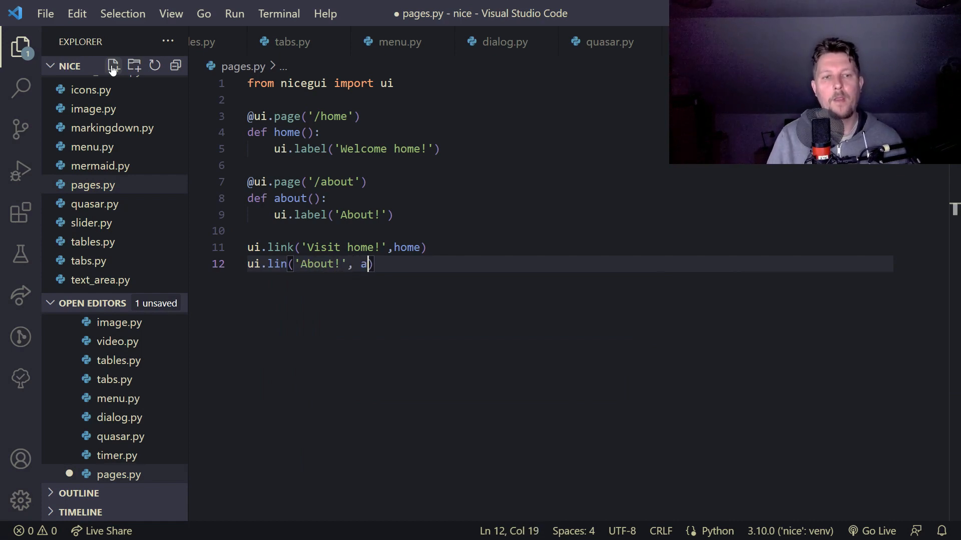
pyautogui.write(', about')
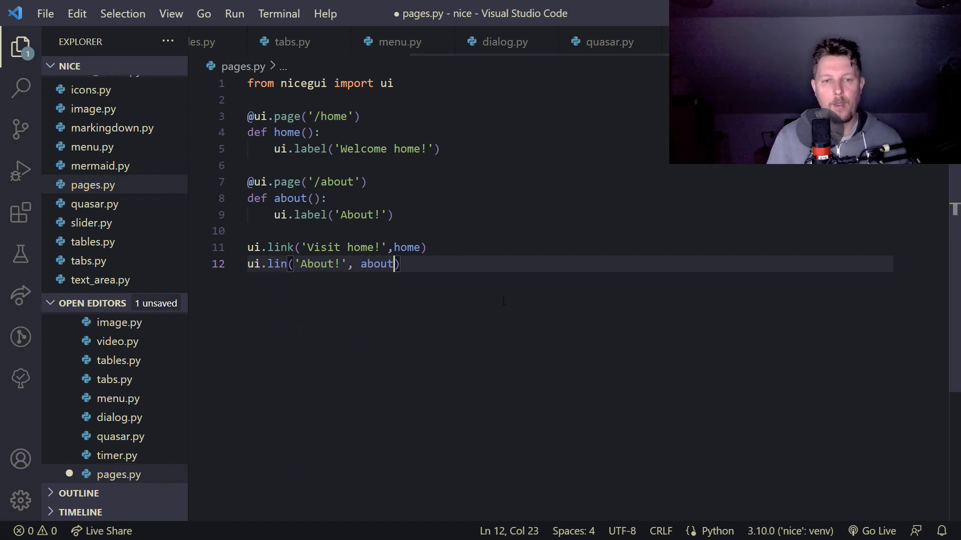
pyautogui.press('Return')
pyautogui.press('Return')
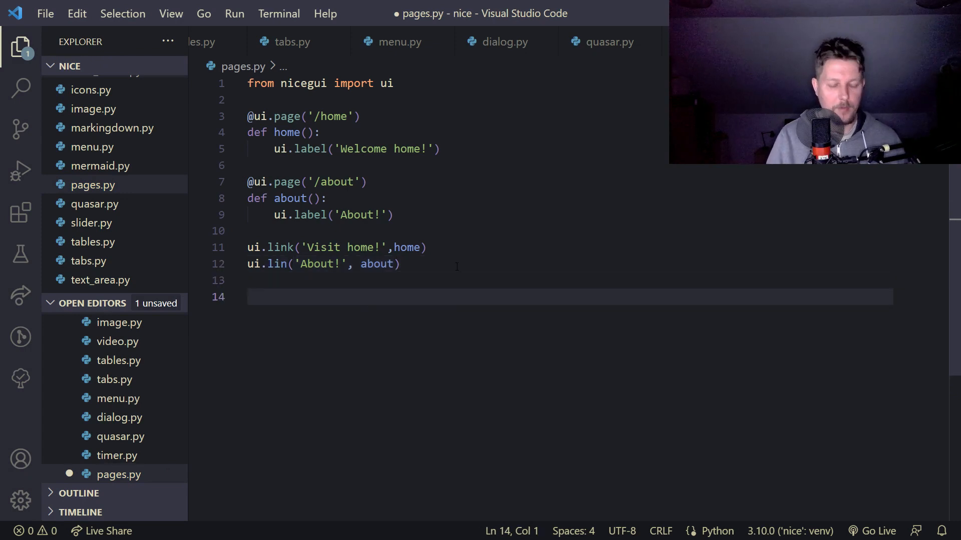
pyautogui.write('ui.run()')
pyautogui.hotkey('ctrl', 's')
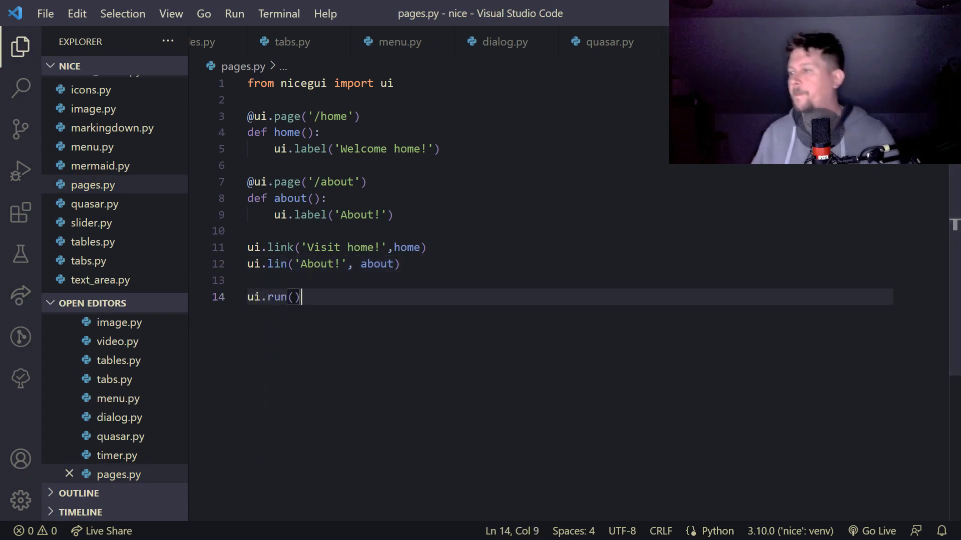
# - Run python .\pages.py, then correct the reported ui.lin to ui.link and save
pyautogui.hotkey('alt', 'Tab')
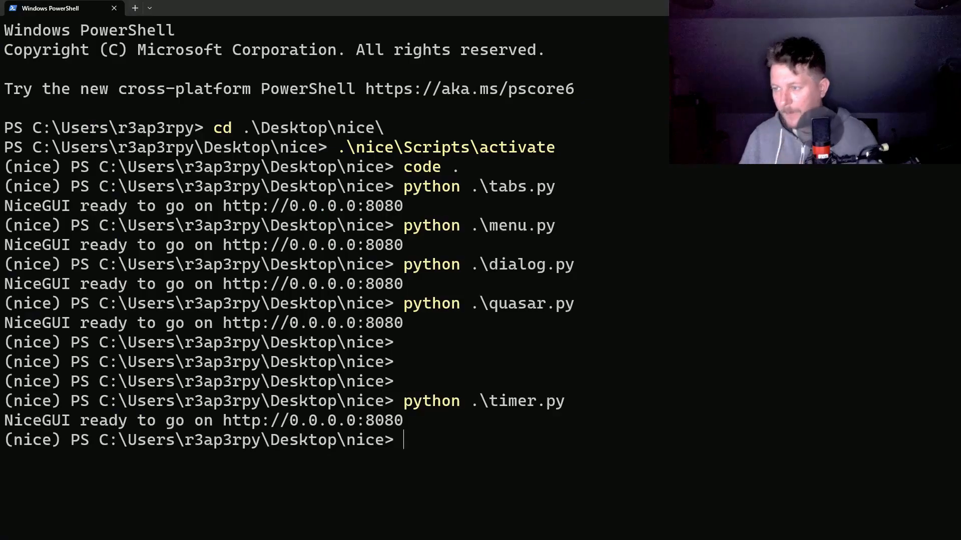
pyautogui.write('pythopn')
pyautogui.press('BackSpace')
pyautogui.press('BackSpace')
pyautogui.write('ag')
pyautogui.press('Tab')
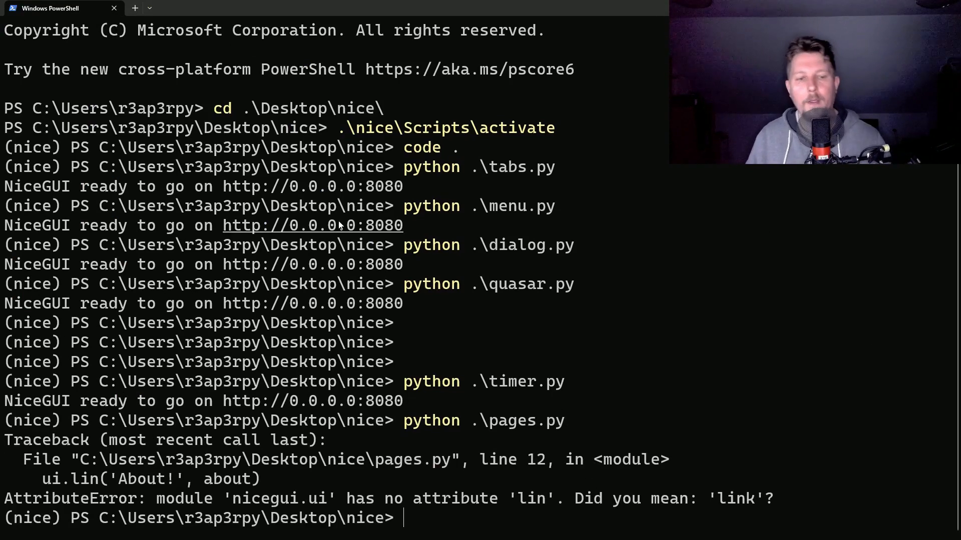
pyautogui.hotkey('alt', 'Tab')
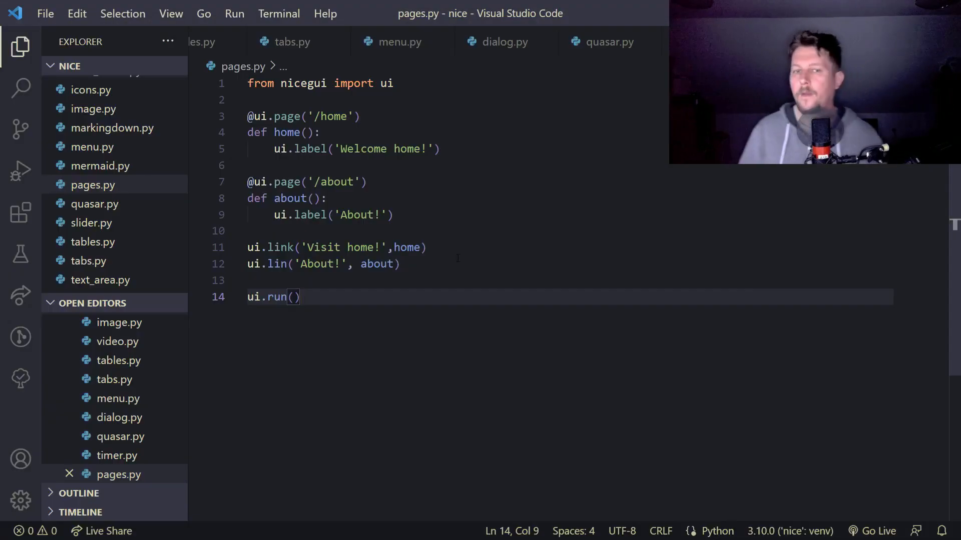
pyautogui.click(290, 264)
pyautogui.write('k')
pyautogui.hotkey('ctrl', 's')
# - Rerun pages.py in PowerShell so the NiceGUI server starts
pyautogui.hotkey('alt', 'Tab')
pyautogui.press('Up')
pyautogui.press('Return')
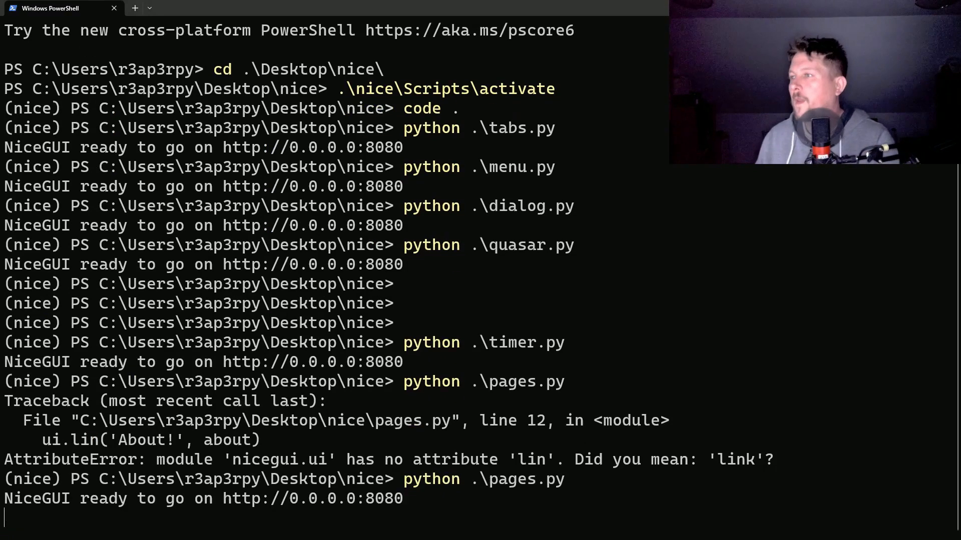
# - Follow the Visit home! and About! links, returning to the links page after each
pyautogui.hotkey('alt', 'Tab')
pyautogui.moveTo(631, 78); pyautogui.dragTo(409, 77)
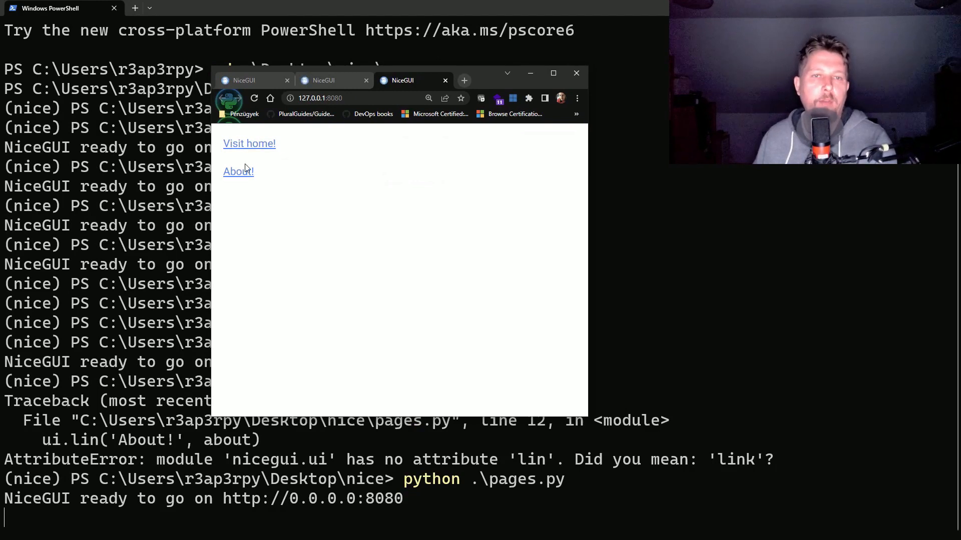
pyautogui.middleClick(322, 79)
pyautogui.click(249, 144)
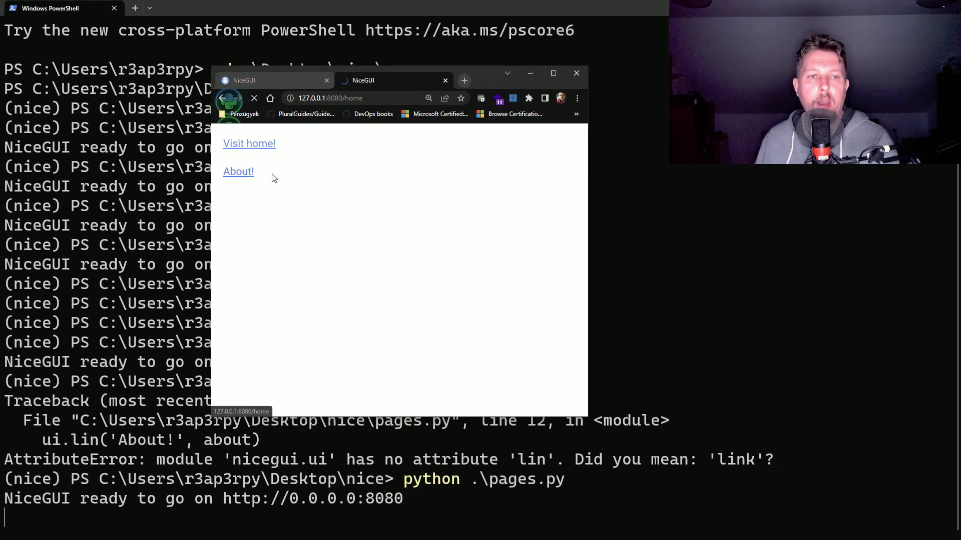
pyautogui.click(225, 96)
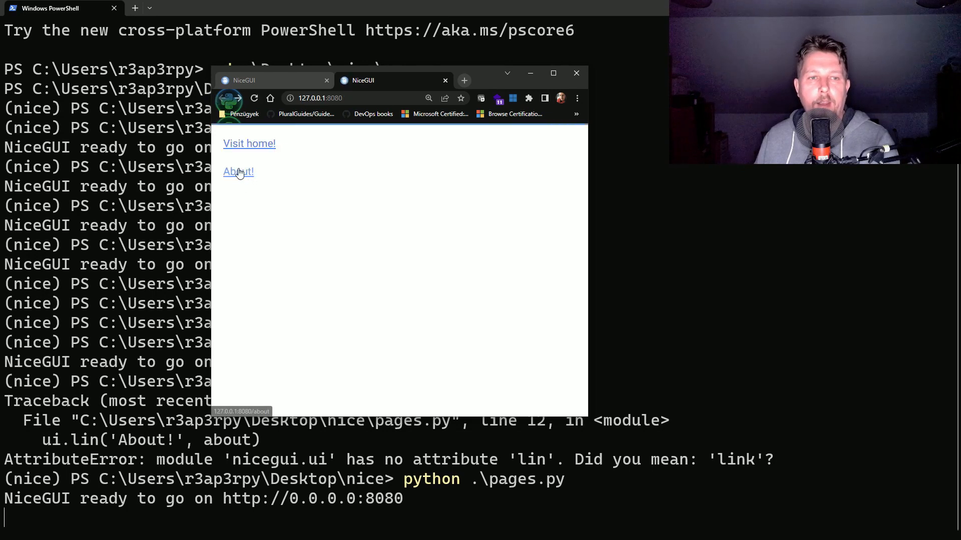
pyautogui.click(239, 173)
pyautogui.click(226, 98)
# - Close Chrome and stop the running NiceGUI server with Ctrl+C in PowerShell
pyautogui.hotkey('alt', 'Tab')
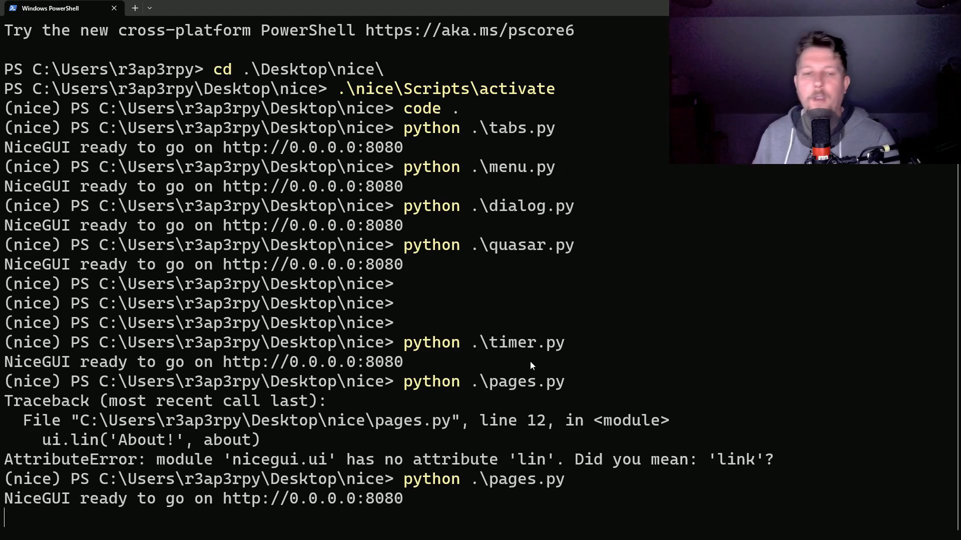
pyautogui.hotkey('ctrl', 'c')
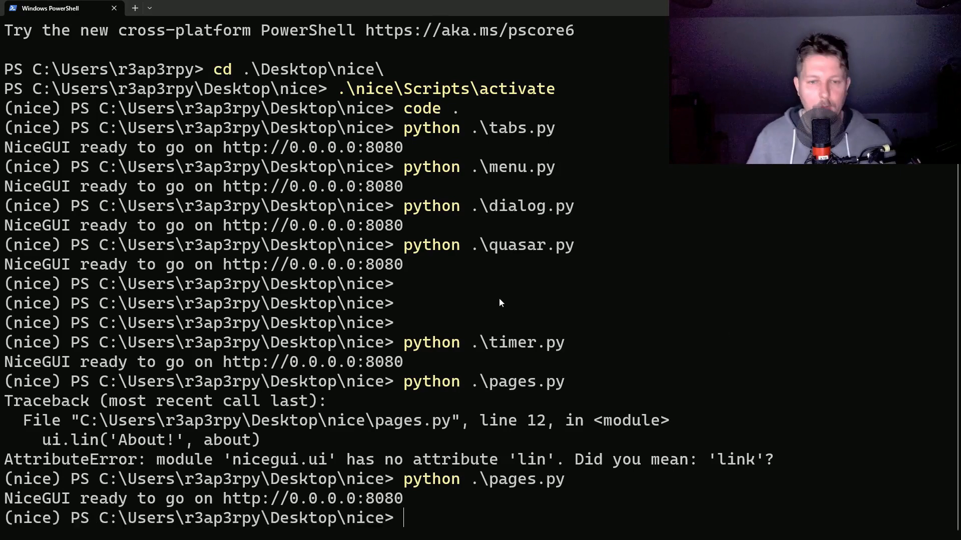
pyautogui.hotkey('alt', 'Tab')
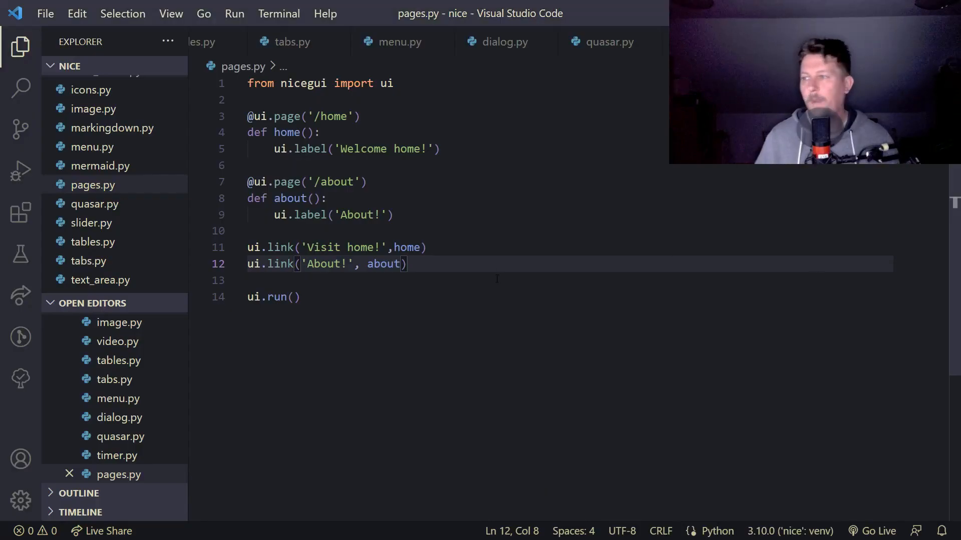
pyautogui.click(605, 312)
pyautogui.click(473, 218)
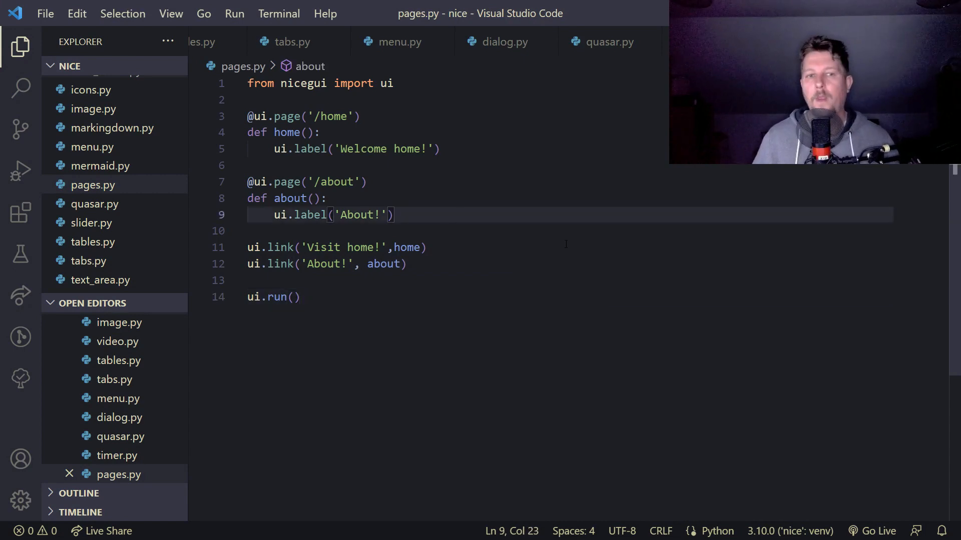
pyautogui.press('Return')
pyautogui.press('Return')
pyautogui.press('BackSpace')
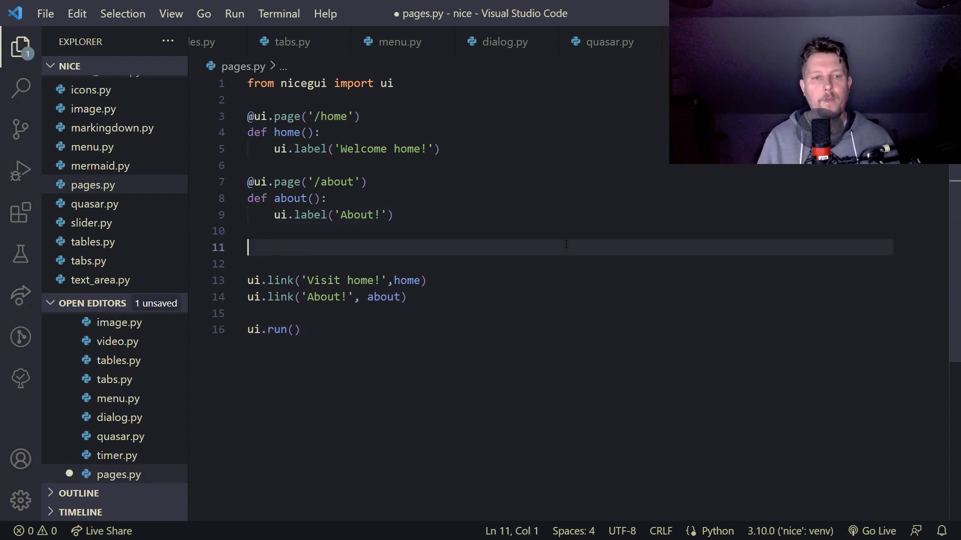
pyautogui.write('@ui')
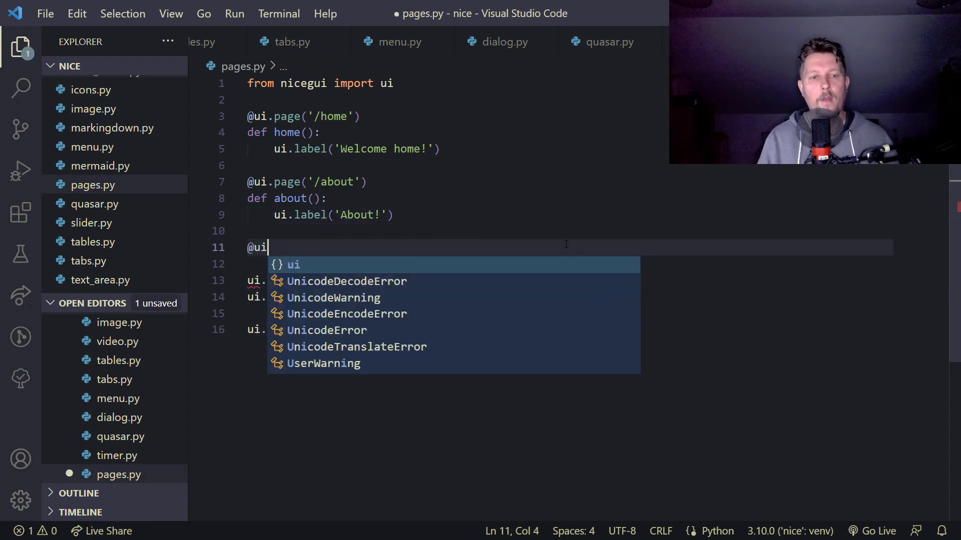
pyautogui.write('.page(')
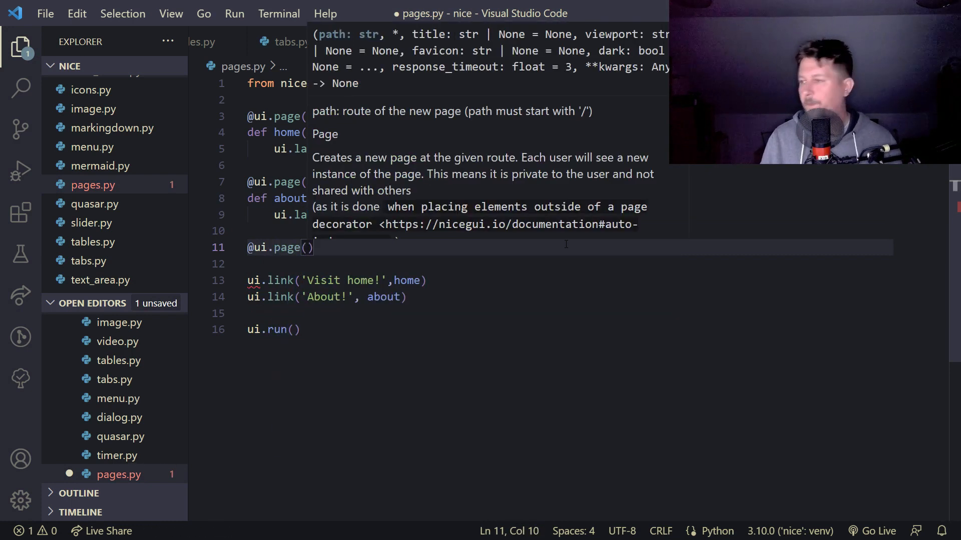
pyautogui.write("'")
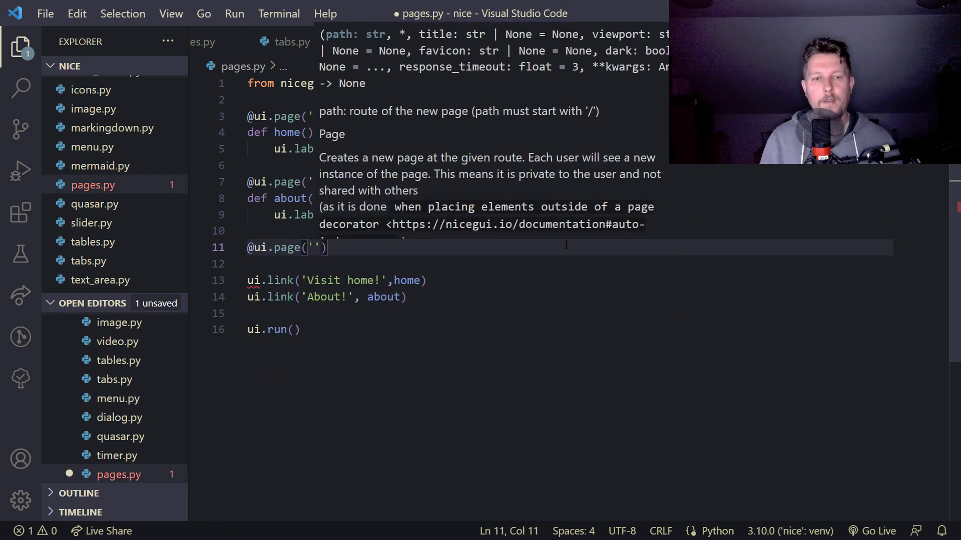
pyautogui.write('/parameter/{')
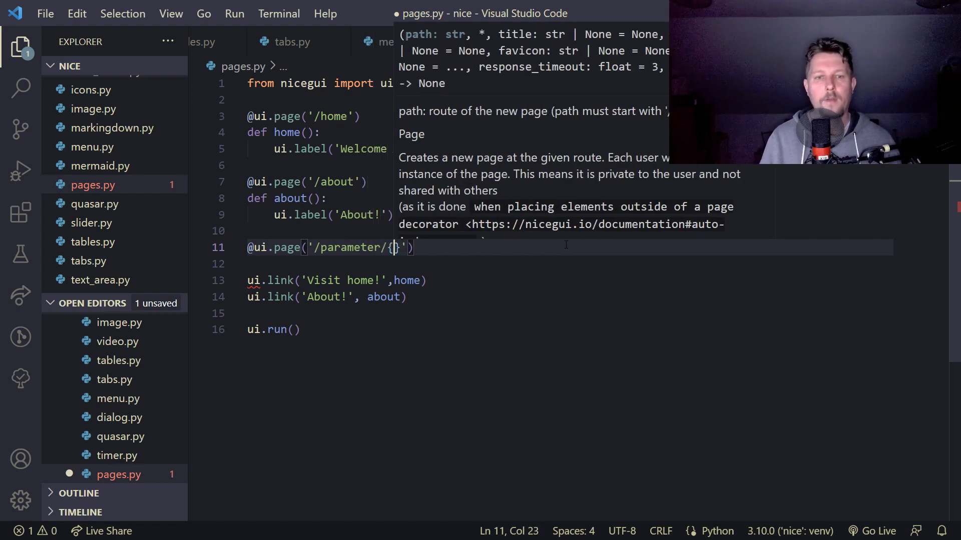
pyautogui.write('demo}')
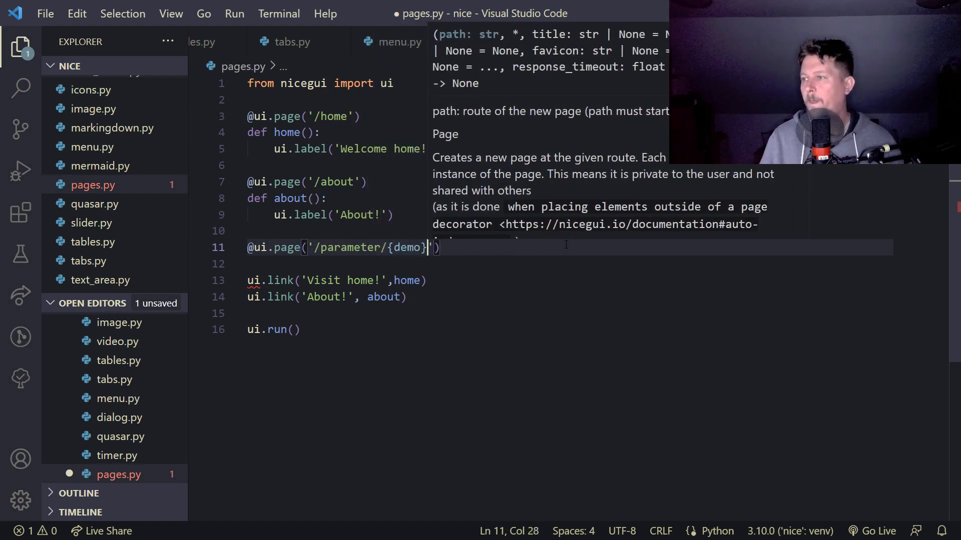
pyautogui.write('/{}')
pyautogui.press('Left')
pyautogui.write('count')
pyautogui.press('Right')
pyautogui.press('End')
pyautogui.press('Return')
pyautogui.write('def param(')
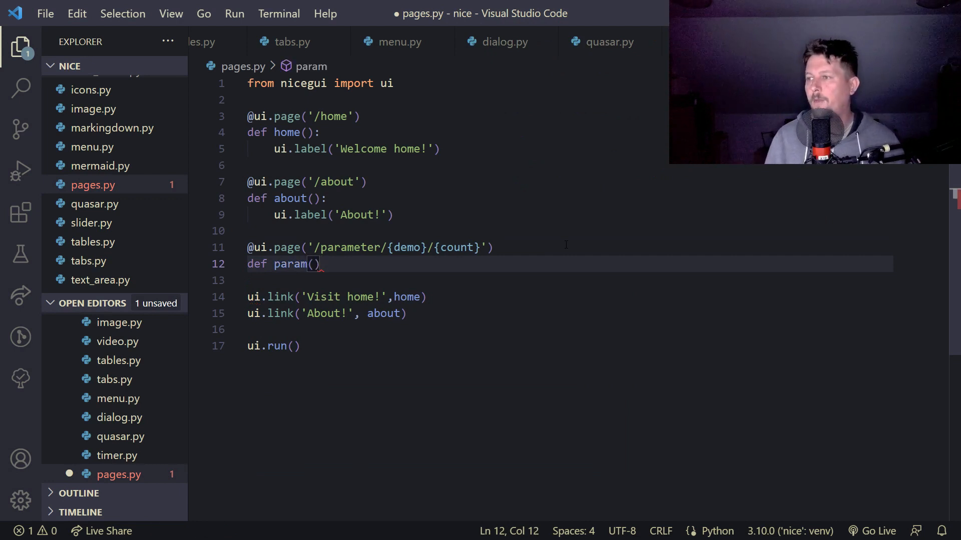
pyautogui.write('demo')
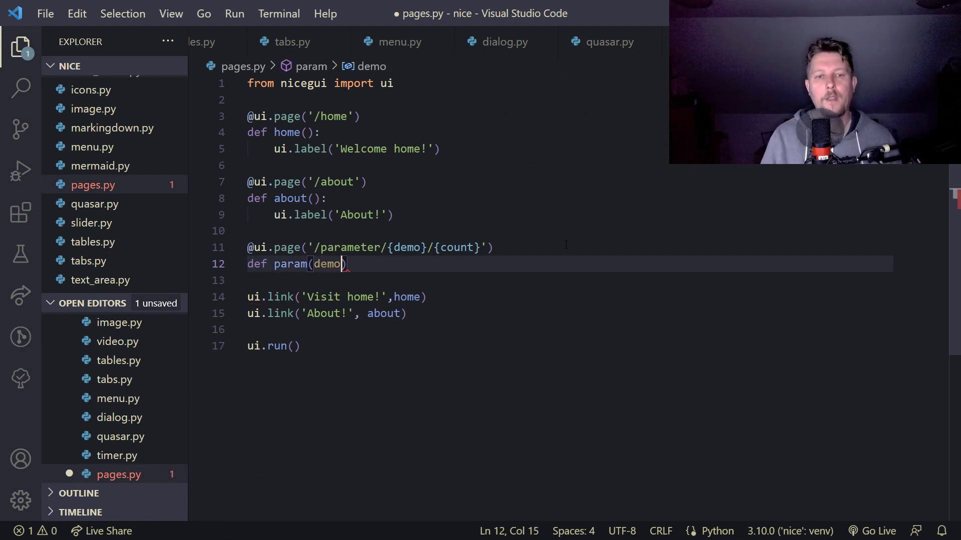
pyautogui.write(': str, count')
# - Define def param(demo: str, count: int) under the route and start its body
pyautogui.press('BackSpace')
pyautogui.write(': itn')
pyautogui.press('BackSpace')
pyautogui.press('BackSpace')
pyautogui.write('nt')
pyautogui.press('End')
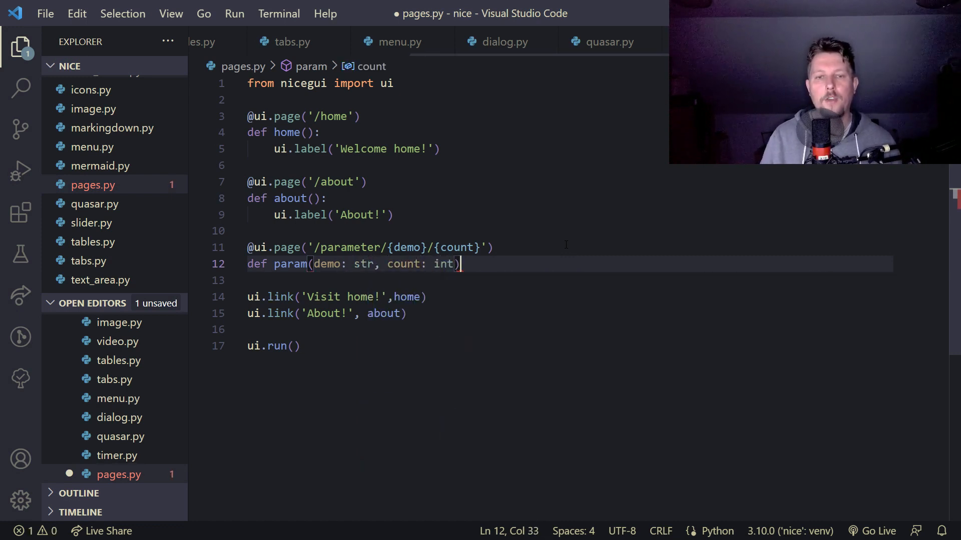
pyautogui.press('Return')
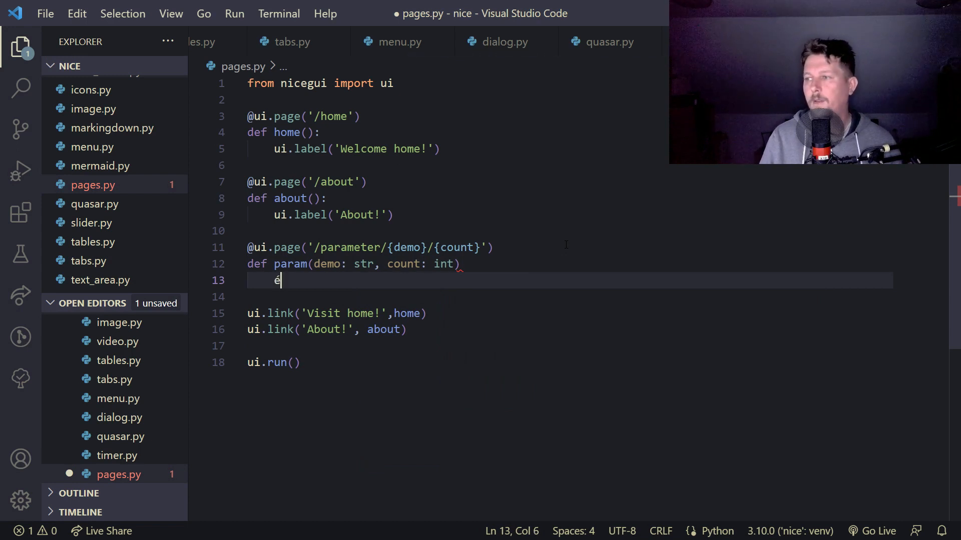
pyautogui.write('o')
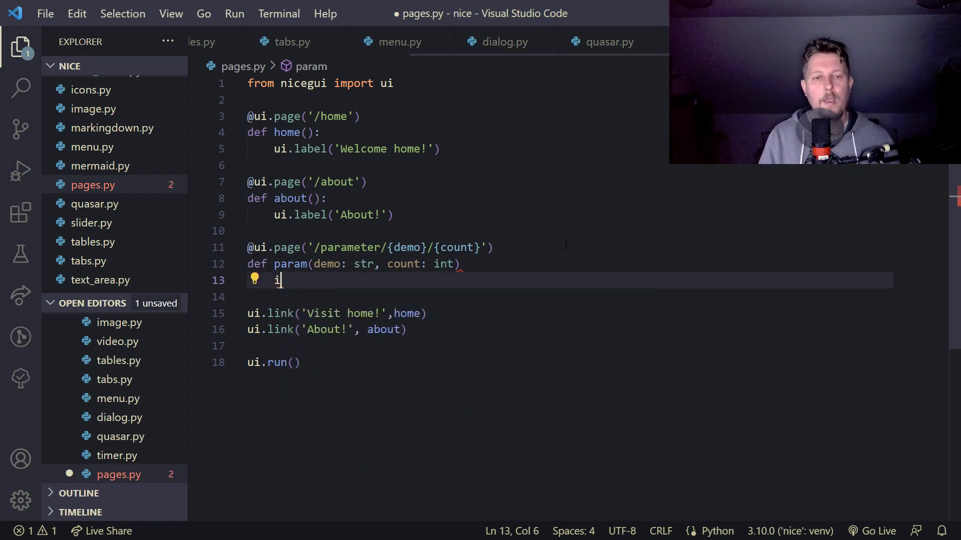
# - Give param a label ui.label(f'Demo: {demo}, count: {count}')
pyautogui.press('BackSpace')
pyautogui.write('io')
pyautogui.press('BackSpace')
pyautogui.press('BackSpace')
pyautogui.write('ui.la')
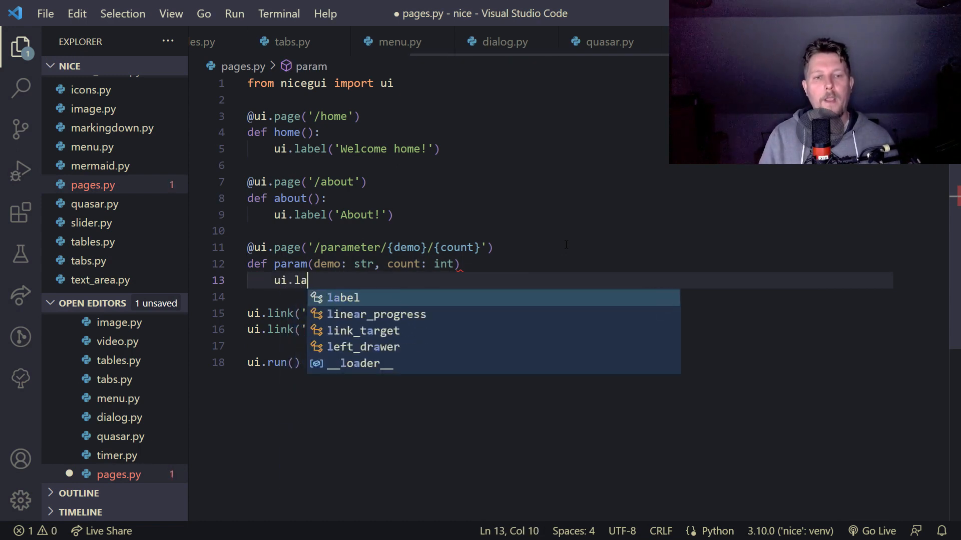
pyautogui.write('bel(=')
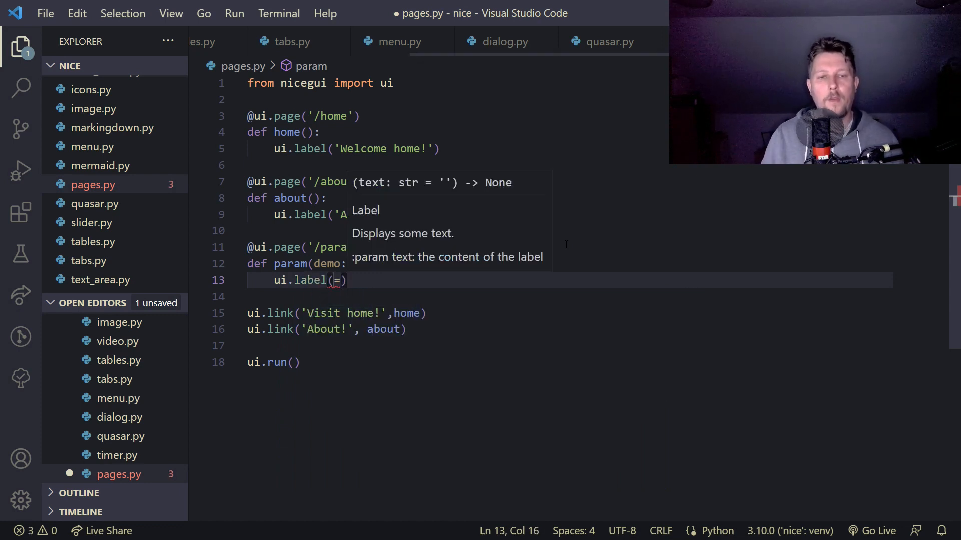
pyautogui.press('BackSpace')
pyautogui.write("'")
pyautogui.press('Left')
pyautogui.write('f')
pyautogui.press('Right')
pyautogui.write('the')
pyautogui.press('BackSpace')
pyautogui.press('BackSpace')
pyautogui.press('BackSpace')
pyautogui.write('Demo: {demo}, count: {')
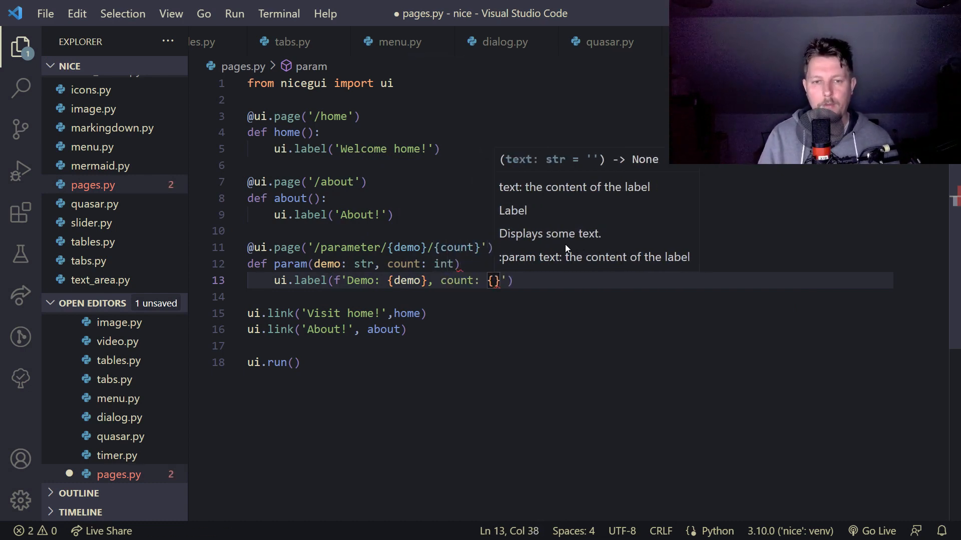
pyautogui.write('count')
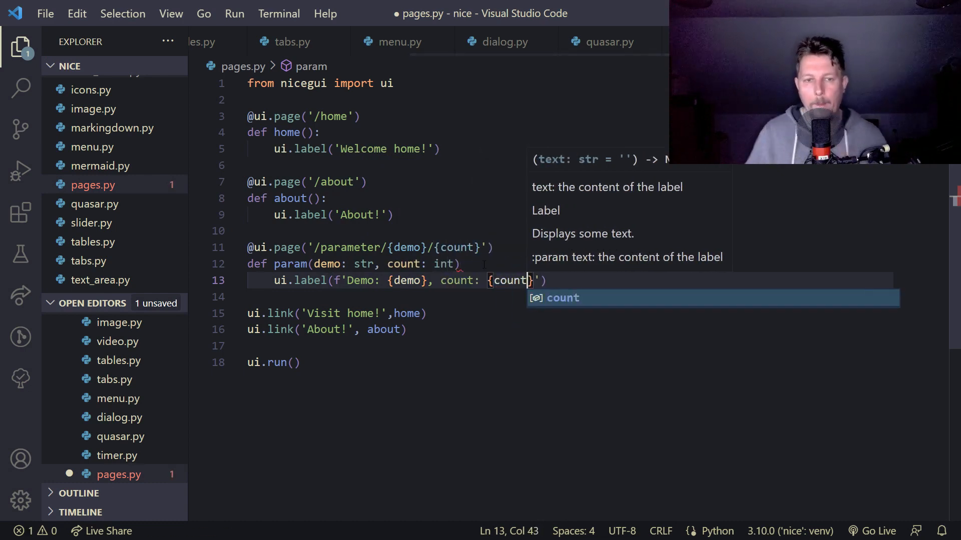
# - Add the missing colon after int) and move down to the end of the About! link line
pyautogui.click(481, 264)
pyautogui.write(':')
pyautogui.press('Down')
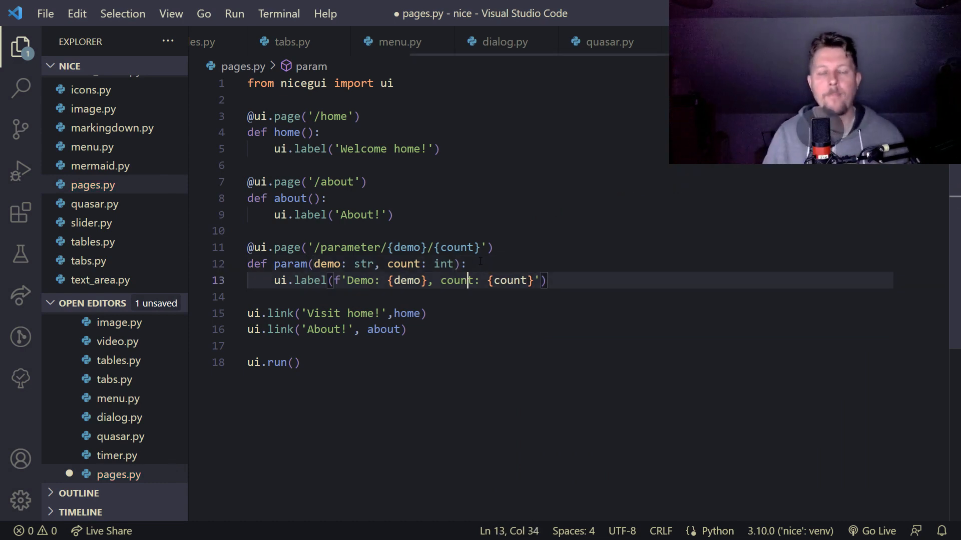
pyautogui.press('Down')
pyautogui.press('Down')
pyautogui.press('Down')
# - Add ui.link('Parameterized','parameter/dani/32') after the other links and save pages.py
pyautogui.press('Return')
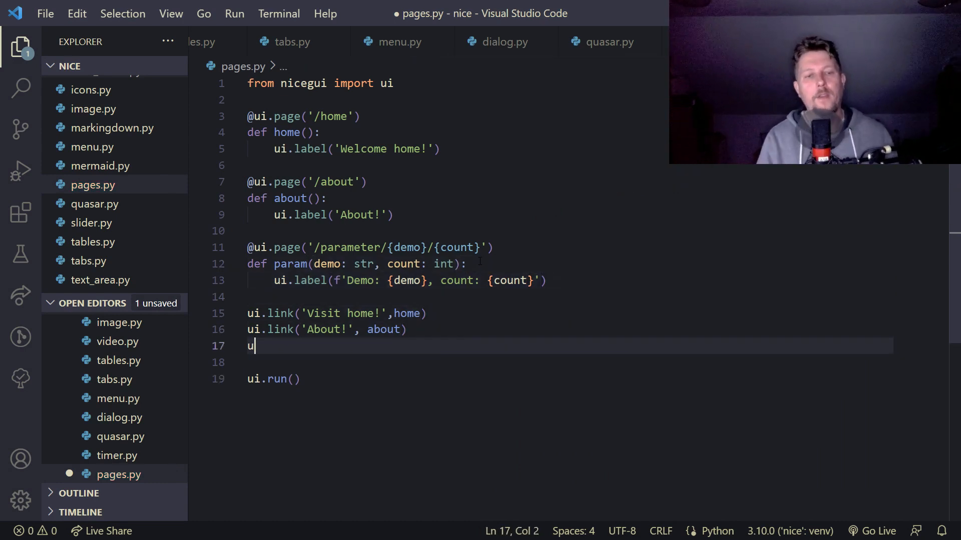
pyautogui.write('ui.link(')
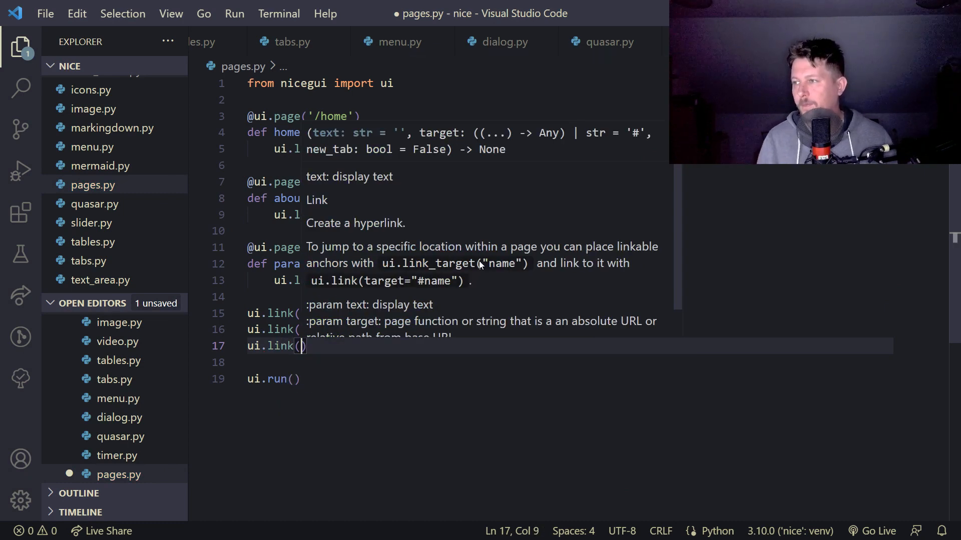
pyautogui.write("'P")
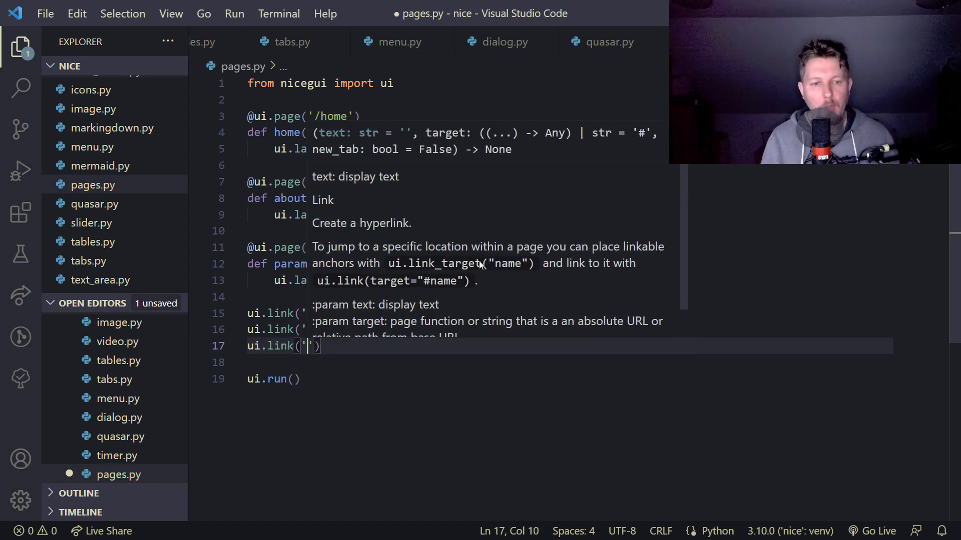
pyautogui.write("arameterized'")
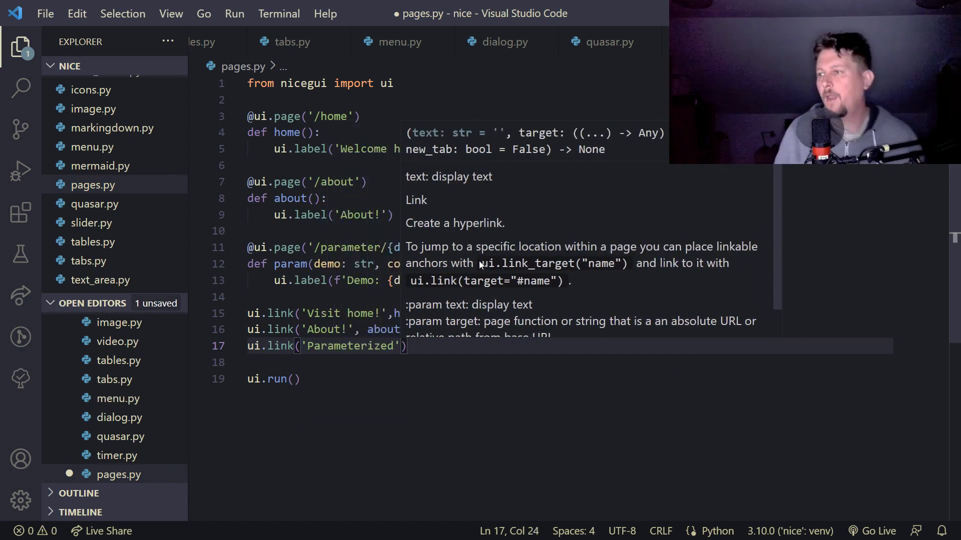
pyautogui.write(",'/parameter")
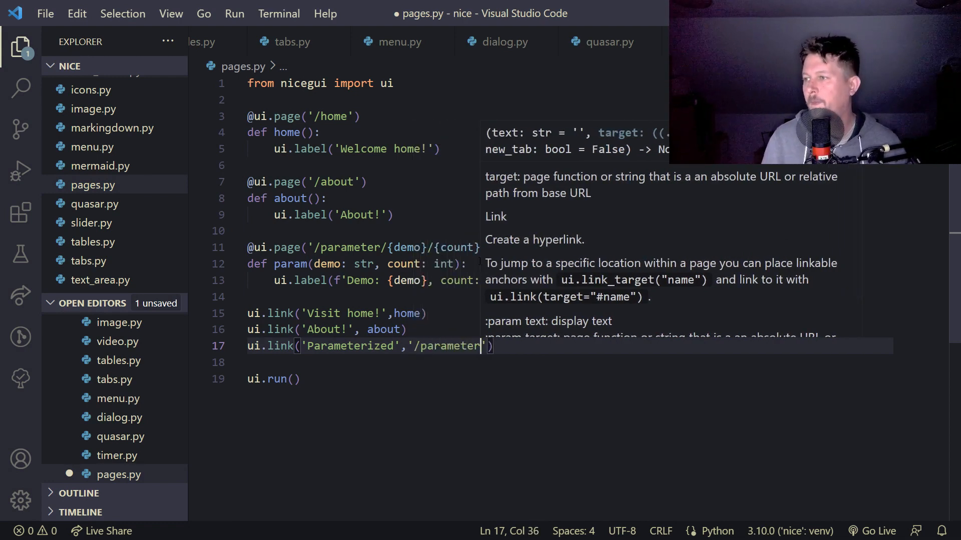
pyautogui.hotkey('ctrl', 'Left')
pyautogui.press('BackSpace')
pyautogui.press('End')
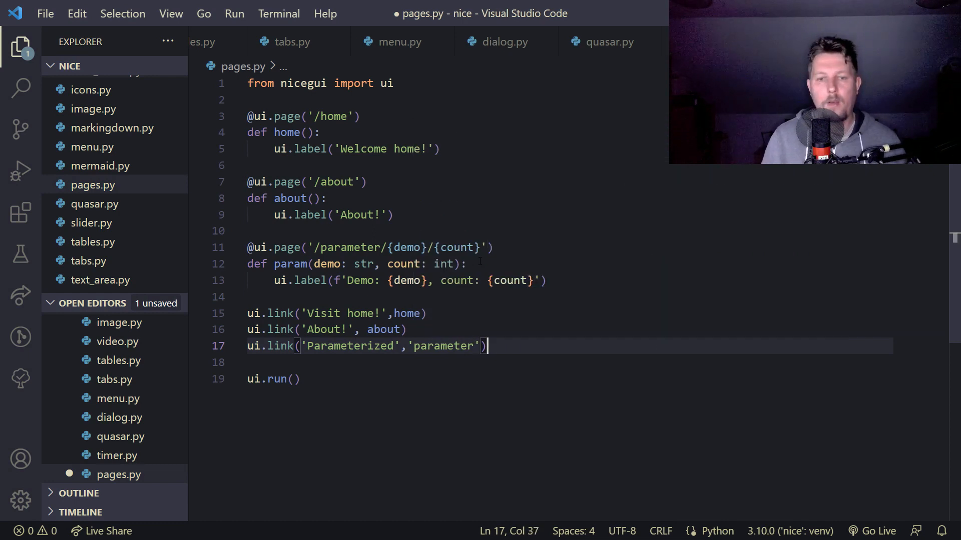
pyautogui.press('Left')
pyautogui.write('/dani,')
pyautogui.press('BackSpace')
pyautogui.press('BackSpace')
pyautogui.write('/32')
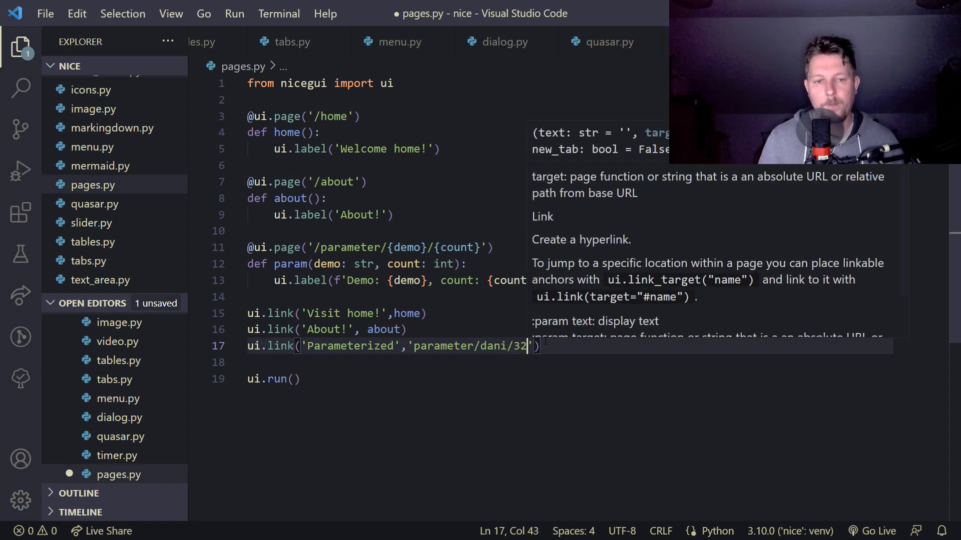
pyautogui.hotkey('ctrl', 's')
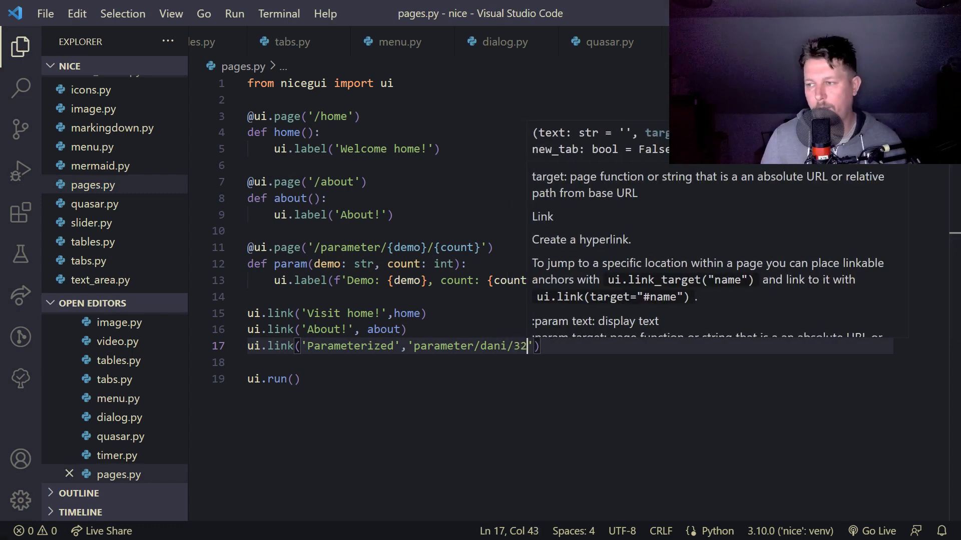
# - Rerun python .\pages.py from PowerShell
pyautogui.hotkey('alt', 'Tab')
pyautogui.press('Up')
pyautogui.press('Return')
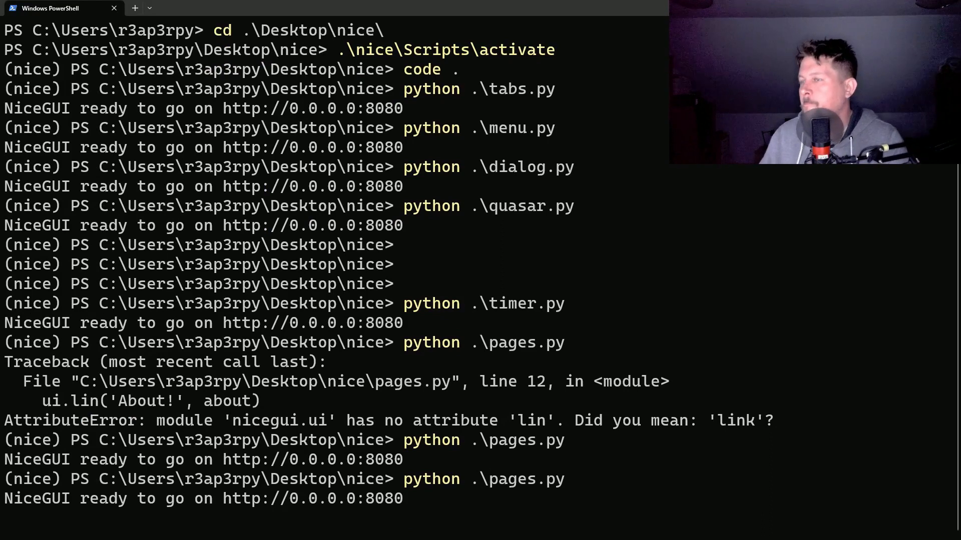
# - Follow the Parameterized link, check the /parameter/dani/32 address and 'Demo: dani, count: 32' text, then close Chrome
pyautogui.hotkey('alt', 'Tab')
pyautogui.moveTo(702, 97); pyautogui.dragTo(306, 71)
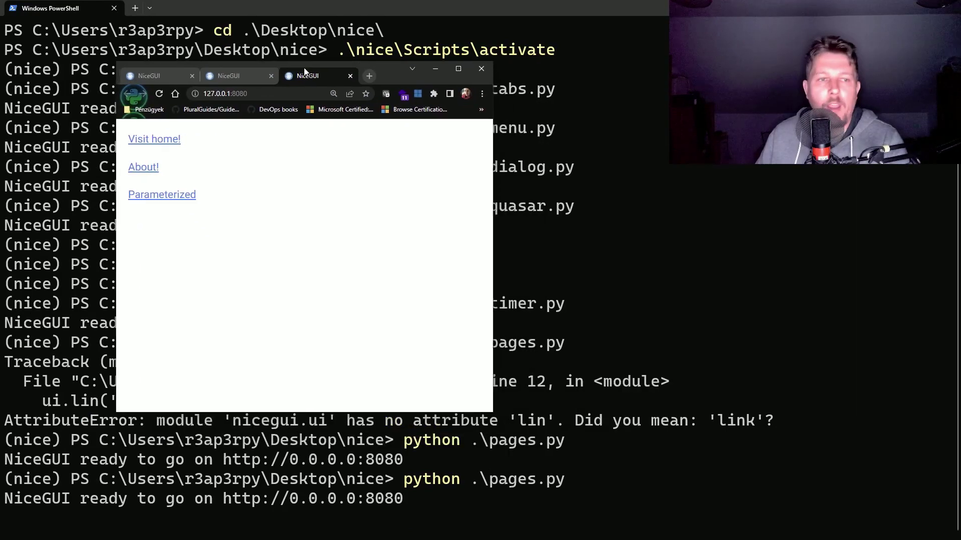
pyautogui.click(161, 194)
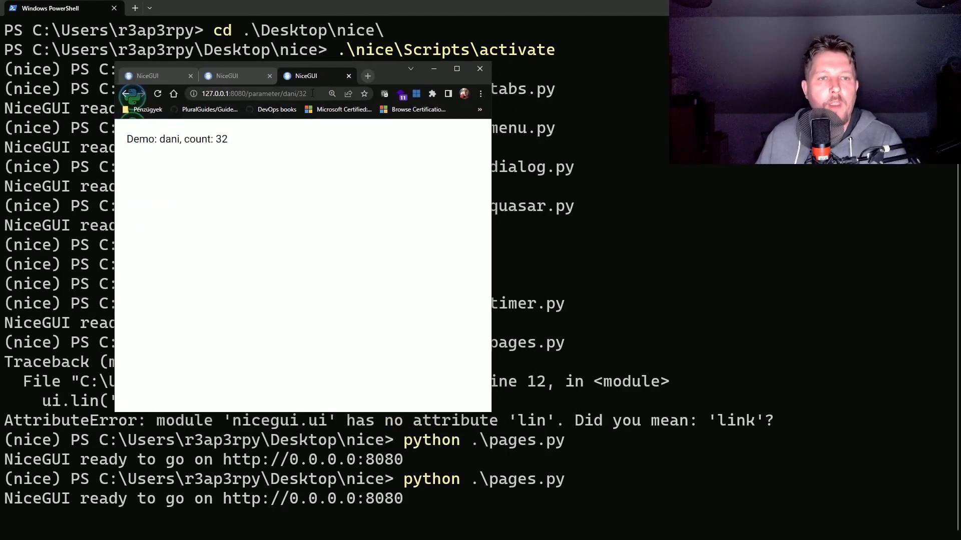
pyautogui.moveTo(309, 93); pyautogui.dragTo(252, 93)
pyautogui.moveTo(229, 139); pyautogui.dragTo(140, 140)
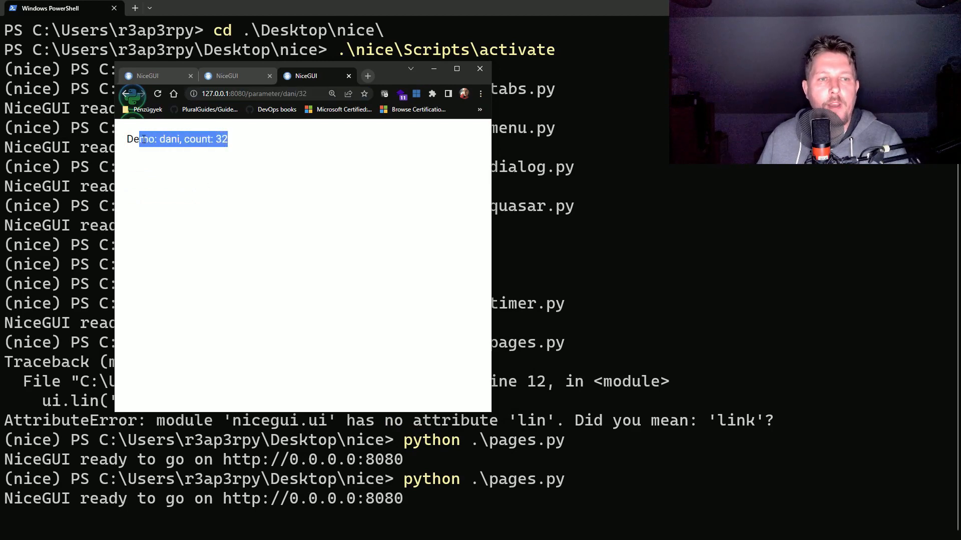
pyautogui.click(410, 69)
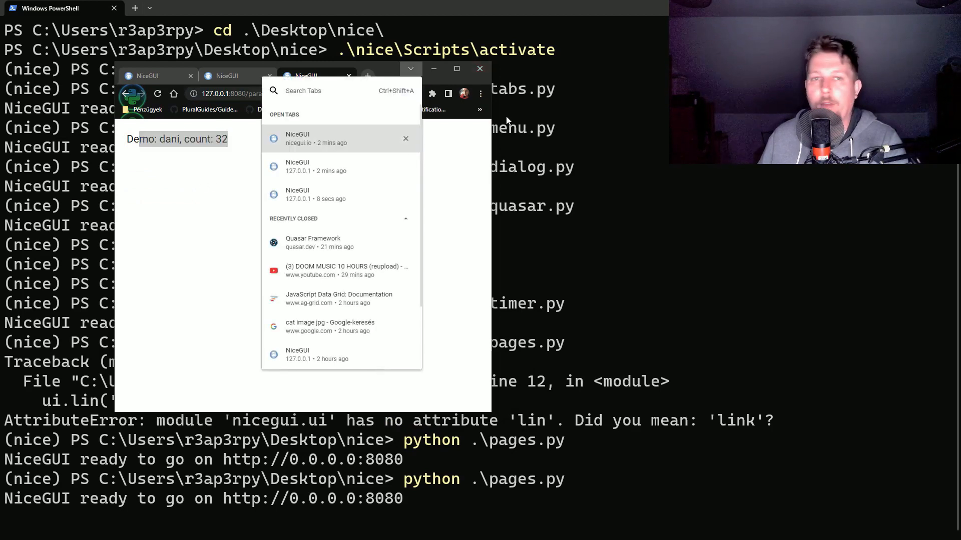
pyautogui.press('Escape')
pyautogui.hotkey('alt', 'Tab')
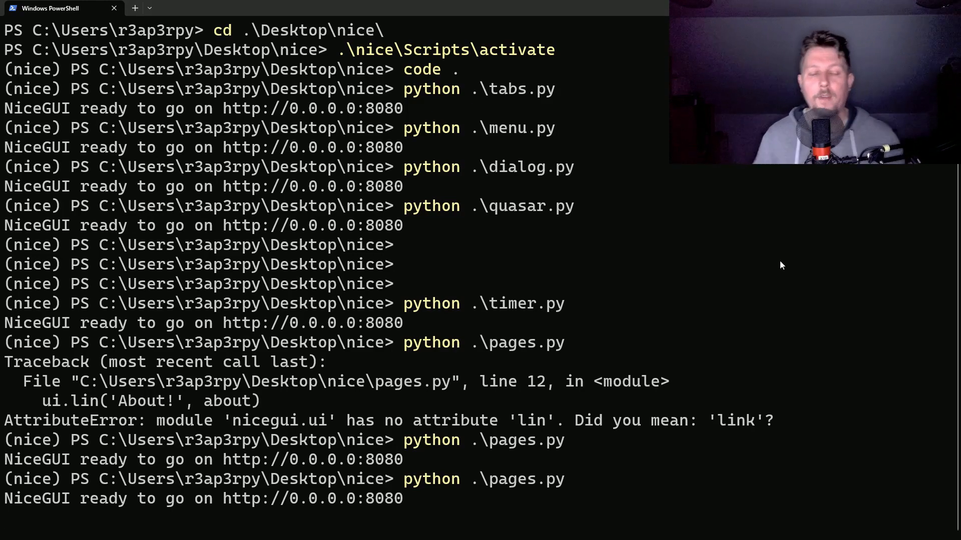
# - Create a new file redirect.py importing ui from nicegui
pyautogui.hotkey('alt', 'Tab')
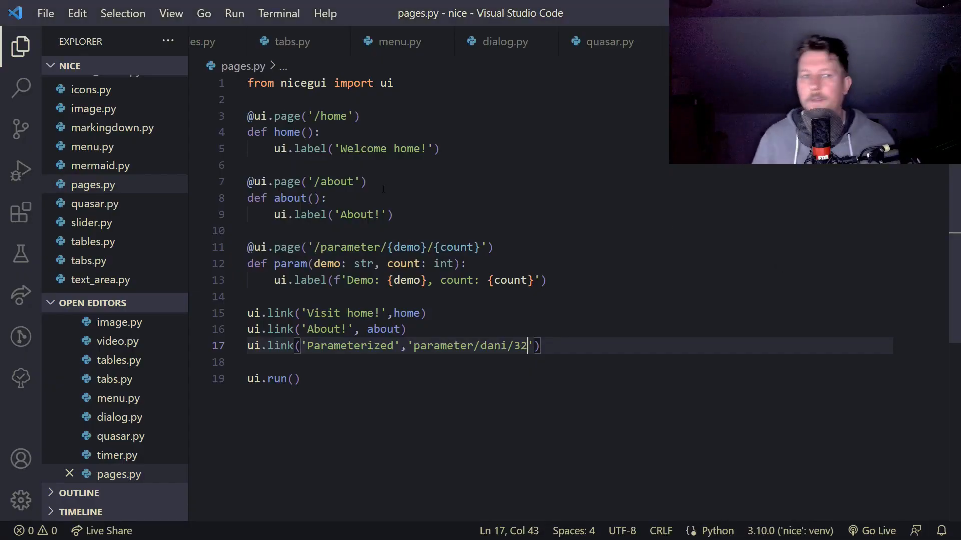
pyautogui.click(113, 66)
pyautogui.write('redirect.py')
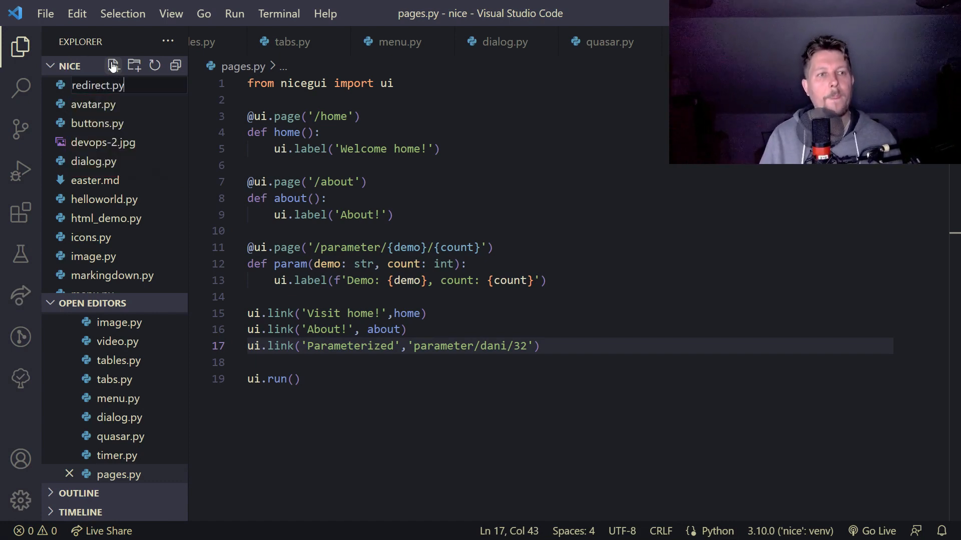
pyautogui.press('Return')
pyautogui.write('fromn')
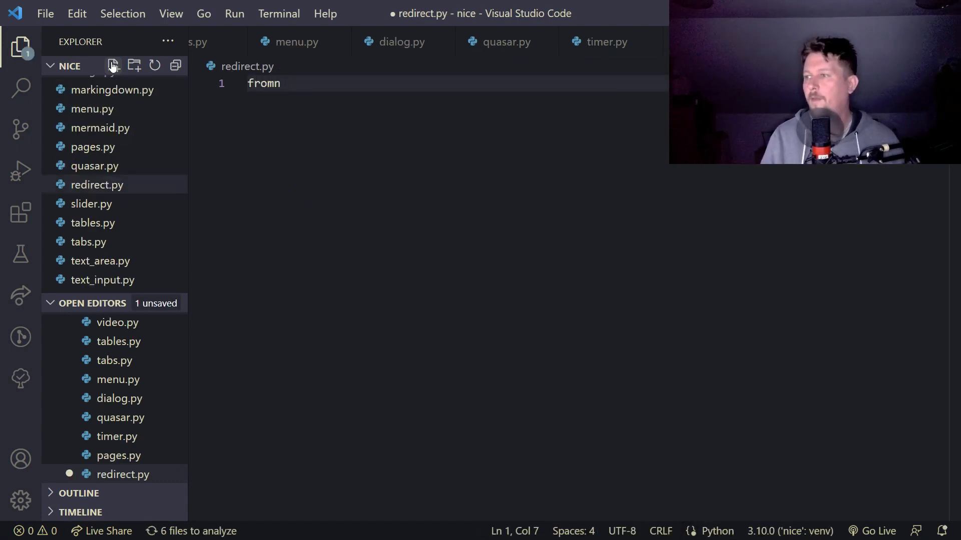
pyautogui.press('BackSpace')
pyautogui.write('niuce')
pyautogui.press('BackSpace')
pyautogui.press('BackSpace')
pyautogui.press('BackSpace')
pyautogui.write('cegui impo')
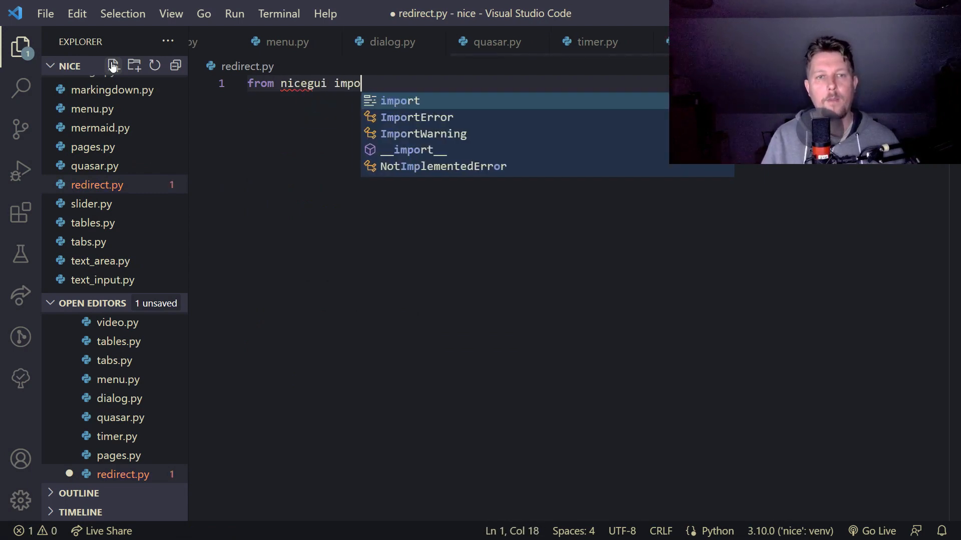
pyautogui.write('t ui')
pyautogui.press('Return')
pyautogui.press('Return')
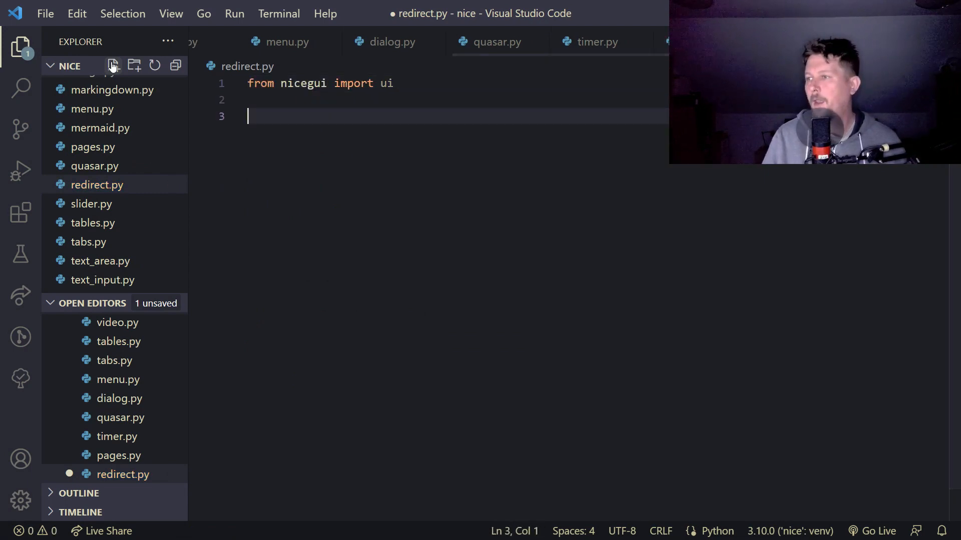
pyautogui.write("ui.page('/redirect")
# - Define a /redirect page whose function shows ui.label('This will be redirected to google!')
pyautogui.press('End')
pyautogui.press('Return')
pyautogui.write('def ')
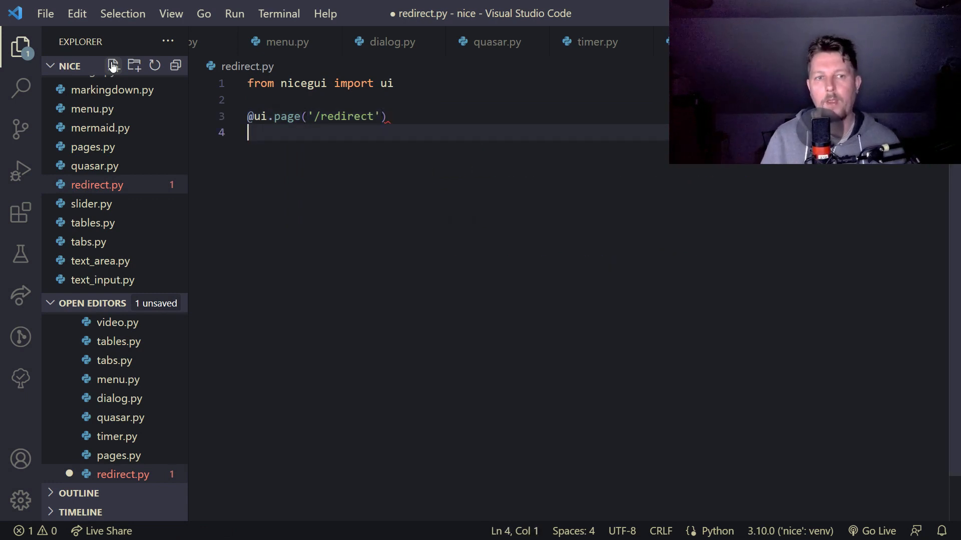
pyautogui.write('red')
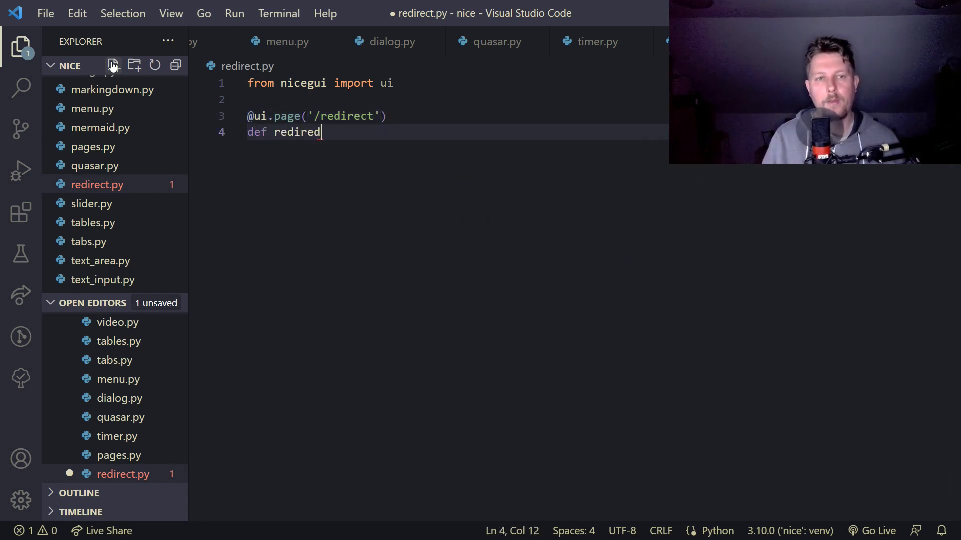
pyautogui.write('irect()')
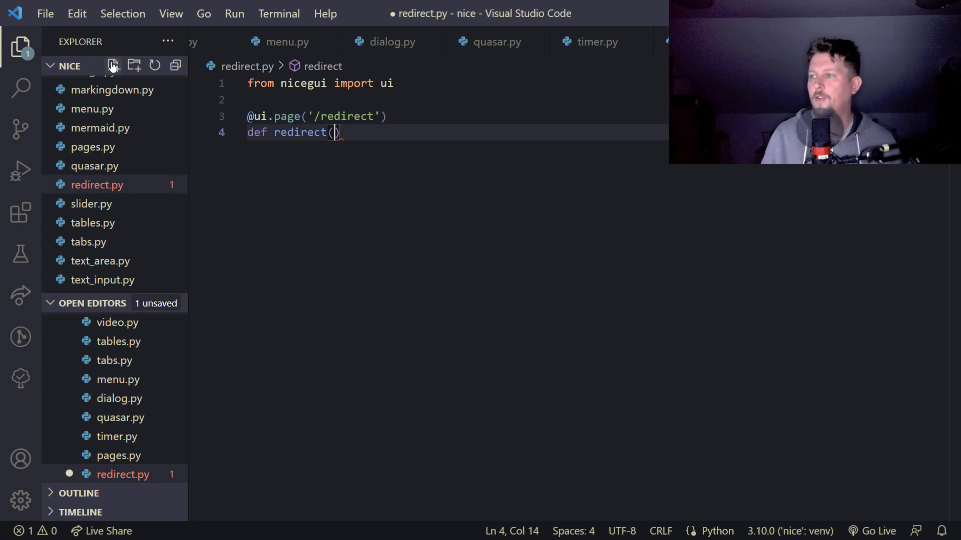
pyautogui.write(':')
pyautogui.press('Return')
pyautogui.write('uil.')
pyautogui.press('BackSpace')
pyautogui.press('BackSpace')
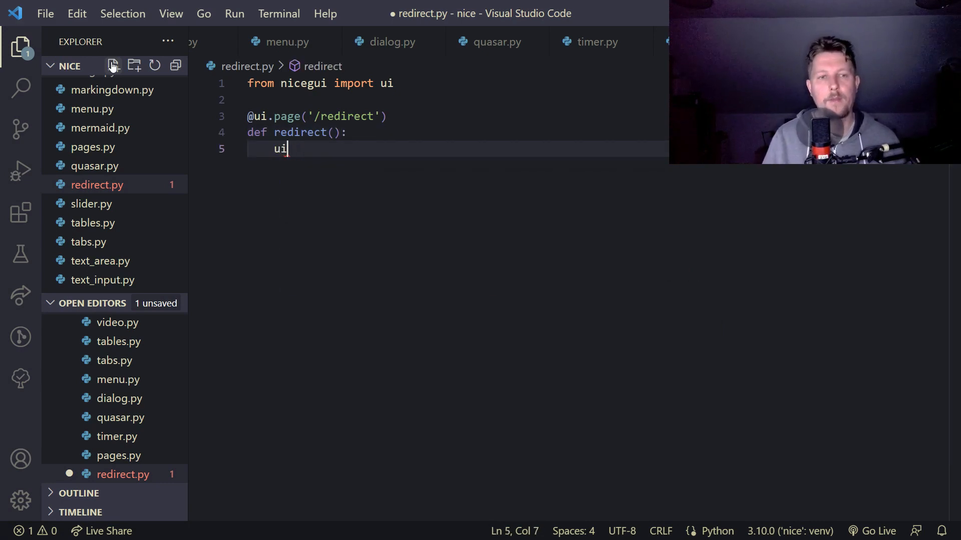
pyautogui.write(".label('")
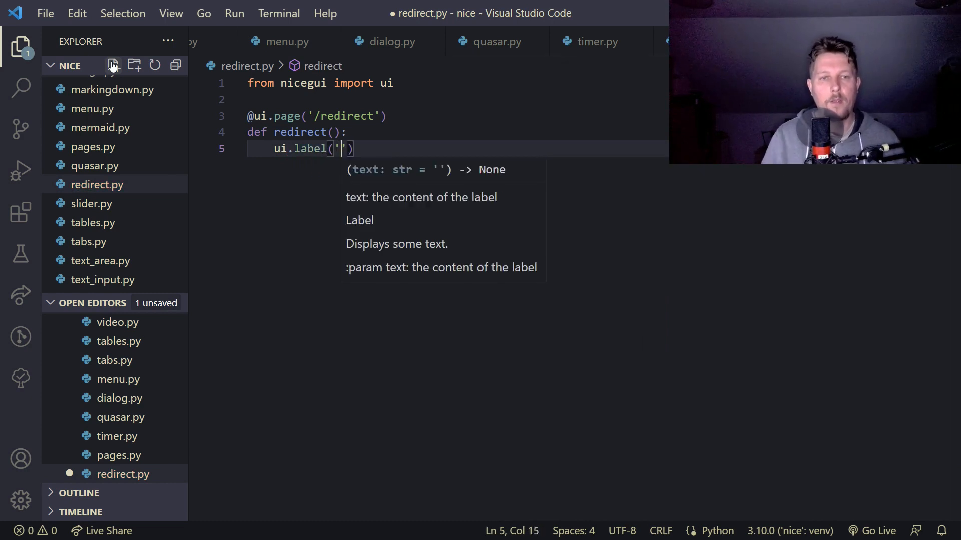
pyautogui.write('This v')
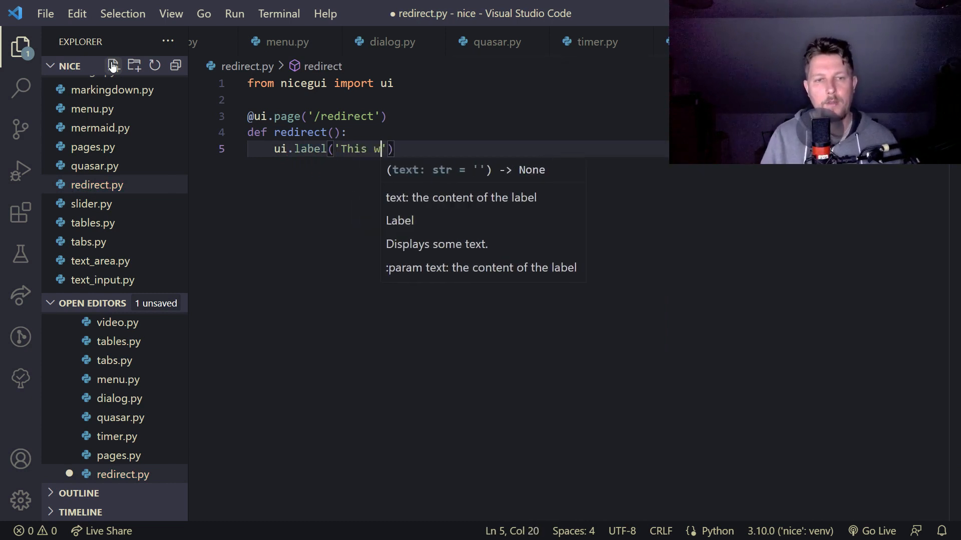
pyautogui.write('ill be redirected to google%')
pyautogui.press('BackSpace')
pyautogui.write('!')
pyautogui.press('End')
pyautogui.press('Return')
pyautogui.write('u')
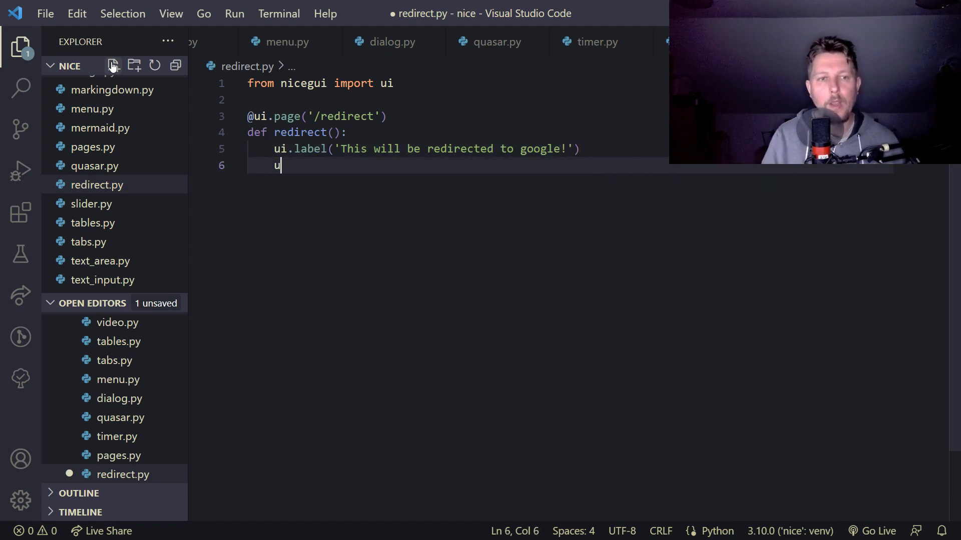
pyautogui.write("i.button('")
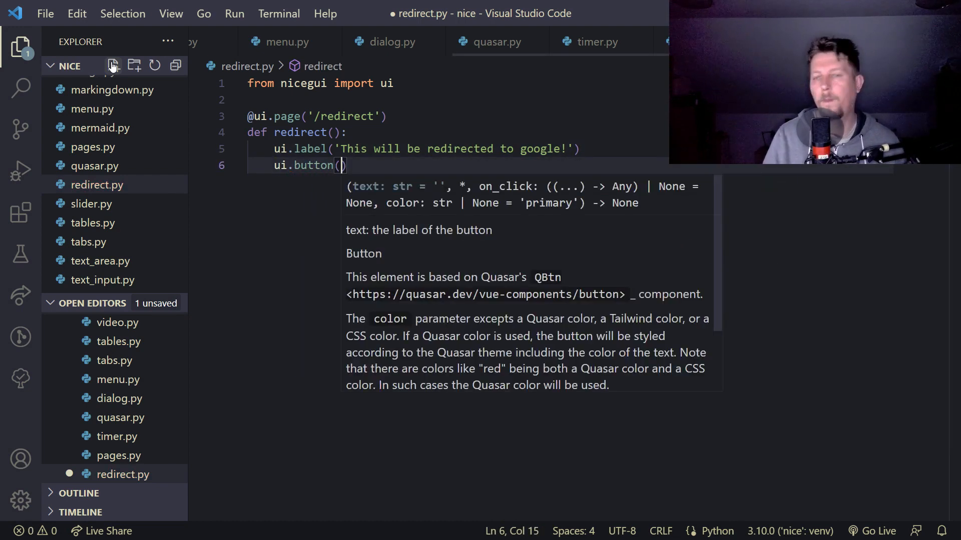
pyautogui.write("')")
pyautogui.press('Left')
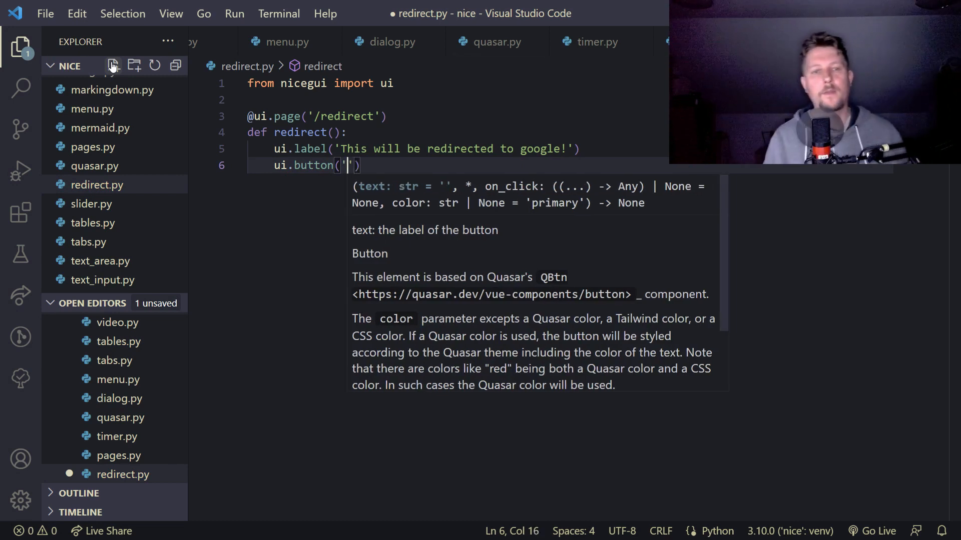
pyautogui.write('GO')
pyautogui.press('Right')
pyautogui.write(',on')
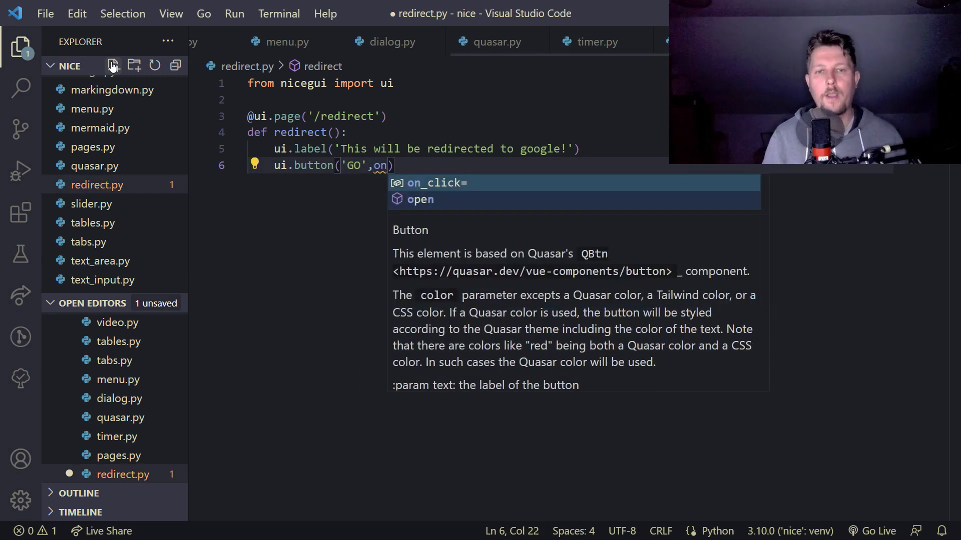
pyautogui.press('Tab')
pyautogui.write('lambda')
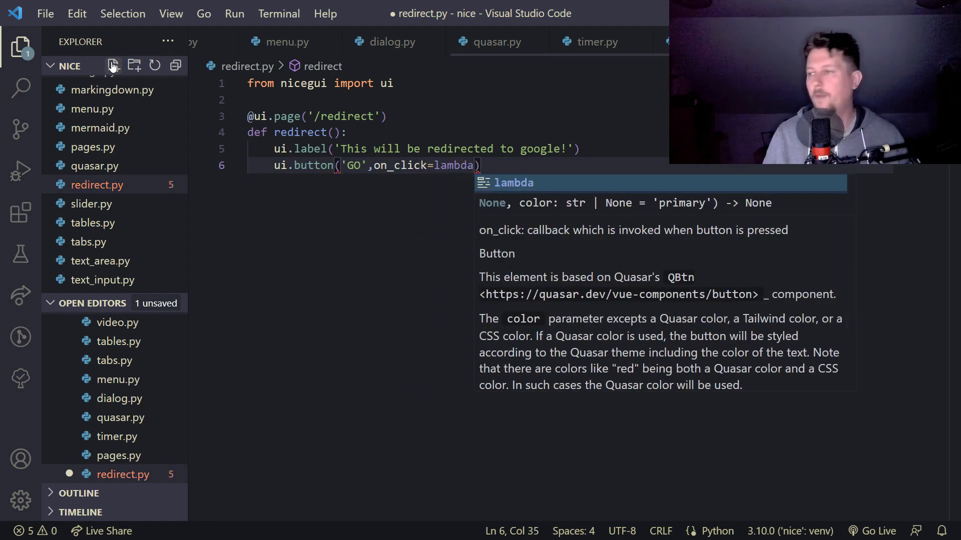
pyautogui.write(': ')
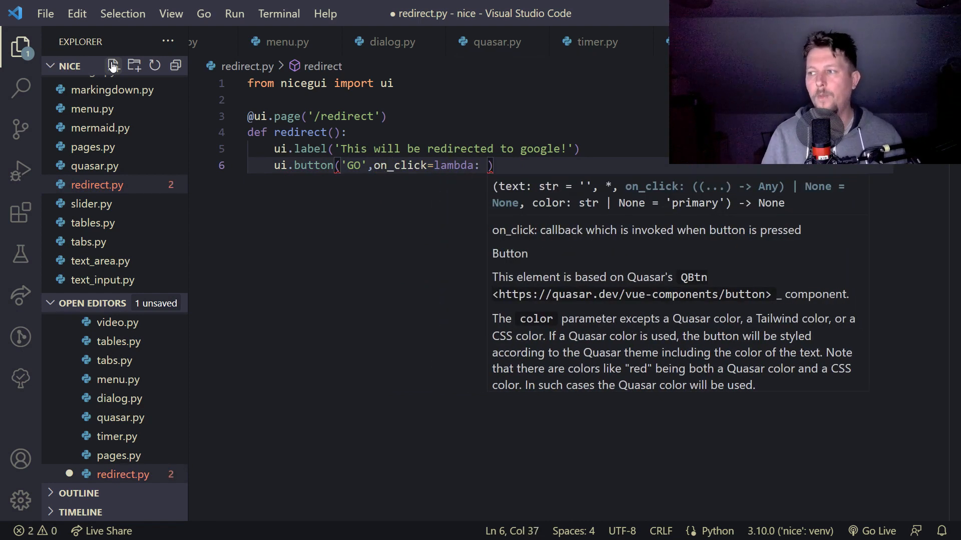
pyautogui.write('ui.open')
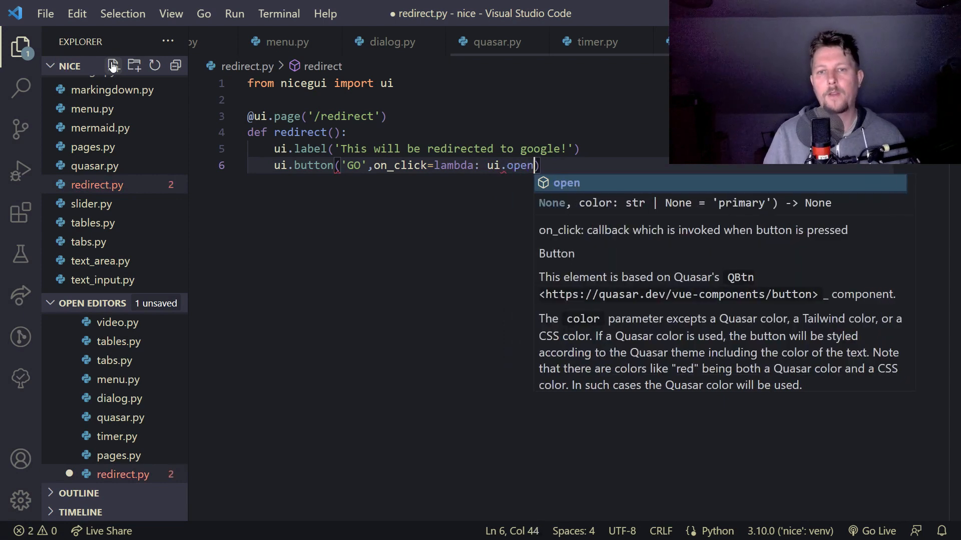
pyautogui.write('(')
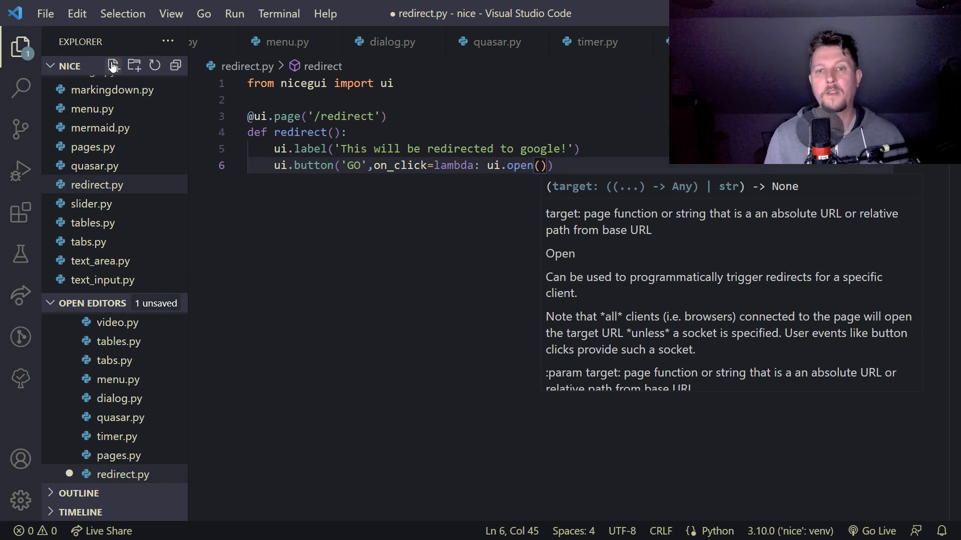
pyautogui.write("'https://")
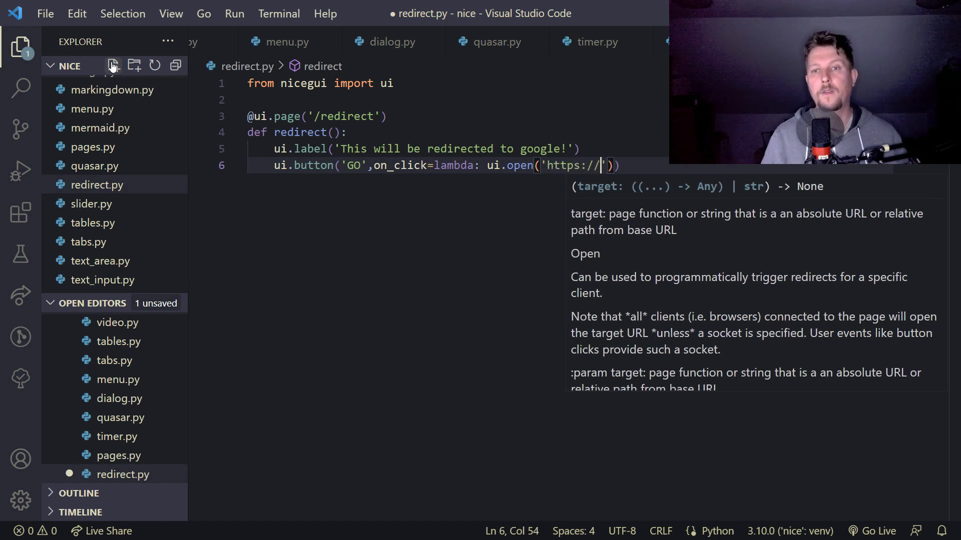
pyautogui.write('gog')
pyautogui.press('BackSpace')
pyautogui.write('ogle.c')
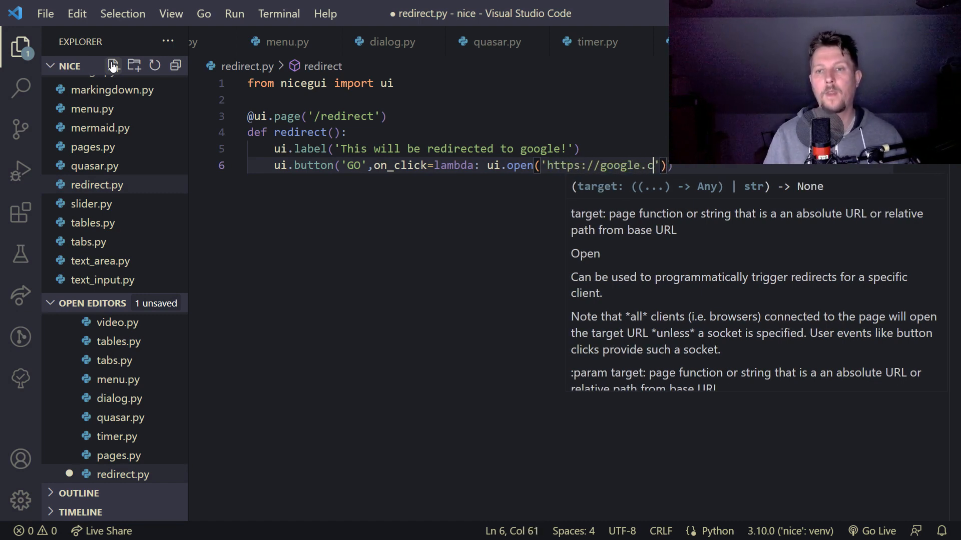
pyautogui.write('om')
pyautogui.press('End')
# - Add a module-level ui.button('REDIRECT', on_click=lambda: ui.open(redirect))
pyautogui.press('Return')
pyautogui.press('Return')
pyautogui.press('BackSpace')
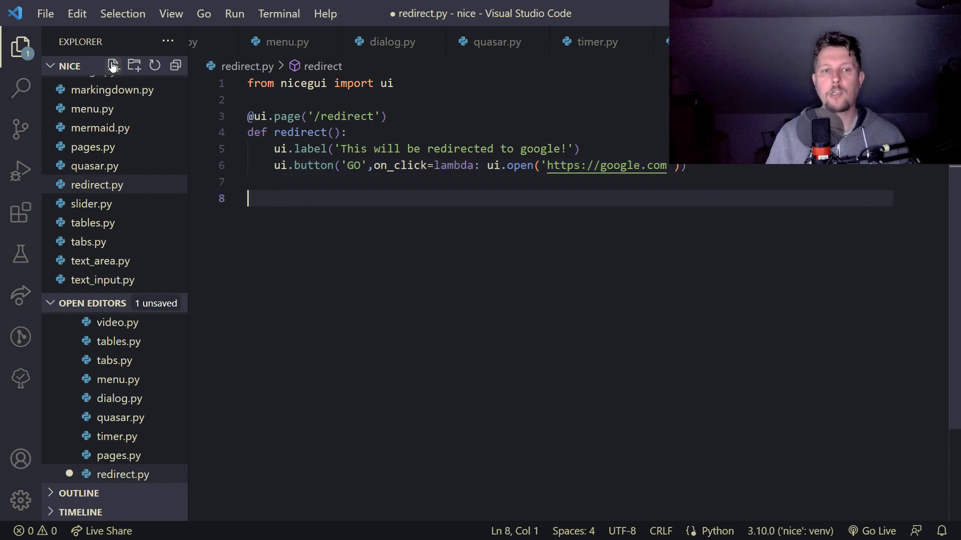
pyautogui.write('ui.bu')
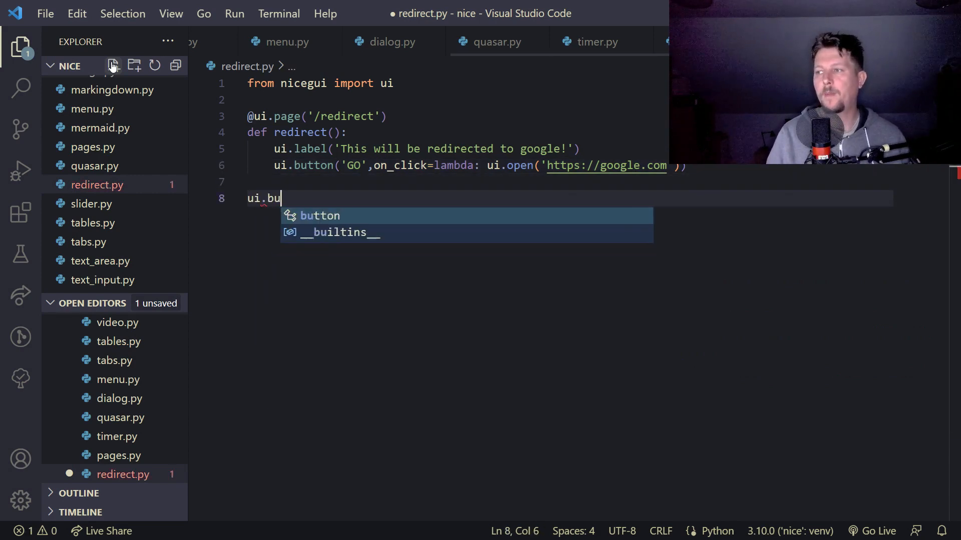
pyautogui.write("tton('")
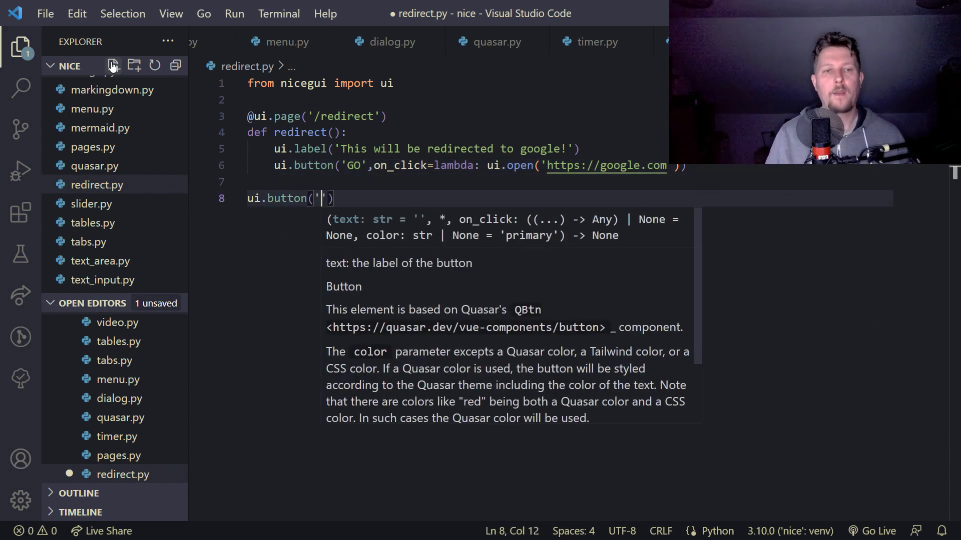
pyautogui.write('REDIRECT')
pyautogui.press('Right')
pyautogui.write(', on_click=')
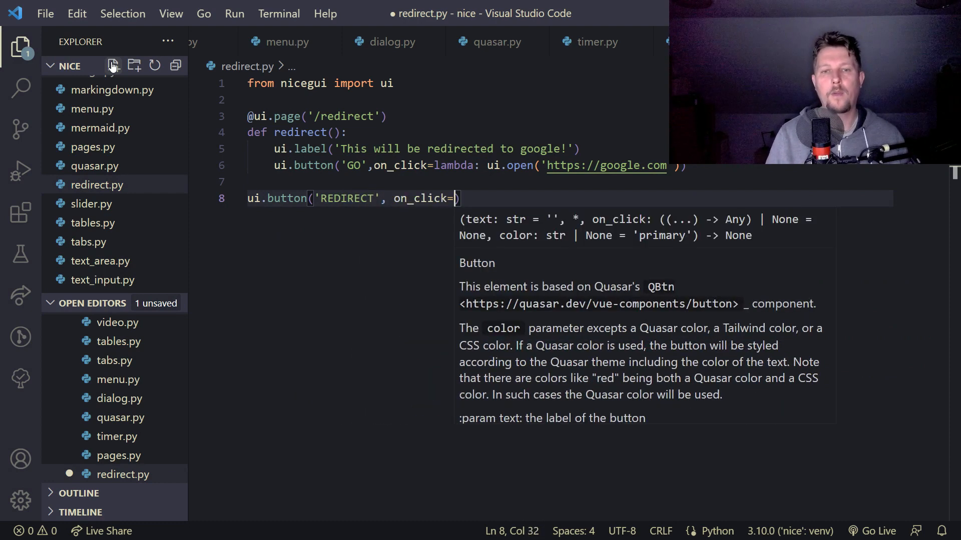
pyautogui.write('lambda: ui.open(')
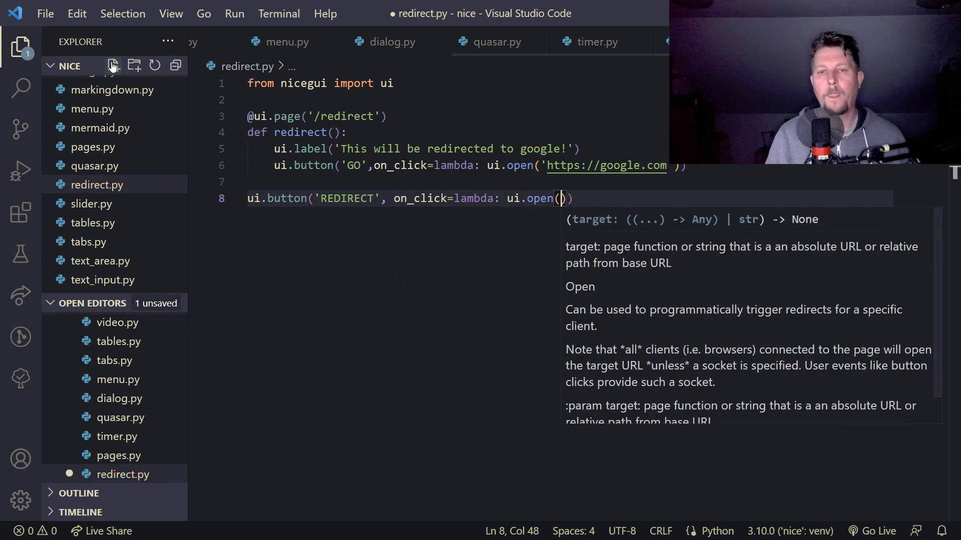
pyautogui.write('redirect')
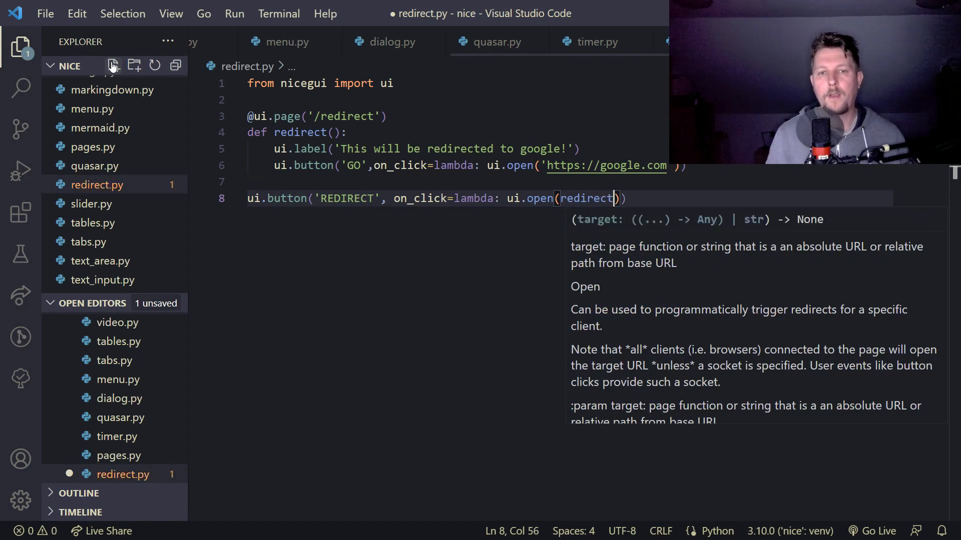
pyautogui.click(644, 202)
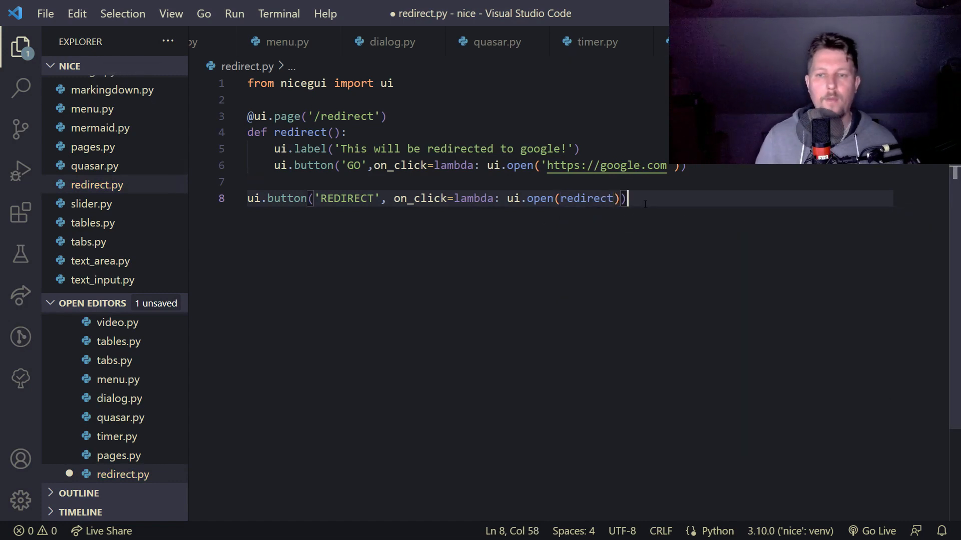
pyautogui.press('Return')
pyautogui.write('ui.run')
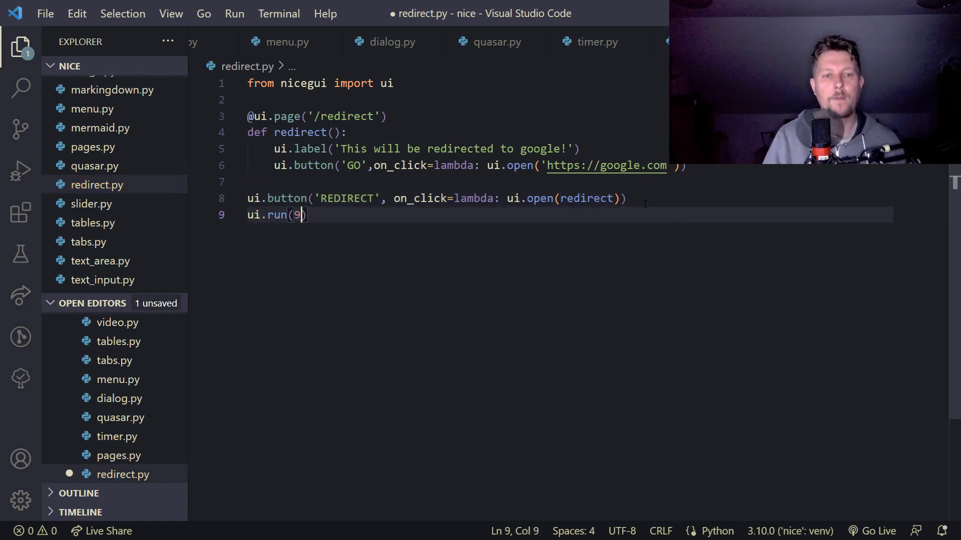
pyautogui.write('(9')
# - Add ui.run(), remove the stray 9, and save redirect.py
pyautogui.hotkey('ctrl', 's')
pyautogui.press('BackSpace')
pyautogui.hotkey('ctrl', 's')
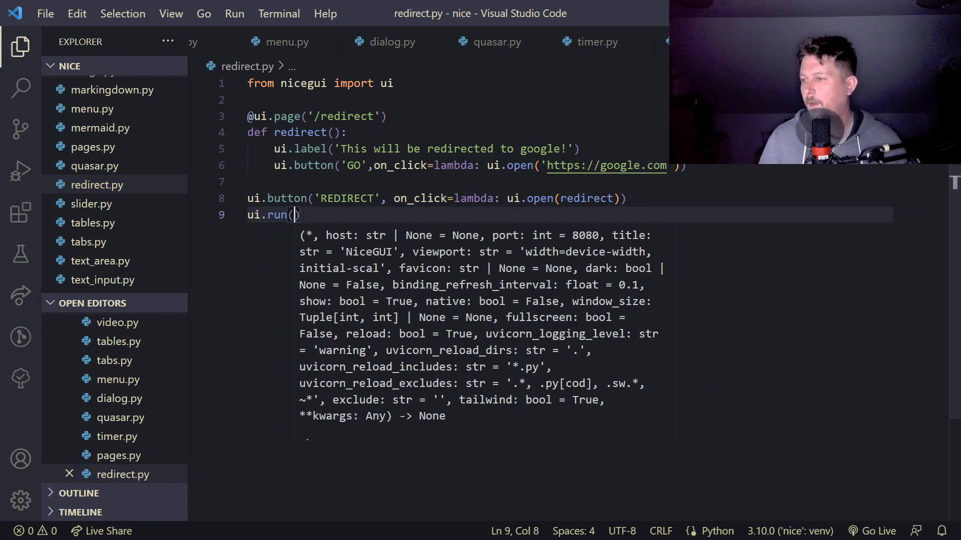
# - Stop the old server and run python .\redirect.py in PowerShell
pyautogui.hotkey('alt', 'Tab')
pyautogui.hotkey('ctrl', 'c')
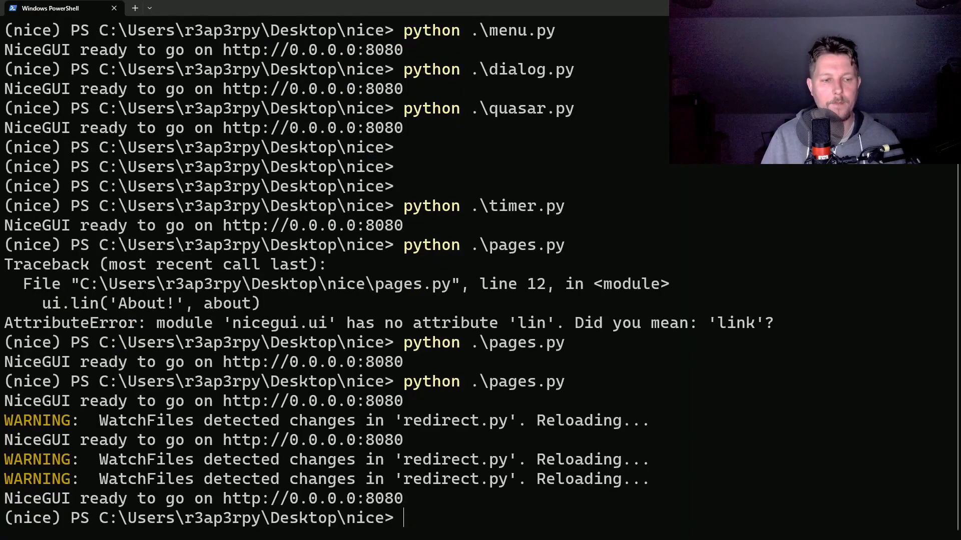
pyautogui.press('Tab')
pyautogui.press('Return')
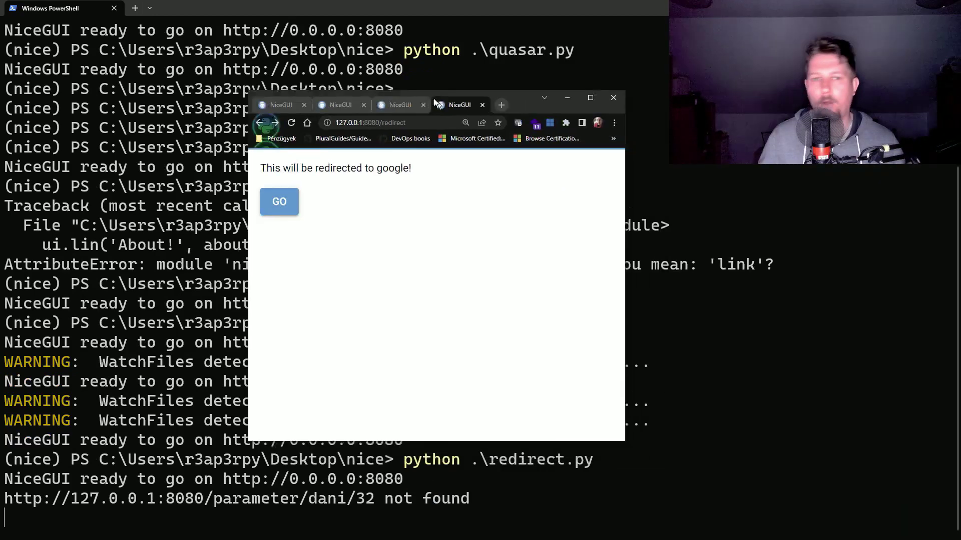
# - Use REDIRECT to reach the /redirect page with its message, then GO to land on google.com
pyautogui.moveTo(638, 91); pyautogui.dragTo(219, 90)
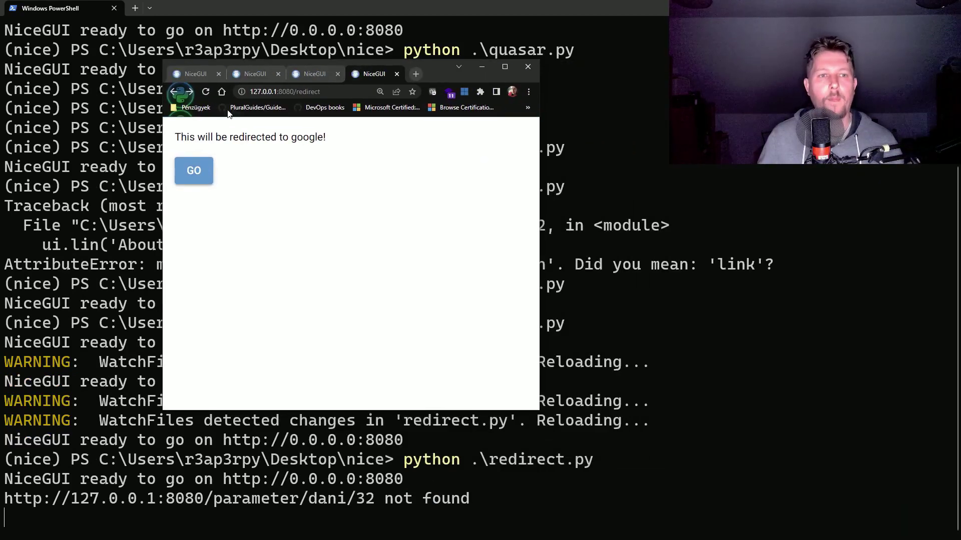
pyautogui.click(177, 92)
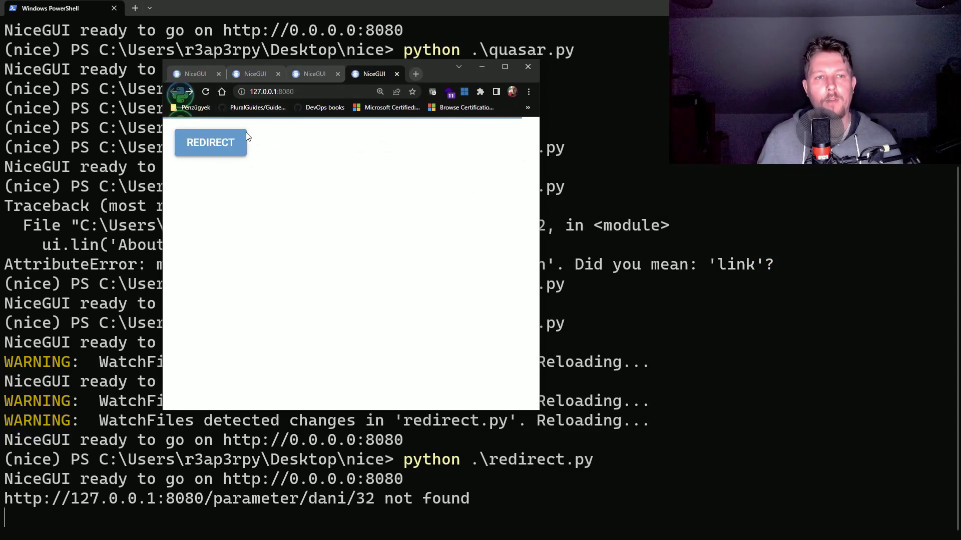
pyautogui.click(202, 145)
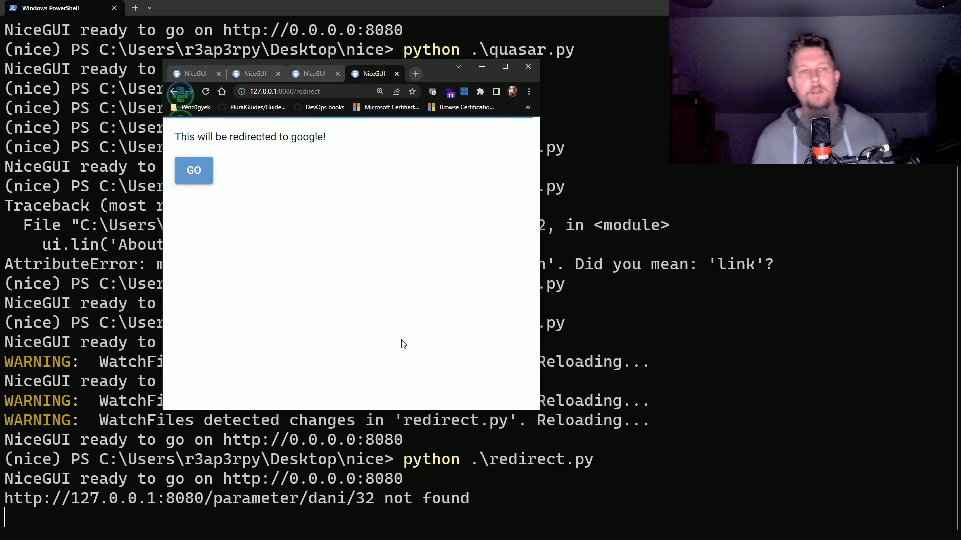
pyautogui.moveTo(179, 137); pyautogui.dragTo(370, 141)
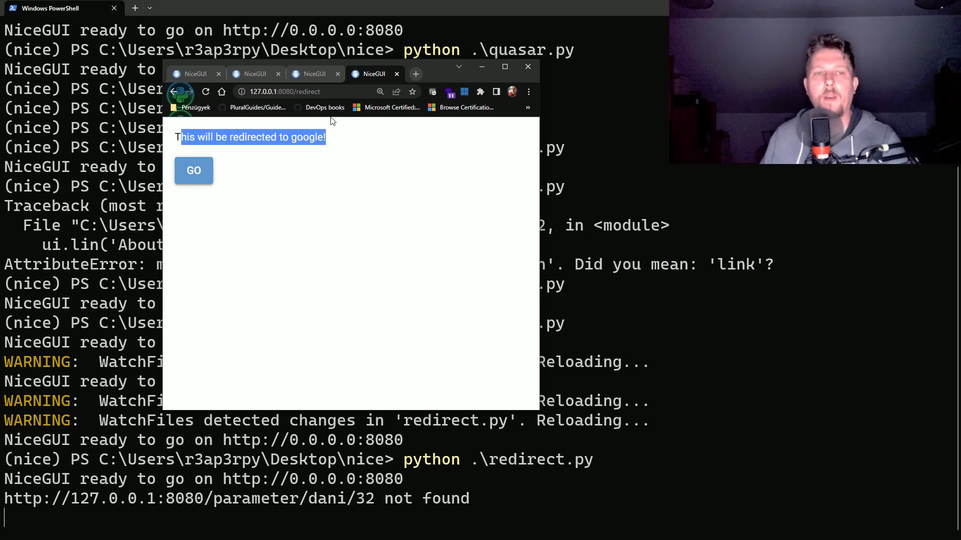
pyautogui.moveTo(321, 91); pyautogui.dragTo(293, 90)
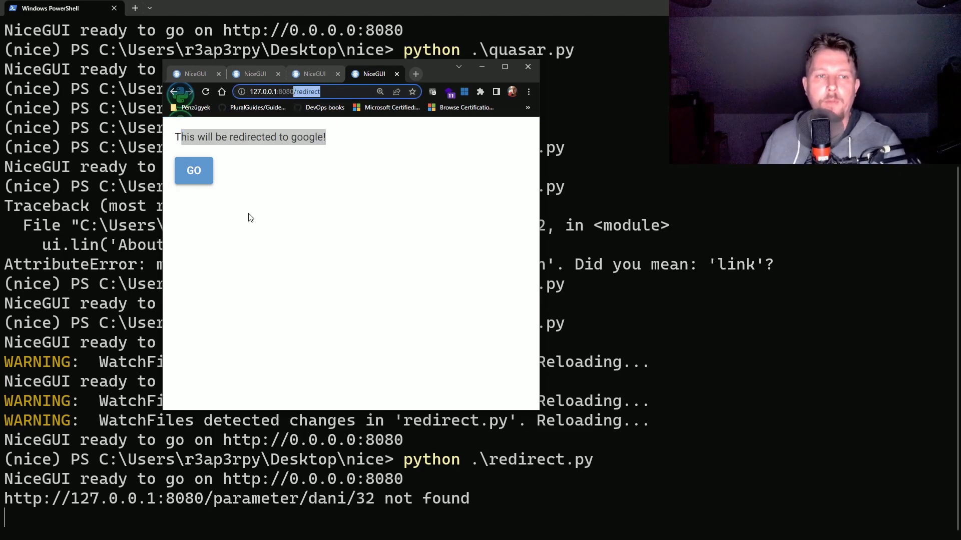
pyautogui.click(274, 234)
pyautogui.click(194, 170)
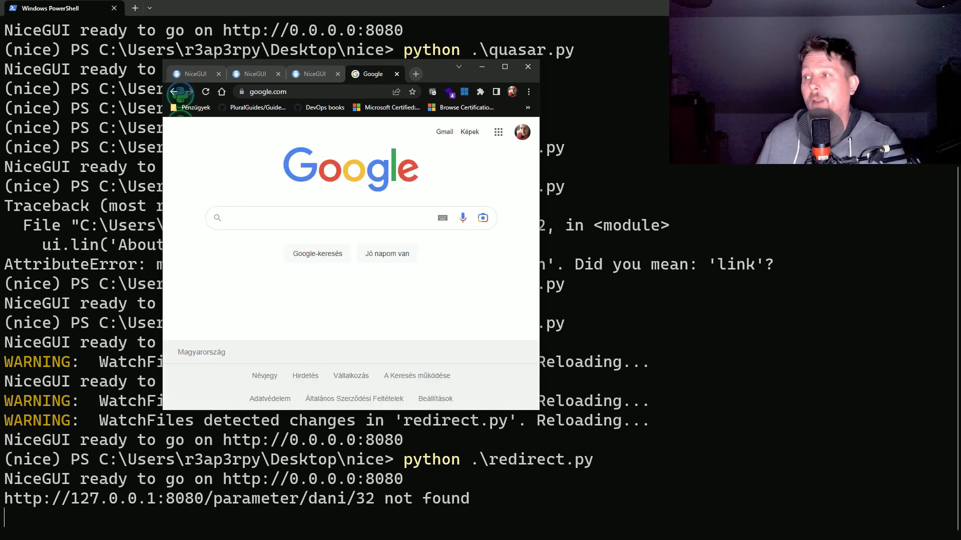